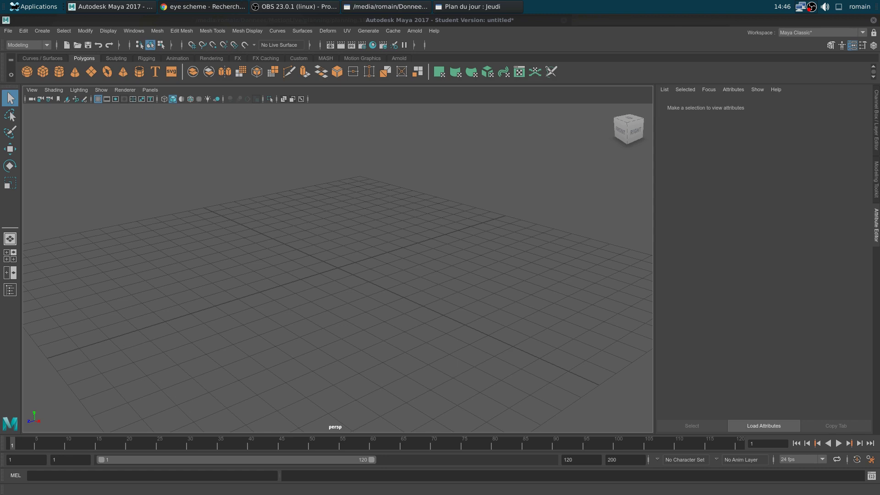
- Look over the human eye structure diagram in the browser and return to Maya
{"action": "key", "text": "alt+Tab"}
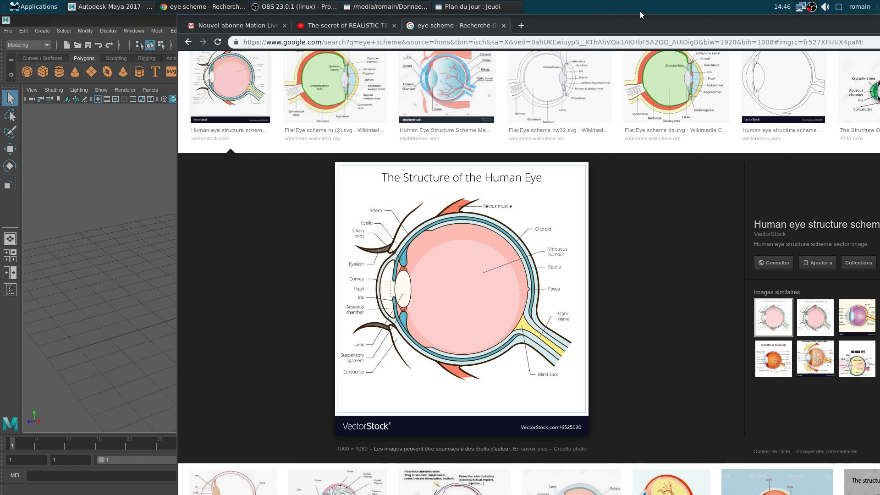
{"action": "key", "text": "alt+Tab"}
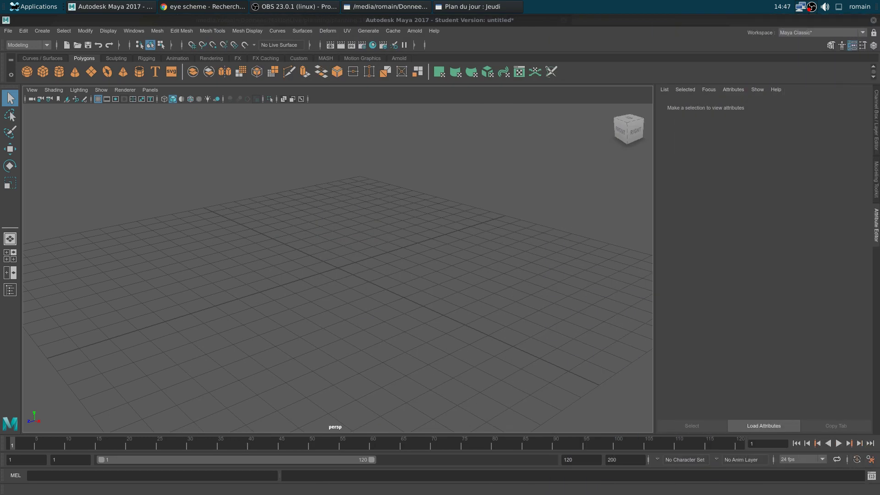
- Create a polygon sphere at the centre of the grid
{"action": "left_click_drag", "start_coordinate": [383, 300], "coordinate": [371, 266], "text": "alt"}
{"action": "mouse_move", "coordinate": [321, 260]}
{"action": "right_mouse_down", "text": "shift"}
{"action": "mouse_move", "coordinate": [260, 251]}
{"action": "mouse_move", "coordinate": [309, 252]}
{"action": "right_mouse_up", "text": "shift"}
{"action": "scroll", "coordinate": [353, 256], "scroll_direction": "up", "scroll_amount": 3}
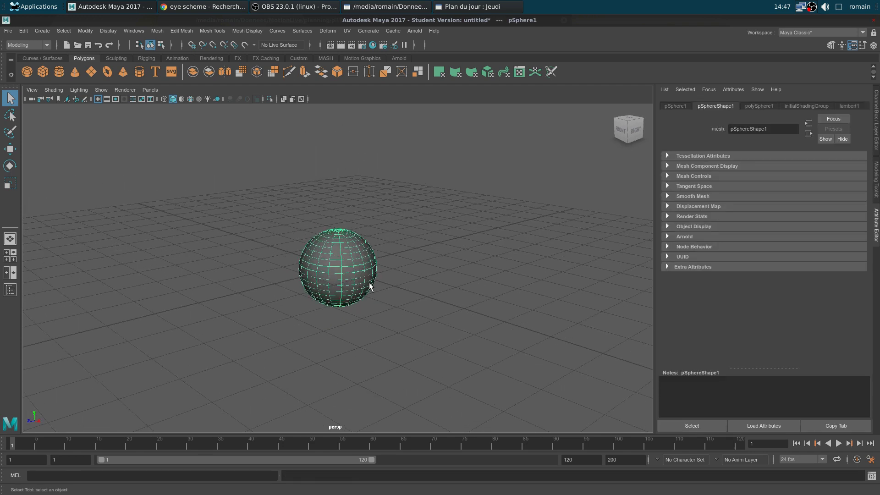
- Rotate the sphere to exactly -90 degrees around Z and show its channel values
{"action": "key", "text": "e"}
{"action": "left_click_drag", "start_coordinate": [358, 249], "coordinate": [342, 316]}
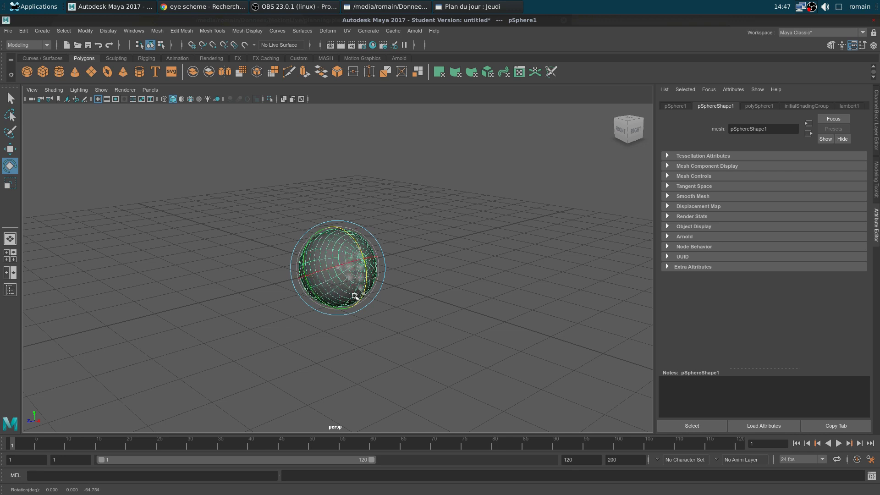
{"action": "left_click", "coordinate": [682, 108]}
{"action": "double_click", "coordinate": [816, 177]}
{"action": "type", "text": "-90"}
{"action": "key", "text": "Return"}
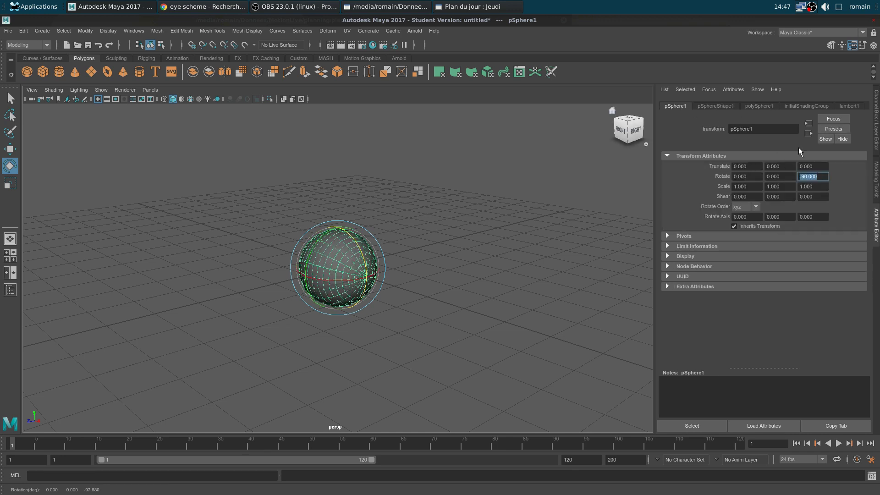
{"action": "left_click", "coordinate": [875, 104]}
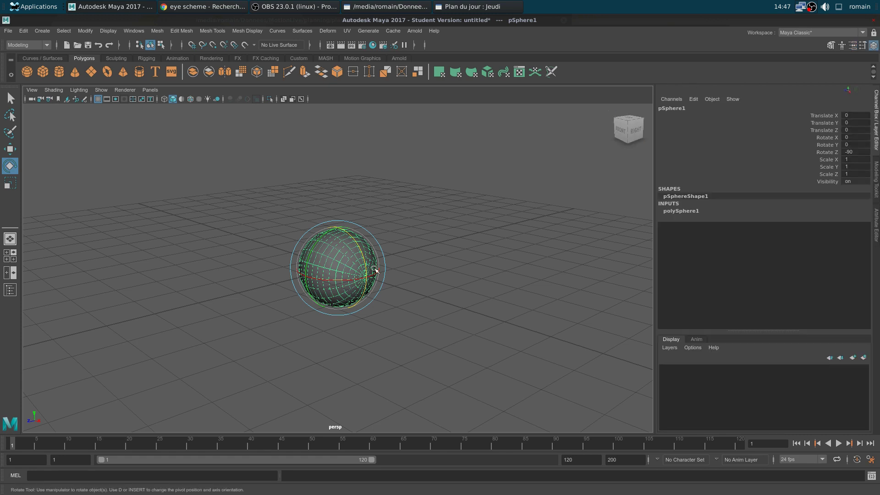
- Examine the sphere's pole and edge layout up close from several angles
{"action": "scroll", "coordinate": [419, 256], "scroll_direction": "up", "scroll_amount": 3}
{"action": "left_click", "coordinate": [516, 259]}
{"action": "left_click_drag", "start_coordinate": [517, 260], "coordinate": [431, 281], "text": "alt"}
{"action": "left_click", "coordinate": [413, 285]}
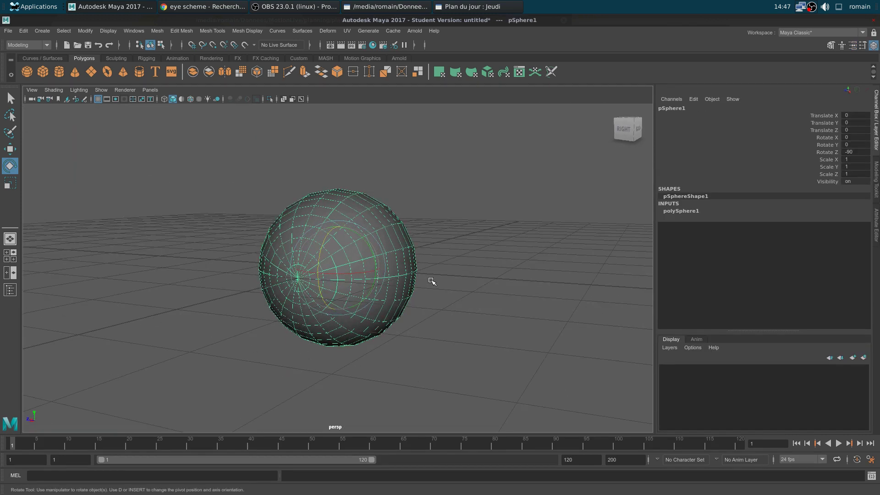
{"action": "left_click_drag", "start_coordinate": [433, 282], "coordinate": [423, 298], "text": "alt"}
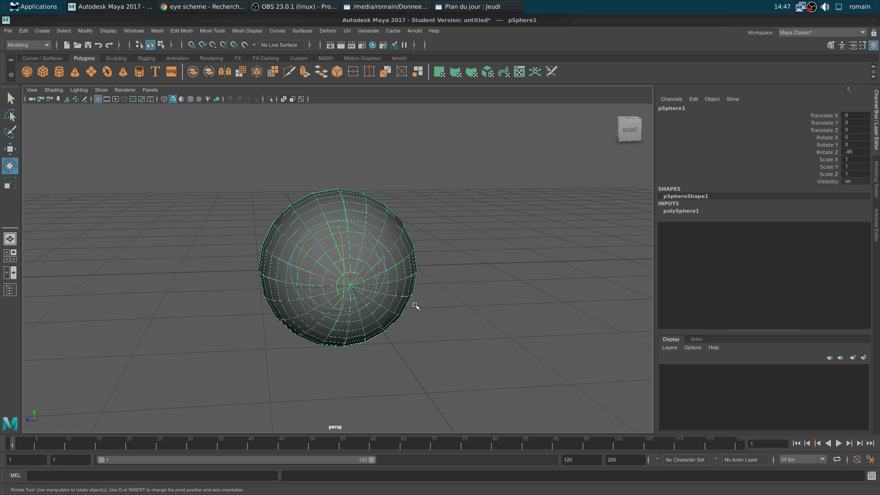
{"action": "left_click_drag", "start_coordinate": [395, 320], "coordinate": [414, 249], "text": "alt"}
{"action": "scroll", "coordinate": [385, 330], "scroll_direction": "up", "scroll_amount": 3}
{"action": "left_click_drag", "start_coordinate": [419, 302], "coordinate": [467, 311], "text": "alt"}
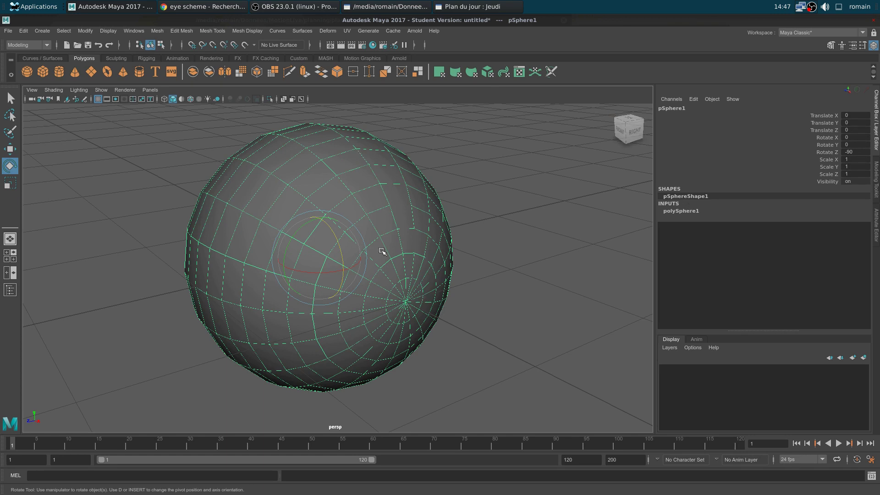
{"action": "left_click_drag", "start_coordinate": [384, 249], "coordinate": [395, 238], "text": "alt"}
- Rename the sphere as cornee
{"action": "left_click", "coordinate": [678, 211]}
{"action": "double_click", "coordinate": [683, 109]}
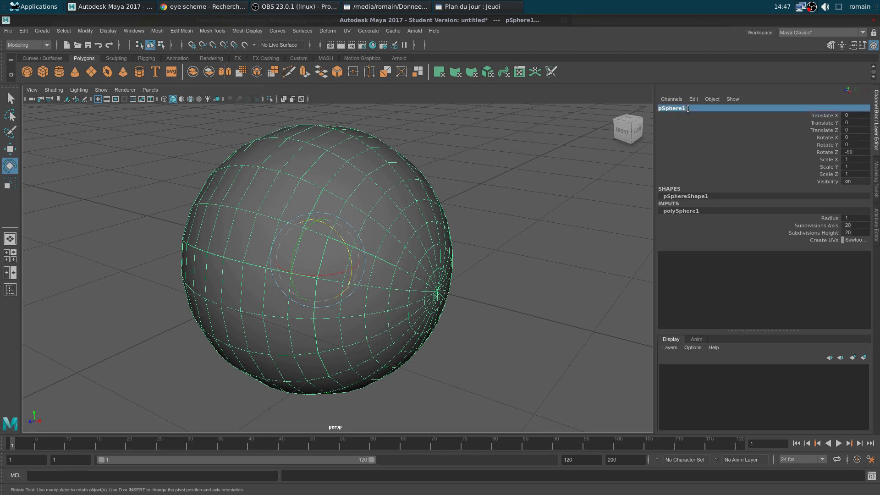
{"action": "type", "text": "cornee1"}
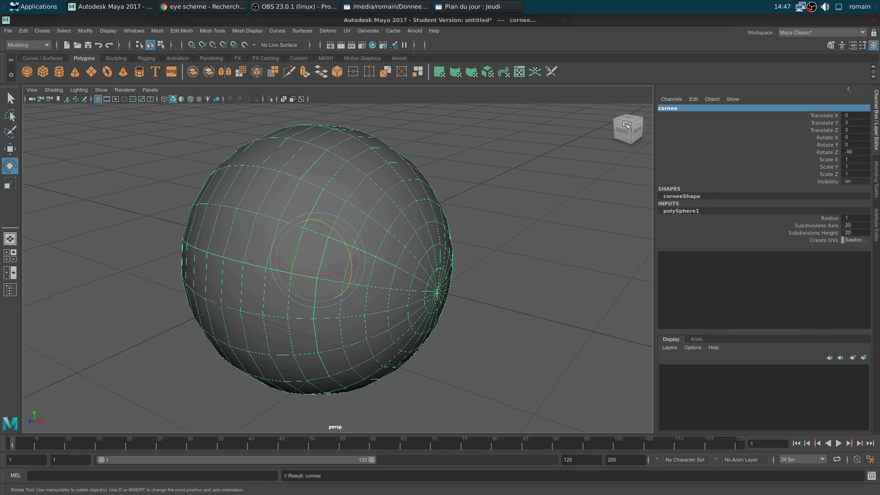
{"action": "key", "text": "Return"}
{"action": "left_click", "coordinate": [393, 246]}
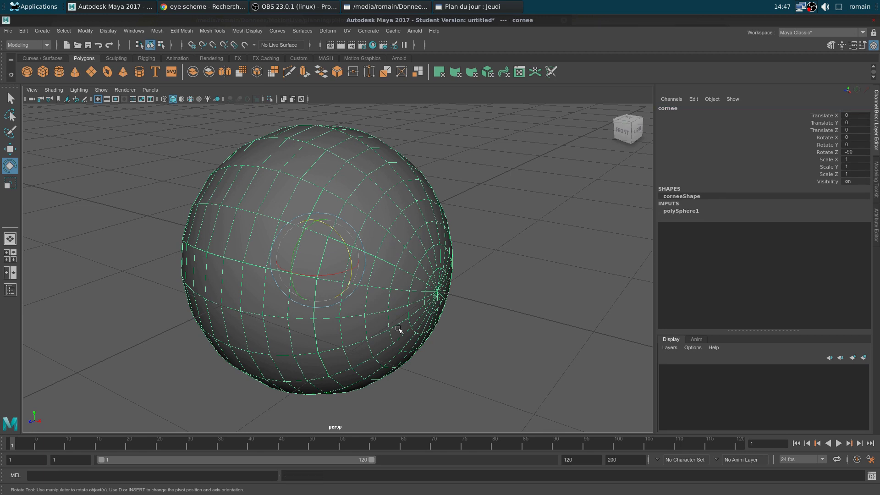
- Duplicate the cornee sphere and name the copy eye
{"action": "key", "text": "ctrl+d"}
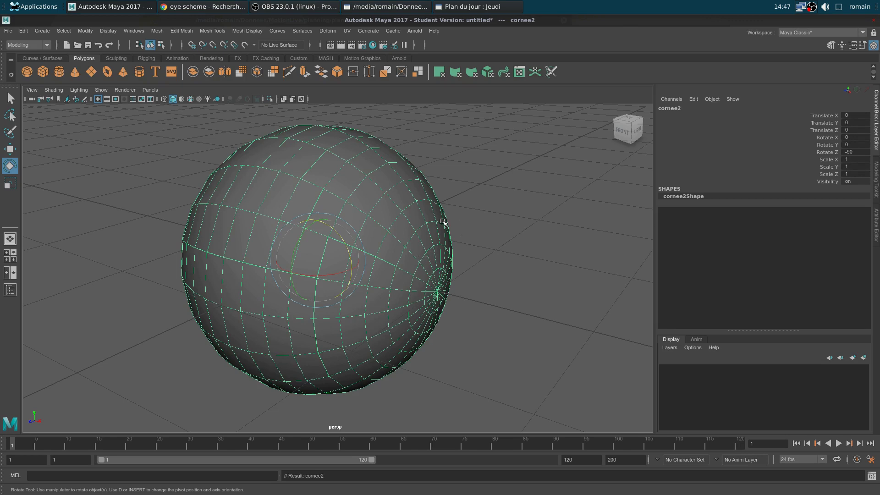
{"action": "left_click", "coordinate": [691, 107]}
{"action": "type", "text": "eye"}
{"action": "key", "text": "Return"}
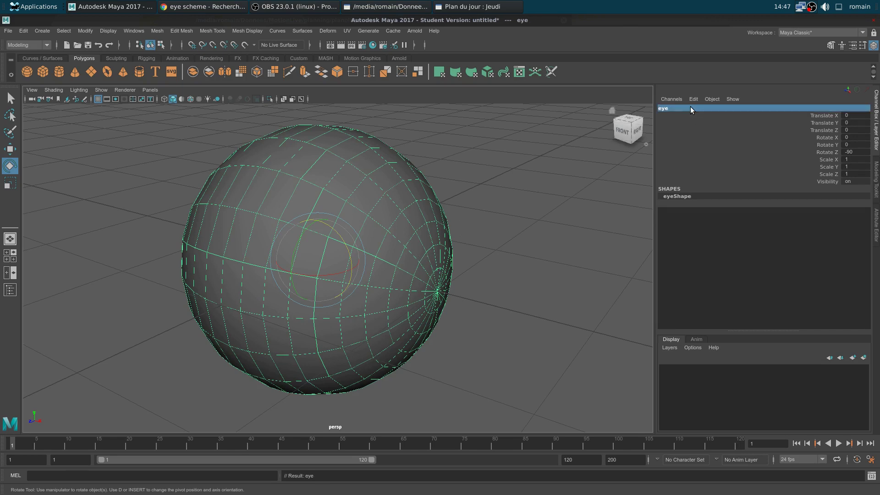
- Switch to wireframe display and scale the eye sphere uniformly to 0.965 so it sits inside cornee
{"action": "key", "text": "4"}
{"action": "left_click_drag", "start_coordinate": [417, 262], "coordinate": [440, 247], "text": "alt"}
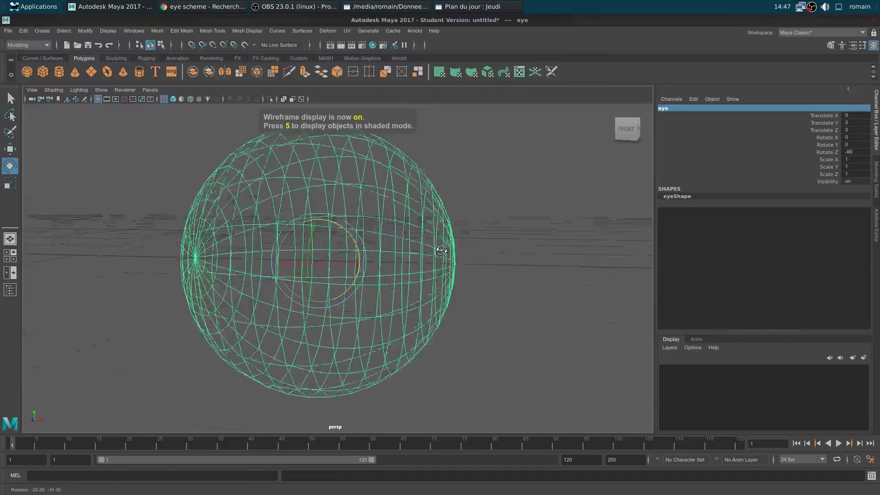
{"action": "key", "text": "r"}
{"action": "middle_click_drag", "start_coordinate": [507, 299], "coordinate": [497, 296]}
{"action": "left_click_drag", "start_coordinate": [498, 298], "coordinate": [522, 305], "text": "alt"}
{"action": "middle_click_drag", "start_coordinate": [521, 304], "coordinate": [521, 306]}
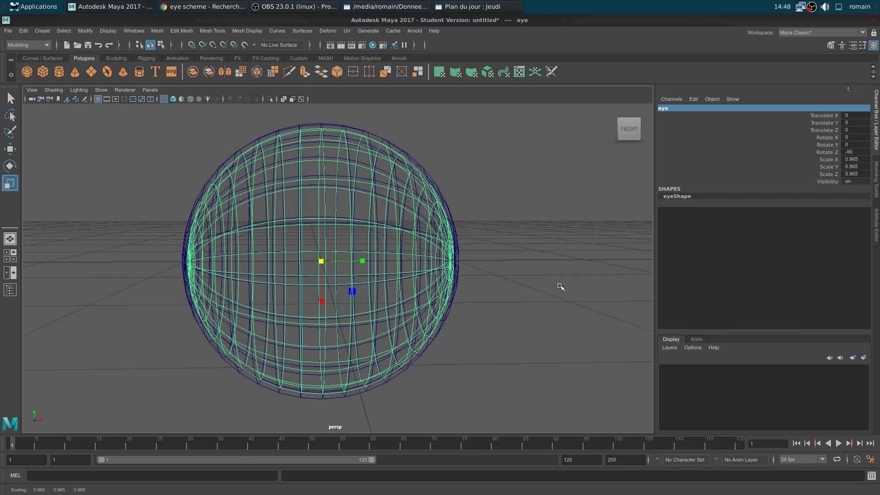
- Select both the cornee and eye spheres and freeze their transformations
{"action": "left_click", "coordinate": [542, 279]}
{"action": "left_click", "coordinate": [446, 275]}
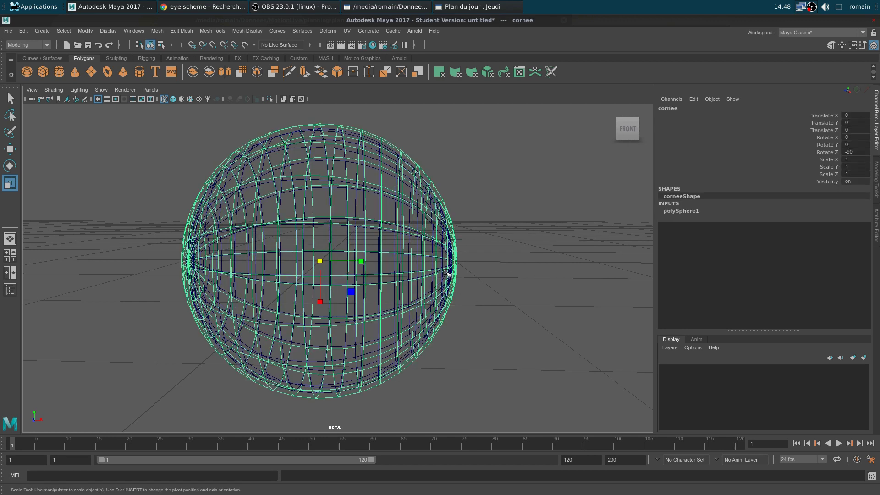
{"action": "left_click", "coordinate": [384, 295]}
{"action": "left_click", "coordinate": [85, 31]}
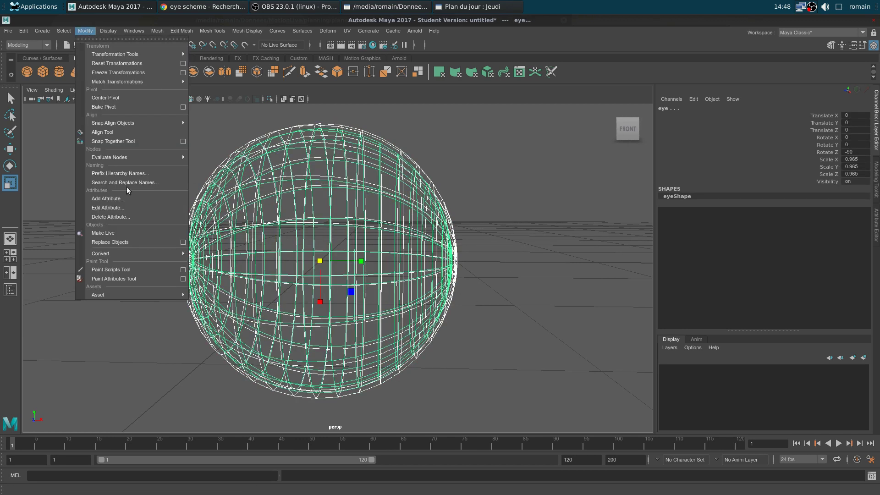
{"action": "left_click", "coordinate": [118, 72]}
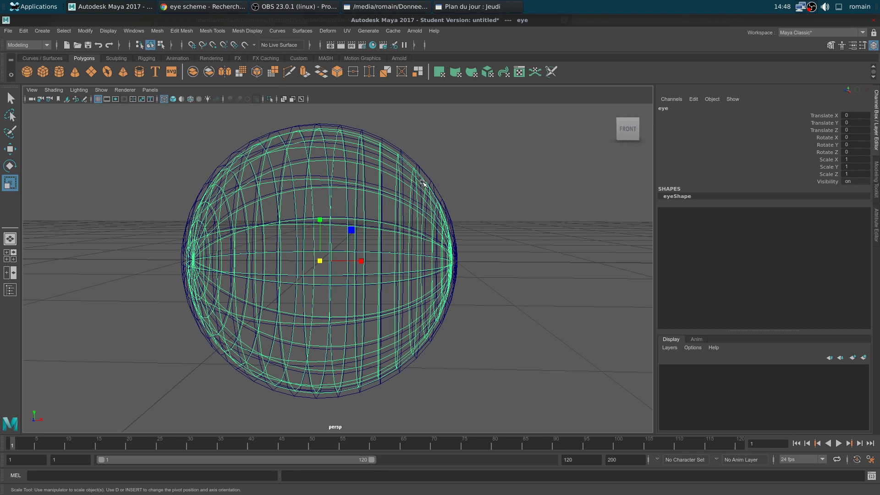
- Put the outer cornee sphere into vertex editing with shaded display, seen from the front
{"action": "left_click_drag", "start_coordinate": [481, 199], "coordinate": [459, 266], "text": "alt"}
{"action": "left_click", "coordinate": [456, 273]}
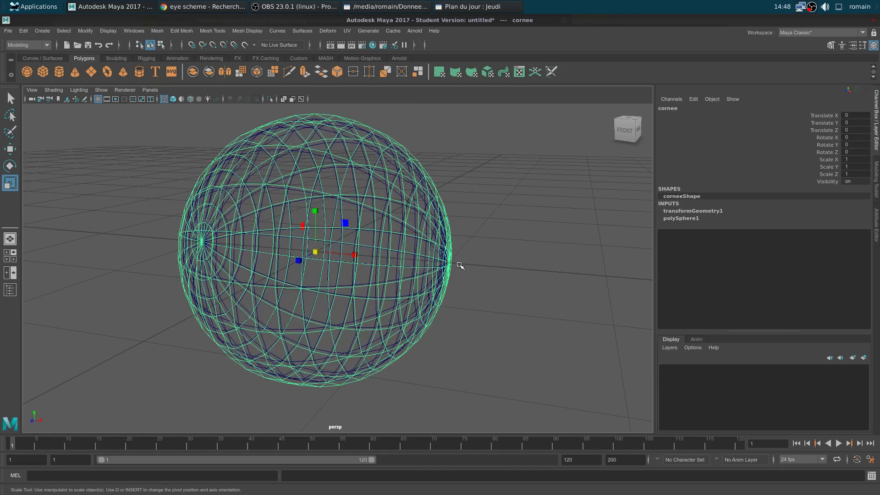
{"action": "key", "text": "5"}
{"action": "mouse_move", "coordinate": [452, 222]}
{"action": "right_mouse_down"}
{"action": "mouse_move", "coordinate": [452, 240]}
{"action": "mouse_move", "coordinate": [404, 221]}
{"action": "right_mouse_up"}
{"action": "left_click_drag", "start_coordinate": [505, 232], "coordinate": [560, 215], "text": "alt"}
{"action": "left_click", "coordinate": [628, 134]}
{"action": "left_click", "coordinate": [629, 128]}
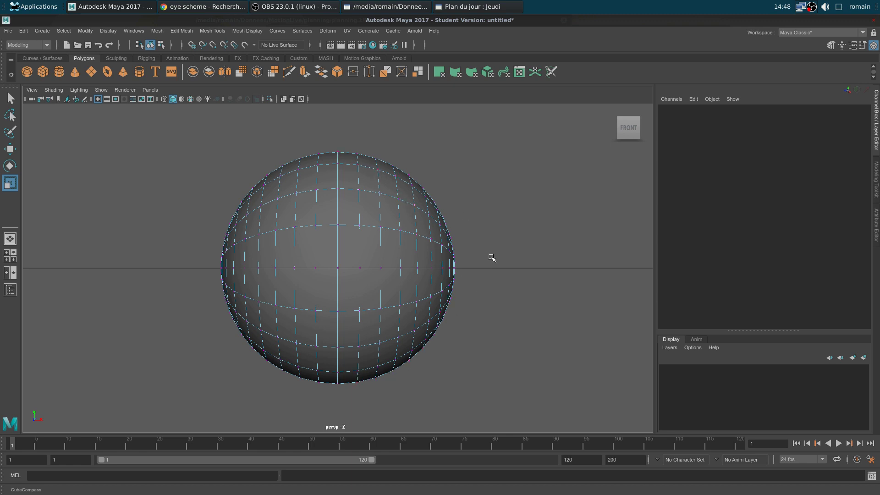
{"action": "left_click_drag", "start_coordinate": [879, 14], "coordinate": [879, 46]}
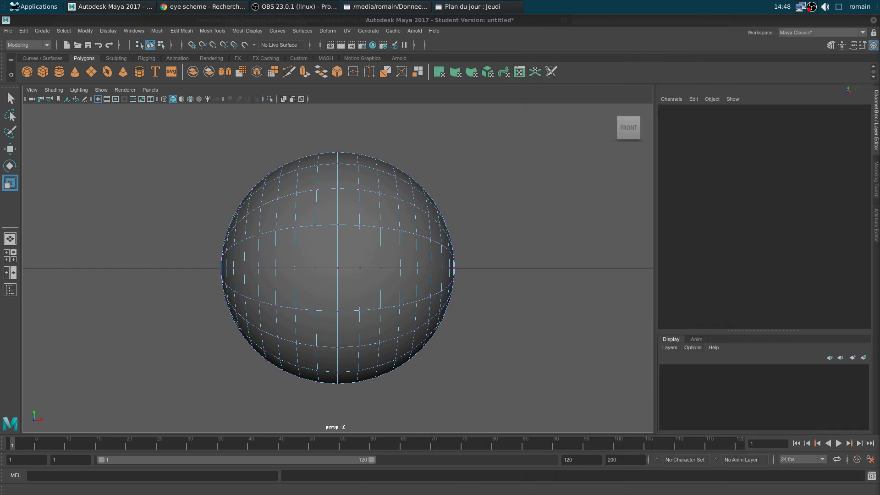
{"action": "key", "text": "alt+Tab"}
{"action": "key", "text": "alt+Tab"}
{"action": "key", "text": "alt+shift+Tab"}
{"action": "mouse_move", "coordinate": [879, 98]}
{"action": "left_mouse_down"}
{"action": "mouse_move", "coordinate": [627, 94]}
{"action": "mouse_move", "coordinate": [879, 106]}
{"action": "left_mouse_up"}
- Select the pole vertex on cornee's +X side, turn on Soft Select and activate the Move tool
{"action": "left_click_drag", "start_coordinate": [613, 266], "coordinate": [497, 246], "text": "alt"}
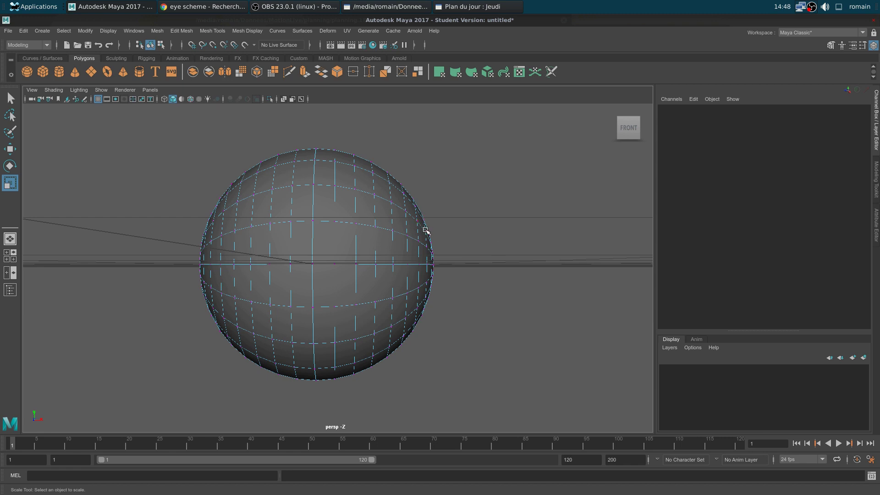
{"action": "left_click_drag", "start_coordinate": [424, 302], "coordinate": [409, 330], "text": "alt"}
{"action": "scroll", "coordinate": [402, 299], "scroll_direction": "up", "scroll_amount": 6}
{"action": "left_click", "coordinate": [358, 252]}
{"action": "key", "text": "b"}
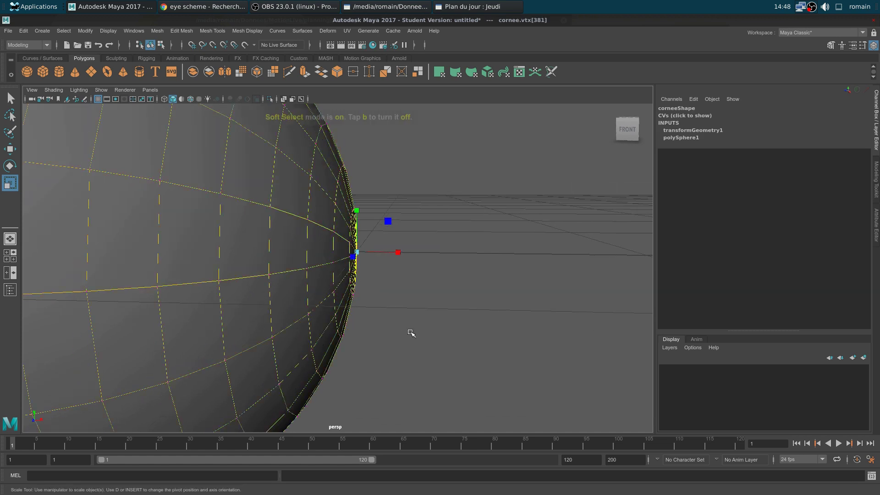
{"action": "scroll", "coordinate": [436, 353], "scroll_direction": "down", "scroll_amount": 5}
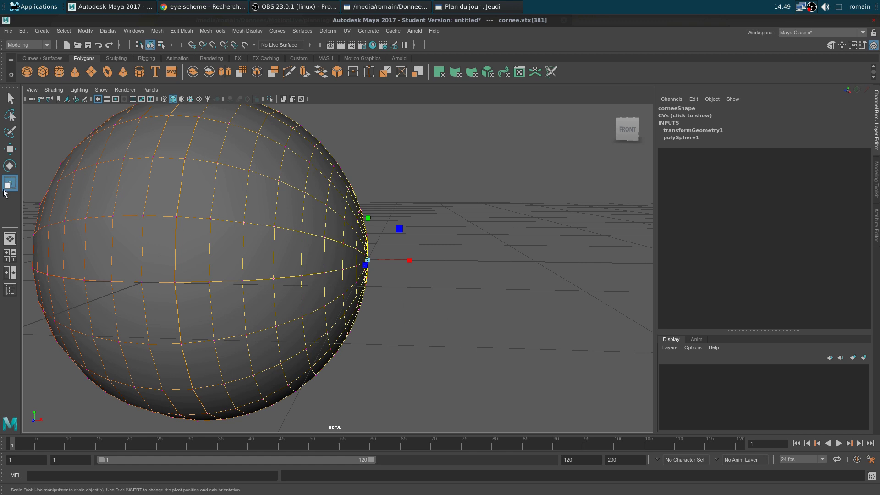
{"action": "key", "text": "w"}
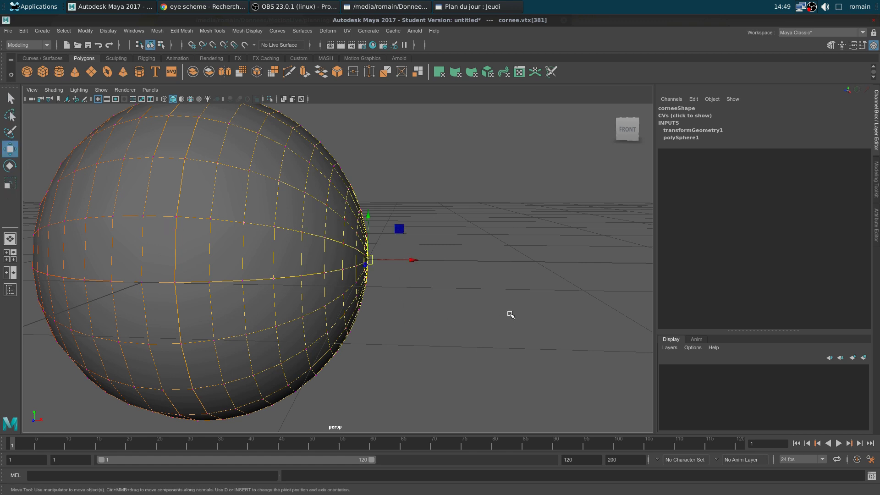
{"action": "left_click_drag", "start_coordinate": [455, 295], "coordinate": [464, 300], "text": "alt"}
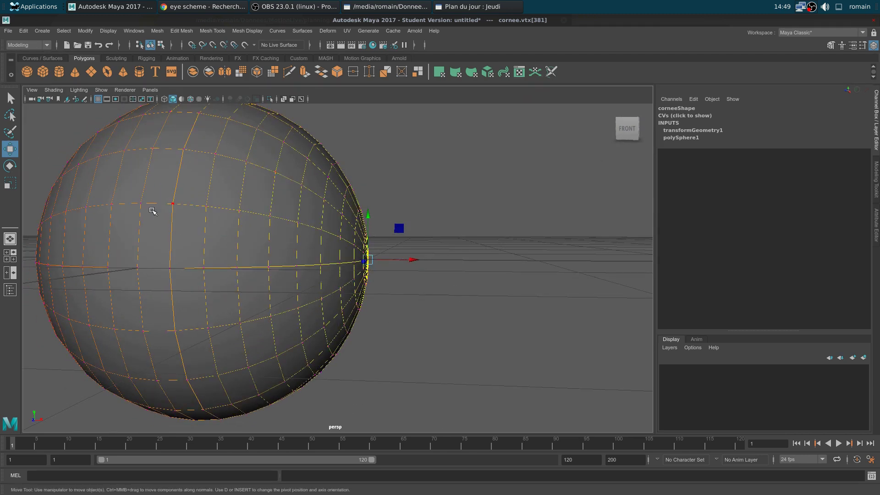
- Open the tool settings and set soft selection to a falloff radius of 4.89 with Surface falloff mode
{"action": "double_click", "coordinate": [10, 149]}
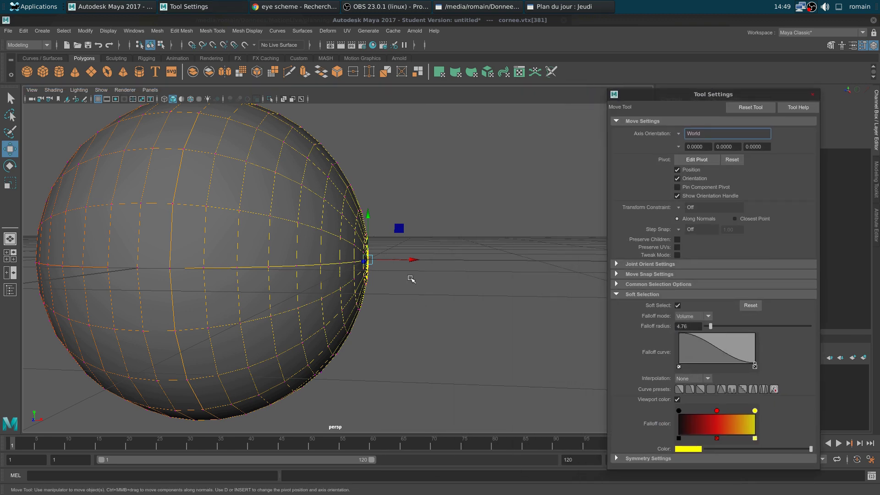
{"action": "left_click", "coordinate": [411, 280]}
{"action": "left_click", "coordinate": [378, 268]}
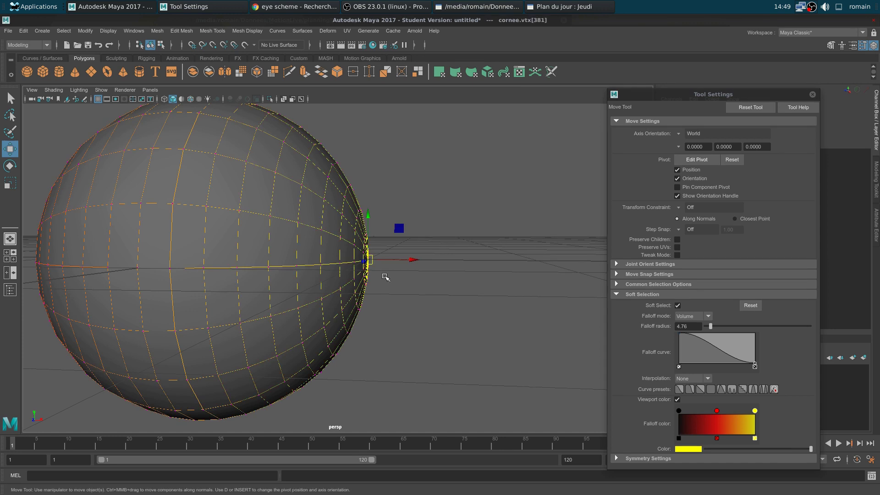
{"action": "left_click_drag", "start_coordinate": [412, 303], "coordinate": [464, 346]}
{"action": "key", "text": "q"}
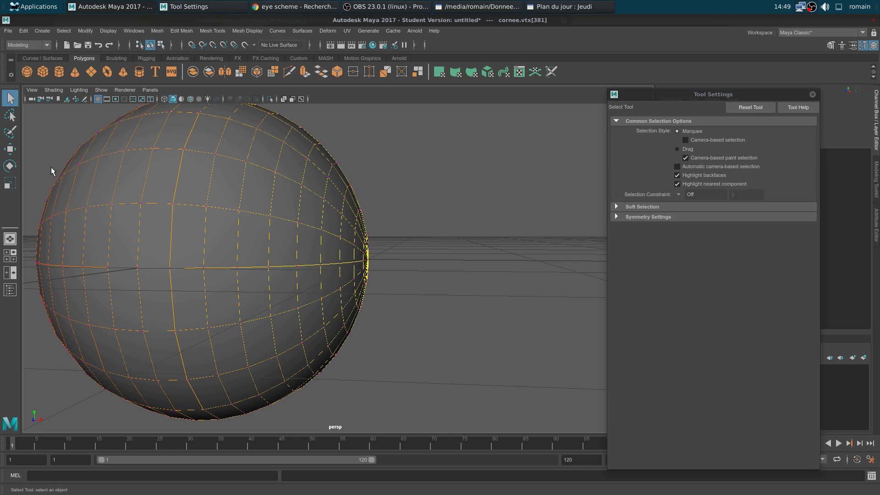
{"action": "left_click", "coordinate": [640, 208]}
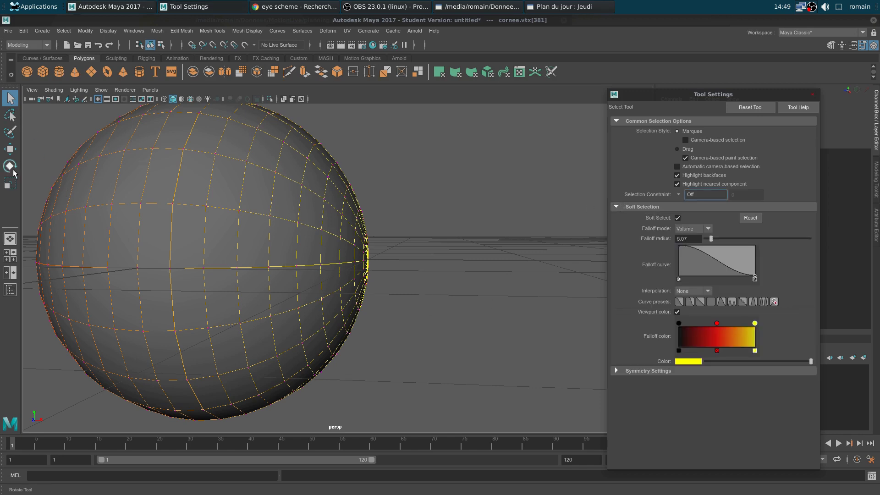
{"action": "left_click_drag", "start_coordinate": [713, 240], "coordinate": [711, 239]}
{"action": "left_click", "coordinate": [693, 228]}
{"action": "left_click", "coordinate": [698, 245]}
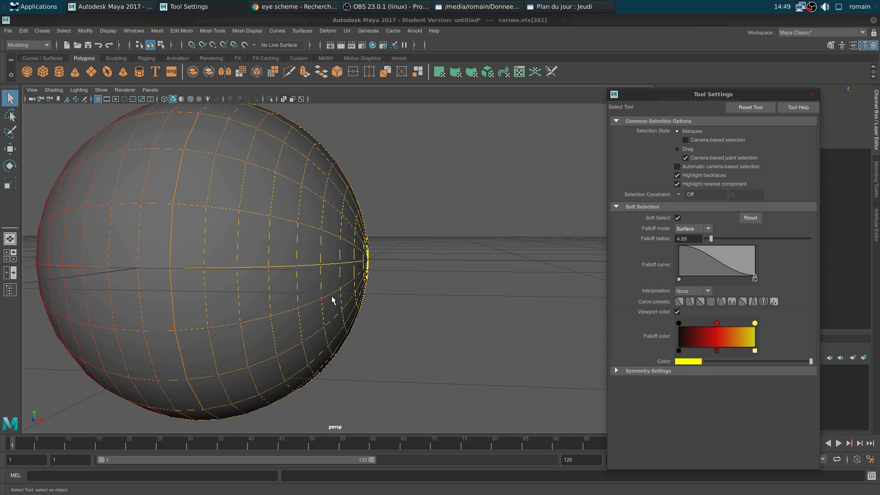
- Try pulling cornee's pole vertex outward along X with soft selection, and undo the move
{"action": "left_click", "coordinate": [373, 259]}
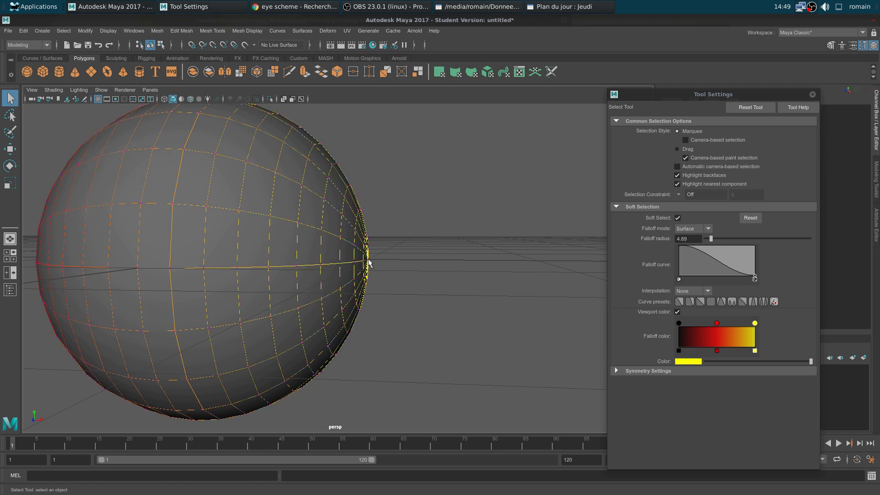
{"action": "left_click", "coordinate": [367, 260]}
{"action": "key", "text": "w"}
{"action": "left_click_drag", "start_coordinate": [409, 260], "coordinate": [470, 288]}
{"action": "key", "text": "ctrl+z"}
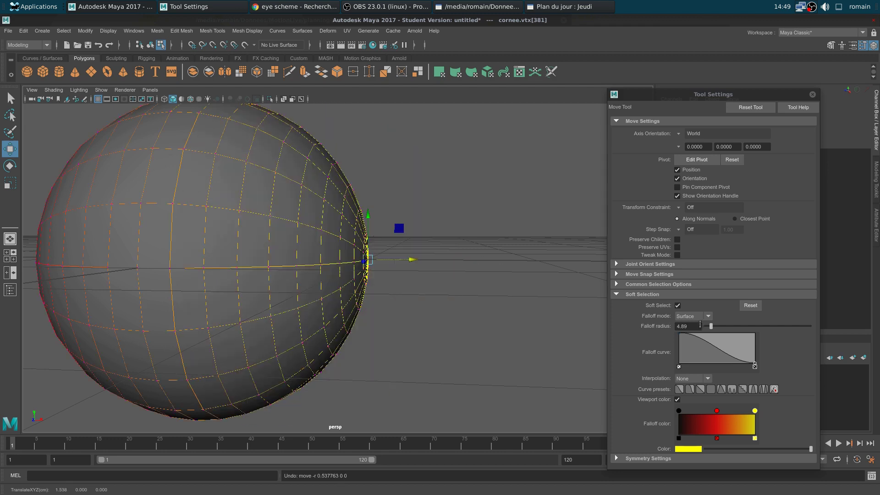
- Reduce the soft selection falloff radius, trying 0.2 and 0.4 before settling on 0.8
{"action": "left_click_drag", "start_coordinate": [711, 328], "coordinate": [705, 329]}
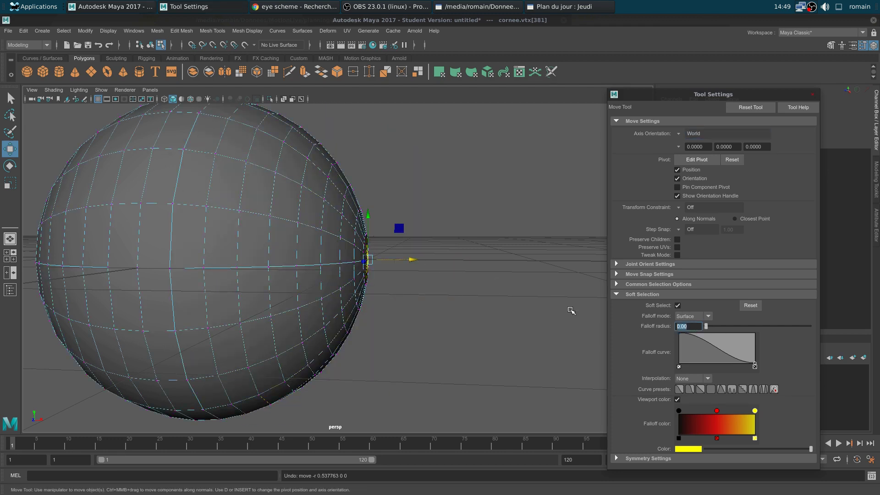
{"action": "type", "text": "0.2"}
{"action": "key", "text": "Return"}
{"action": "type", "text": "0.2"}
{"action": "key", "text": "Return"}
{"action": "type", "text": ".4"}
{"action": "key", "text": "Return"}
{"action": "type", "text": "0.8"}
{"action": "key", "text": "Return"}
- Try pulling cornee's pole vertex outward along X twice with the 0.8 falloff radius, undoing each move
{"action": "left_click_drag", "start_coordinate": [404, 255], "coordinate": [431, 260]}
{"action": "key", "text": "ctrl+z"}
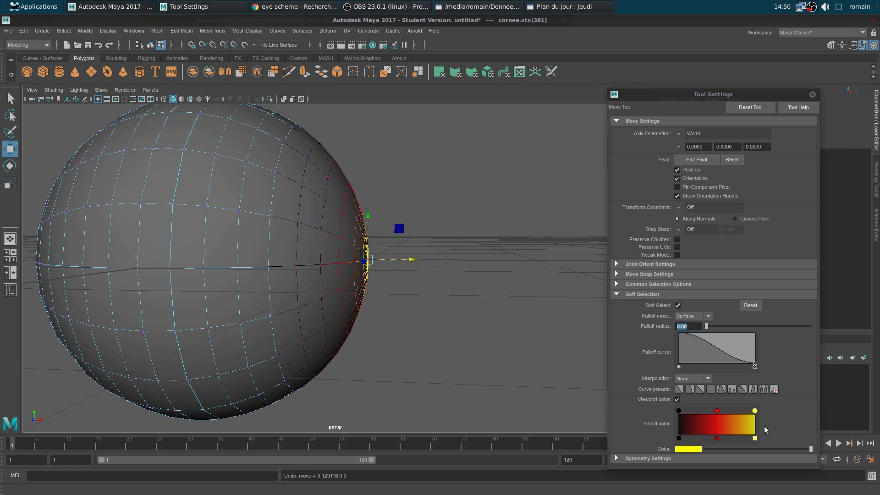
{"action": "left_click_drag", "start_coordinate": [418, 265], "coordinate": [437, 264]}
{"action": "key", "text": "ctrl+z"}
- Try Linear interpolation on the soft selection falloff curve, recreating and adjusting its end point
{"action": "left_click", "coordinate": [755, 365]}
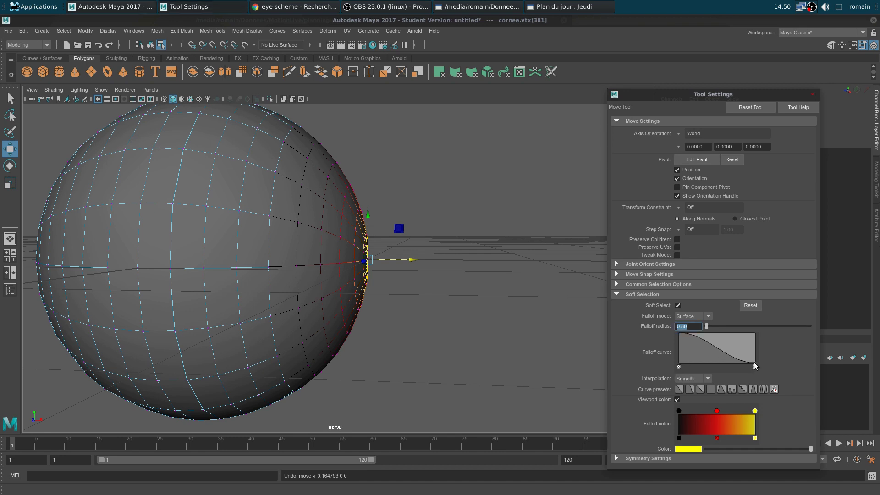
{"action": "left_click", "coordinate": [700, 378]}
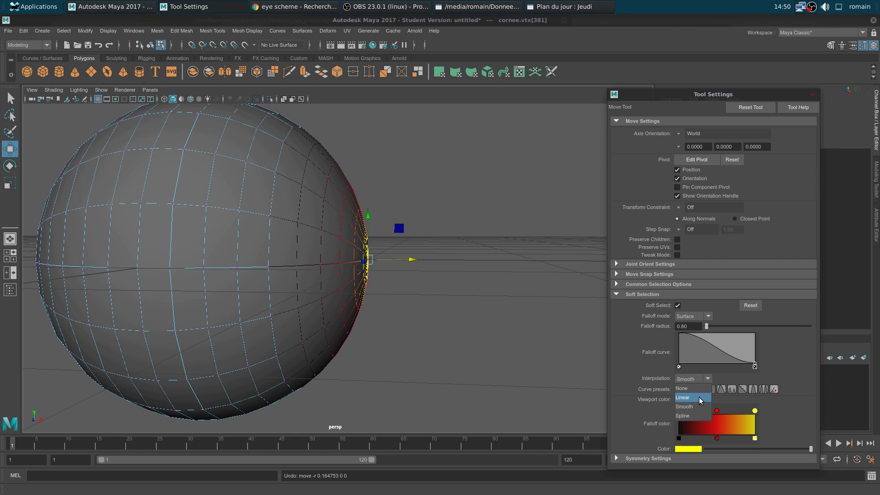
{"action": "left_click", "coordinate": [700, 397]}
{"action": "left_click", "coordinate": [755, 367]}
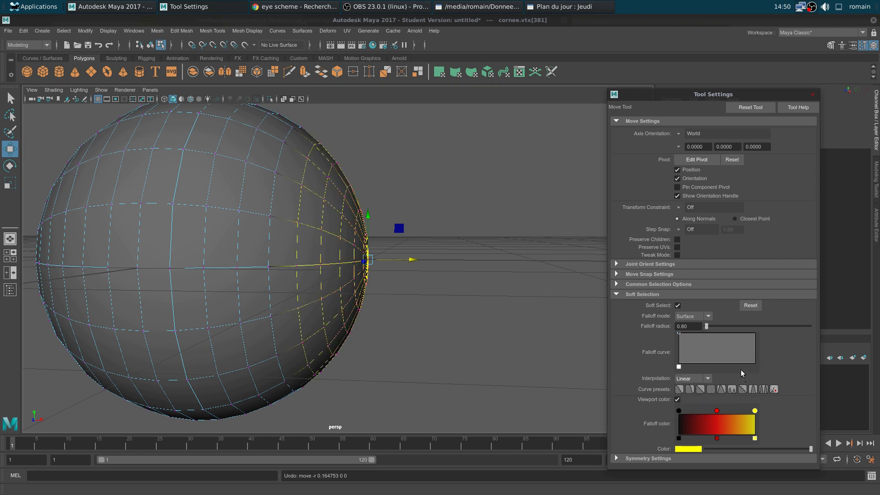
{"action": "left_click_drag", "start_coordinate": [744, 337], "coordinate": [755, 363]}
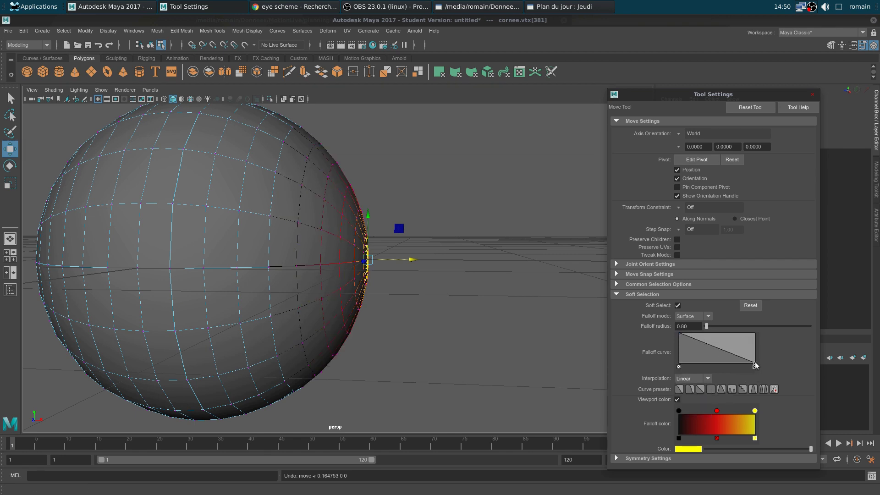
{"action": "left_click", "coordinate": [708, 378]}
{"action": "left_click_drag", "start_coordinate": [755, 365], "coordinate": [745, 363]}
- Try a narrow-peak falloff preset with its first point raised to full strength at the curve's start, testing it on the pole vertex and undoing the pull
{"action": "left_click", "coordinate": [753, 389]}
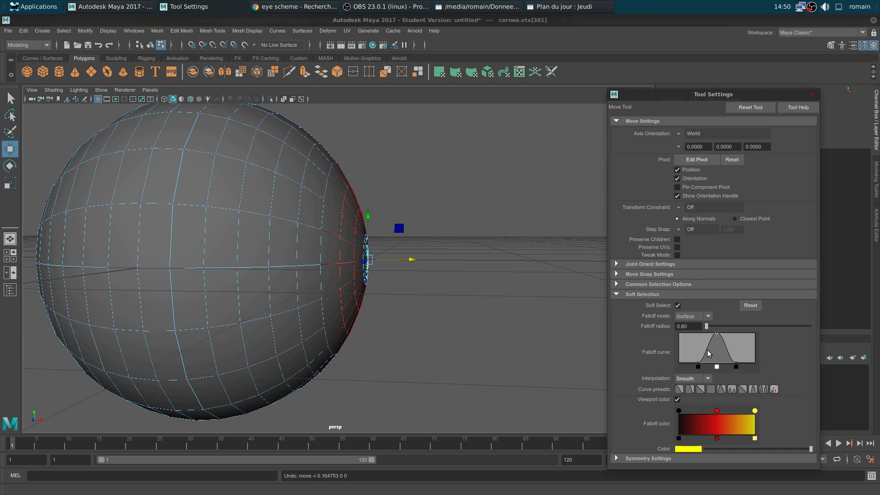
{"action": "left_click_drag", "start_coordinate": [699, 365], "coordinate": [659, 328]}
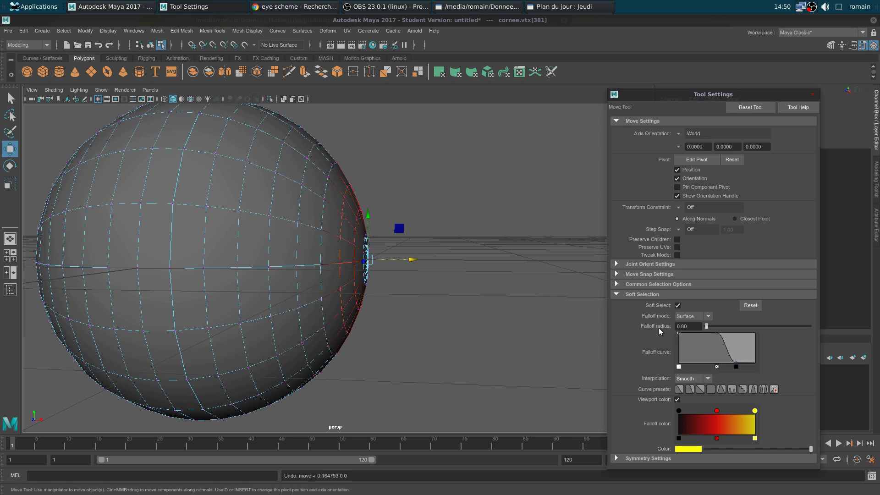
{"action": "left_click_drag", "start_coordinate": [411, 259], "coordinate": [453, 260]}
{"action": "key", "text": "ctrl+z"}
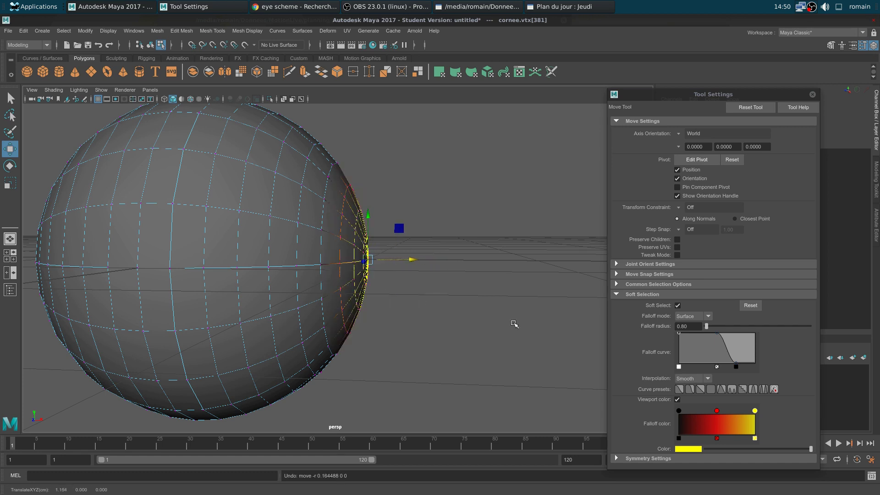
- Try a gentler falloff slope by spreading the curve's plateau and end points apart, then test-pull the pole vertex and undo it
{"action": "left_click_drag", "start_coordinate": [717, 334], "coordinate": [710, 333]}
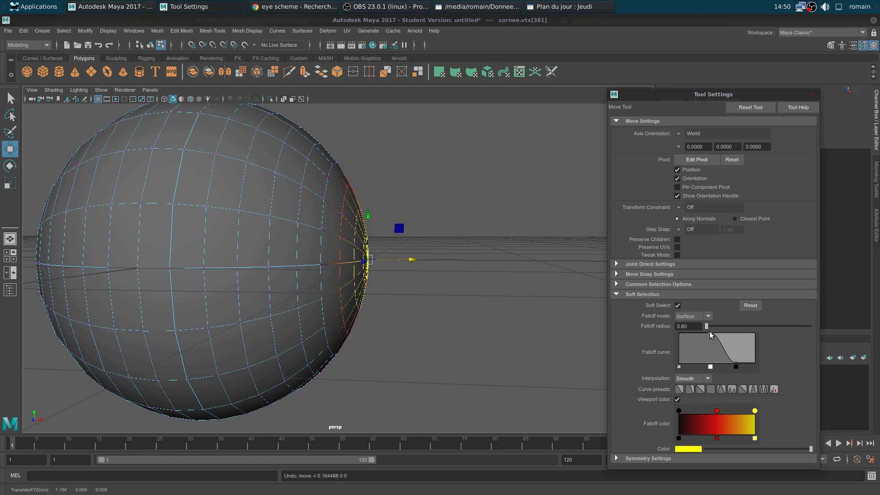
{"action": "left_click_drag", "start_coordinate": [737, 366], "coordinate": [755, 366]}
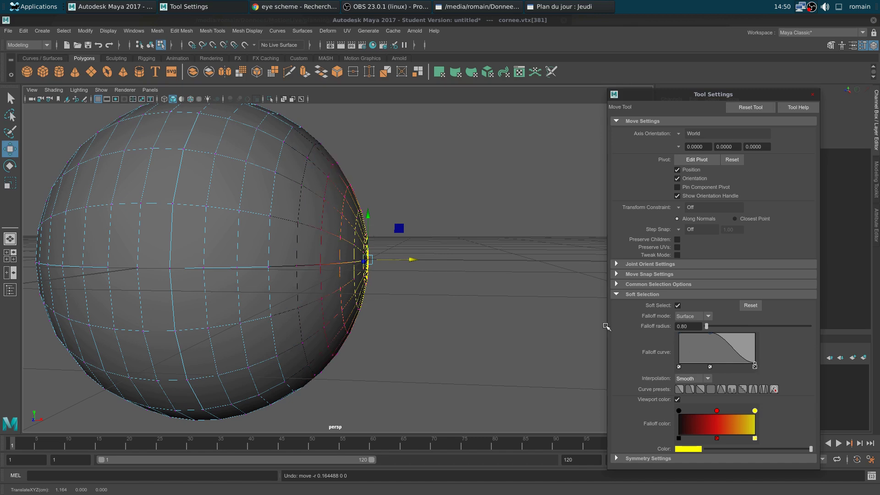
{"action": "left_click_drag", "start_coordinate": [413, 259], "coordinate": [451, 273]}
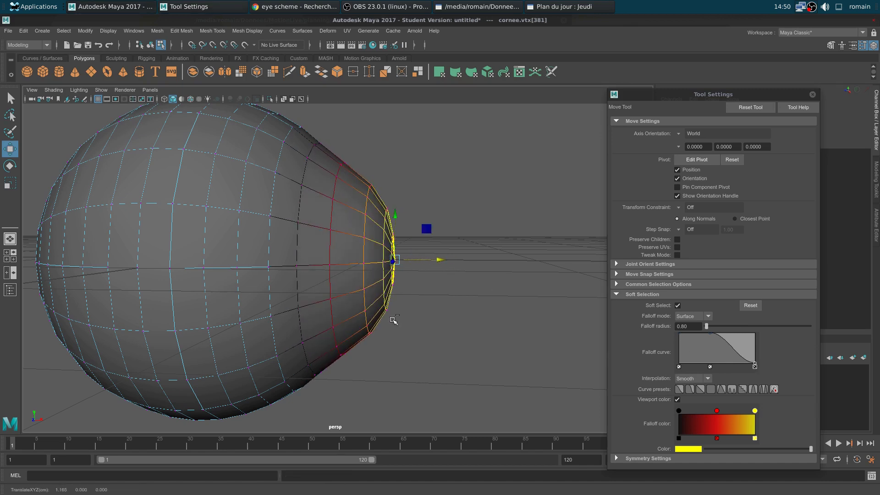
{"action": "key", "text": "ctrl+z"}
- Apply the falloff curve preset with a flat plateau and smooth drop, test it on the pole vertex, and close the tool settings
{"action": "left_click", "coordinate": [690, 388]}
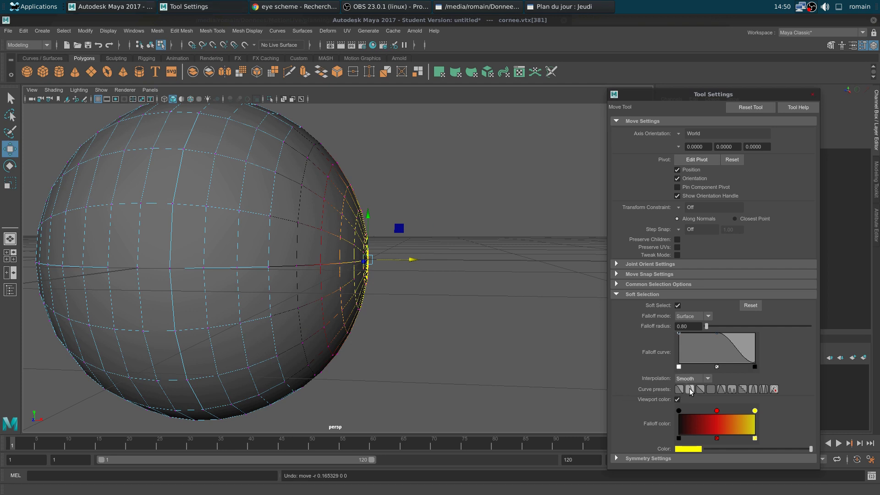
{"action": "left_click", "coordinate": [721, 389]}
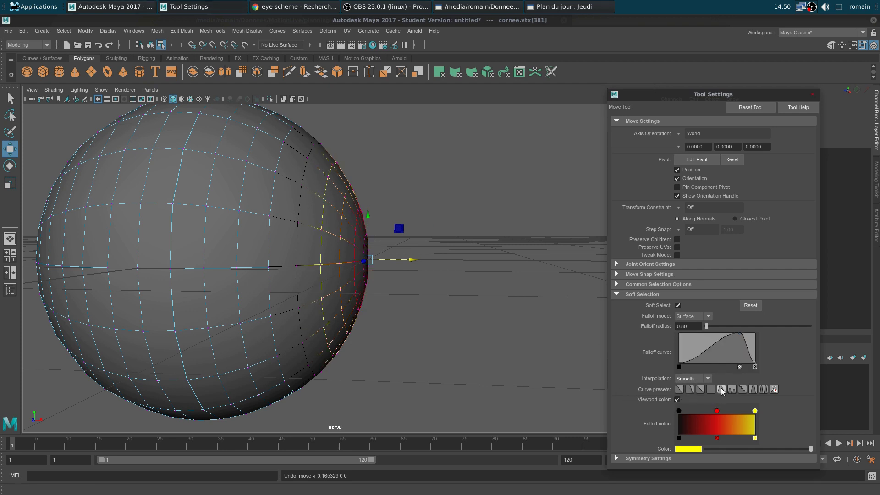
{"action": "left_click", "coordinate": [691, 389]}
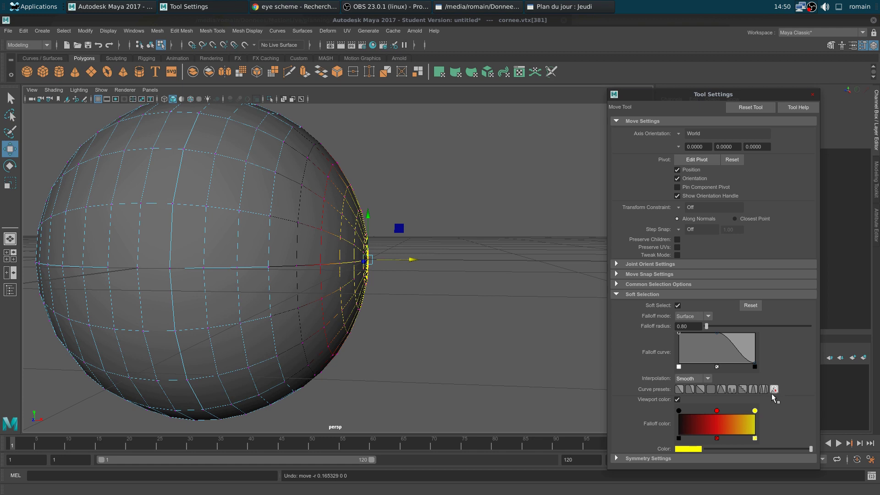
{"action": "mouse_move", "coordinate": [412, 260]}
{"action": "left_mouse_down"}
{"action": "mouse_move", "coordinate": [440, 257]}
{"action": "mouse_move", "coordinate": [415, 260]}
{"action": "left_mouse_up"}
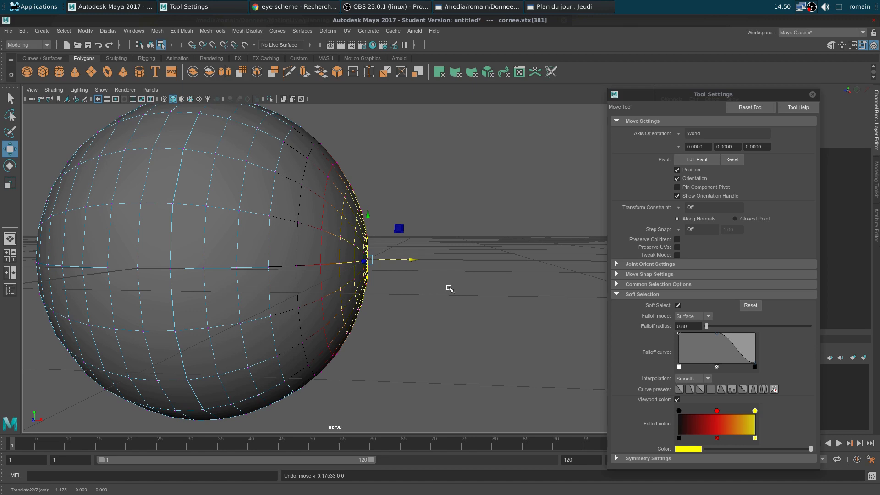
{"action": "left_click", "coordinate": [813, 94]}
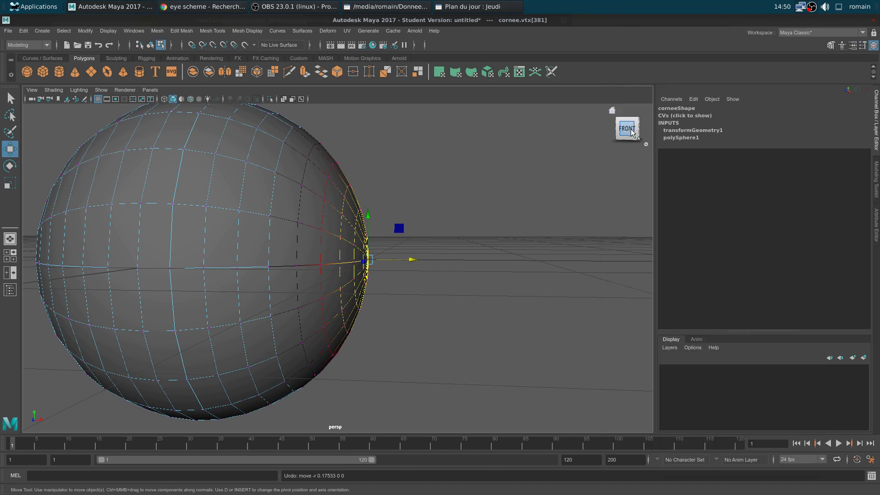
- Reduce the falloff radius around cornee's pole vertex in the front view, undoing a trial pull along X
{"action": "scroll", "coordinate": [500, 242], "scroll_direction": "down", "scroll_amount": 1}
{"action": "middle_click_drag", "start_coordinate": [469, 347], "coordinate": [422, 339], "text": "alt"}
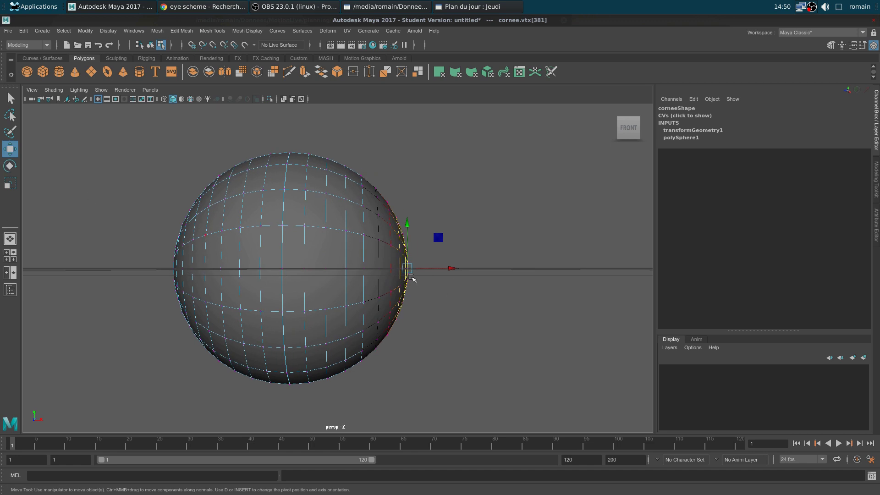
{"action": "mouse_move", "coordinate": [517, 320]}
{"action": "left_mouse_down"}
{"action": "mouse_move", "coordinate": [477, 303]}
{"action": "mouse_move", "coordinate": [523, 324]}
{"action": "mouse_move", "coordinate": [515, 318]}
{"action": "left_mouse_up"}
{"action": "left_click_drag", "start_coordinate": [450, 273], "coordinate": [456, 275]}
{"action": "key", "text": "ctrl+z"}
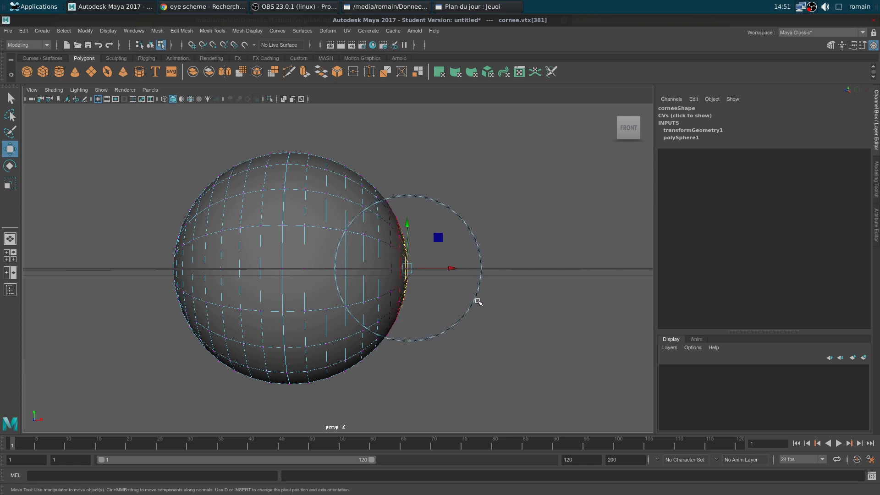
- Pull cornee's pole vertex outward along X to about 1.09 cm to form the corneal bulge, and clear the selection
{"action": "left_click_drag", "start_coordinate": [452, 271], "coordinate": [456, 271]}
{"action": "middle_click_drag", "start_coordinate": [455, 270], "coordinate": [418, 270], "text": "alt"}
{"action": "left_click_drag", "start_coordinate": [418, 270], "coordinate": [422, 272]}
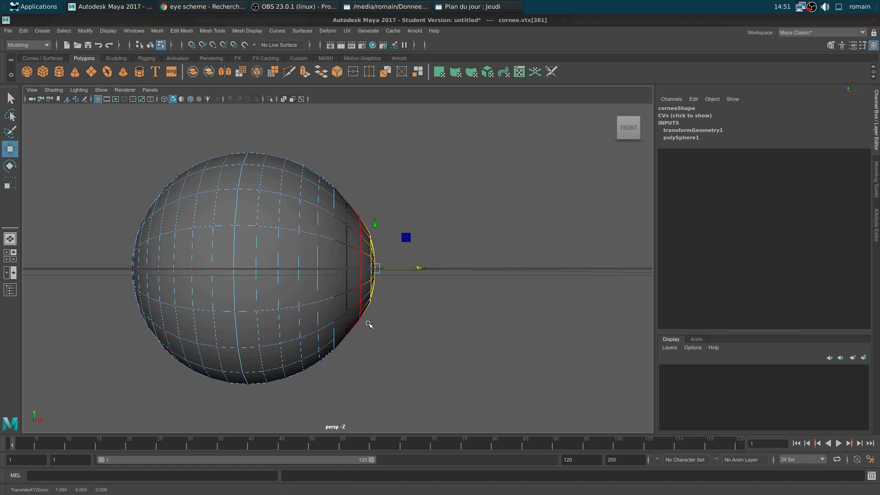
{"action": "left_click", "coordinate": [403, 237]}
- Select the third edge loop from cornee's pole in edge mode, shrink the falloff to its immediate surroundings and scale the loop slightly
{"action": "right_click_drag", "start_coordinate": [361, 221], "coordinate": [360, 203]}
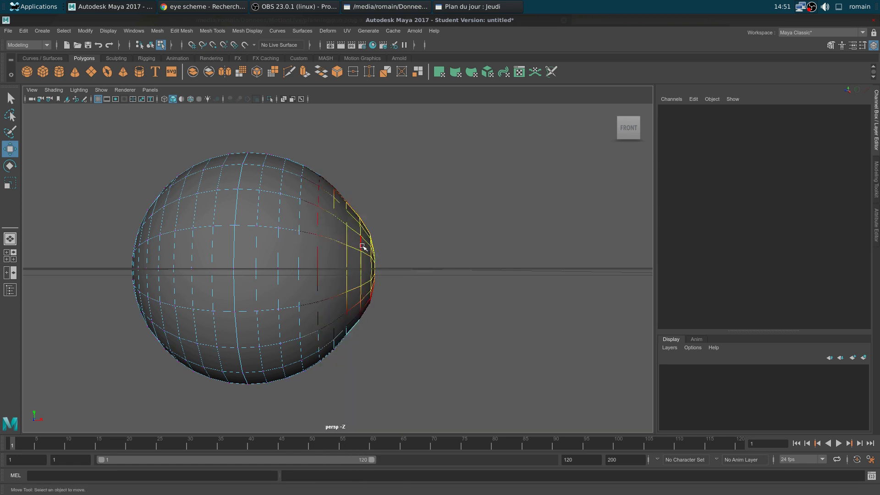
{"action": "double_click", "coordinate": [363, 259]}
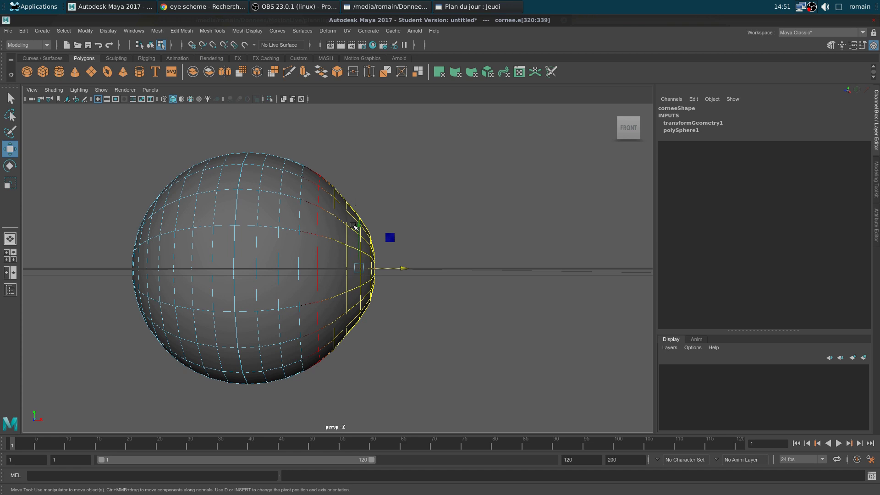
{"action": "left_click_drag", "start_coordinate": [514, 359], "coordinate": [417, 336]}
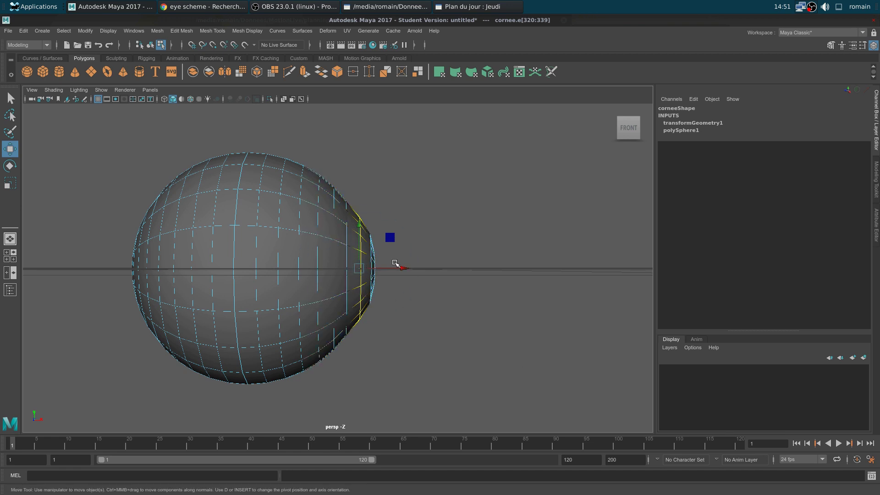
{"action": "key", "text": "r"}
{"action": "middle_click_drag", "start_coordinate": [471, 360], "coordinate": [466, 357]}
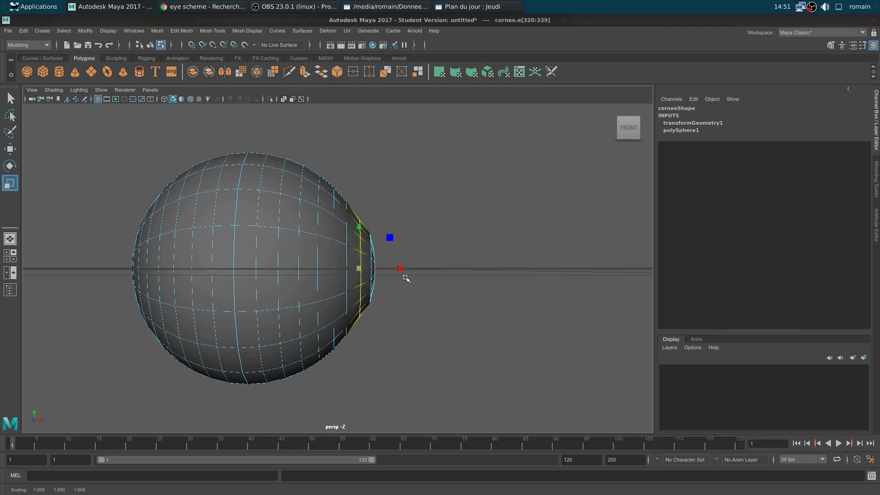
- Move the third edge loop slightly back along X to about 0.909 cm, adjust its scale and deselect it
{"action": "key", "text": "w"}
{"action": "left_click_drag", "start_coordinate": [409, 269], "coordinate": [403, 269]}
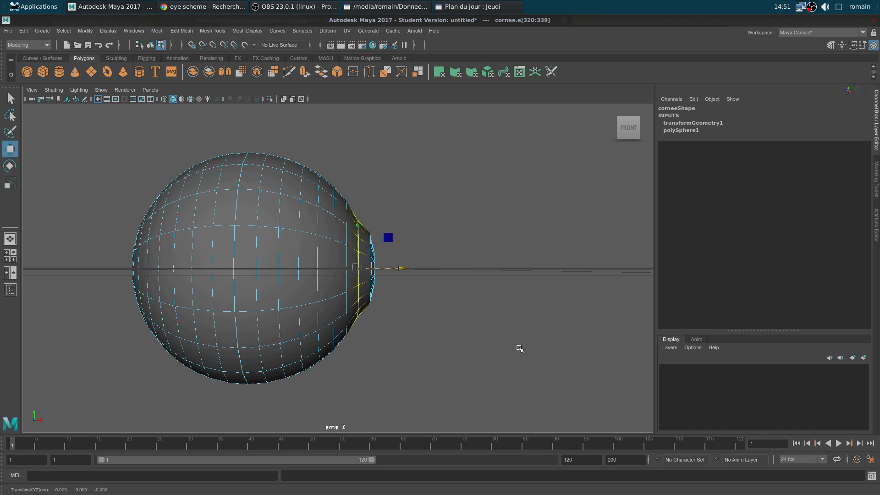
{"action": "key", "text": "r"}
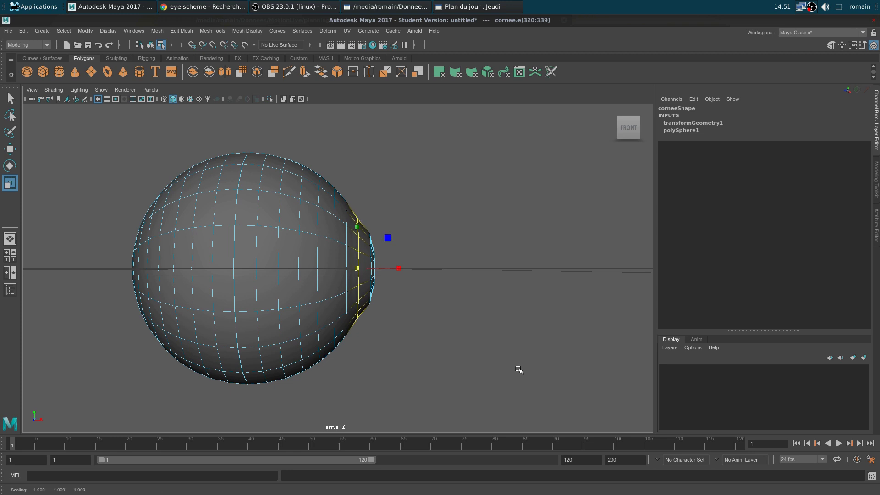
{"action": "left_click", "coordinate": [501, 350]}
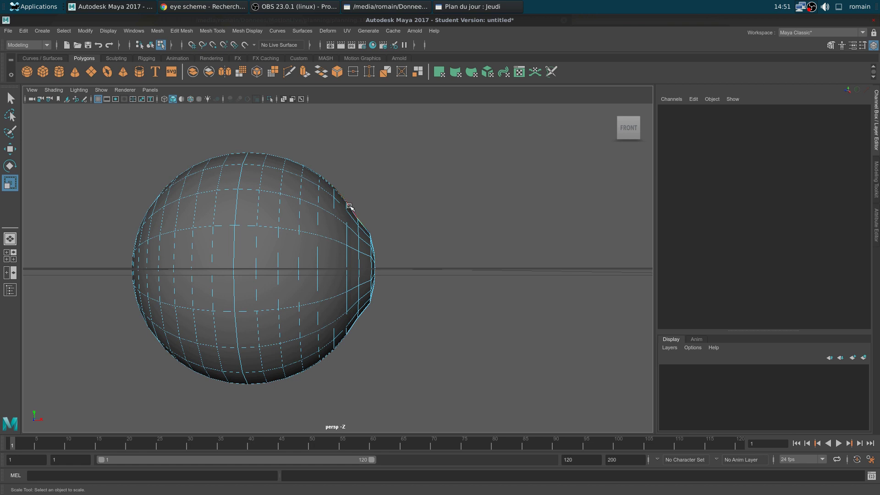
- Select the second edge loop from cornee's pole and enlarge it slightly around the X axis, keeping its X position
{"action": "scroll", "coordinate": [380, 265], "scroll_direction": "up", "scroll_amount": 5}
{"action": "double_click", "coordinate": [369, 269]}
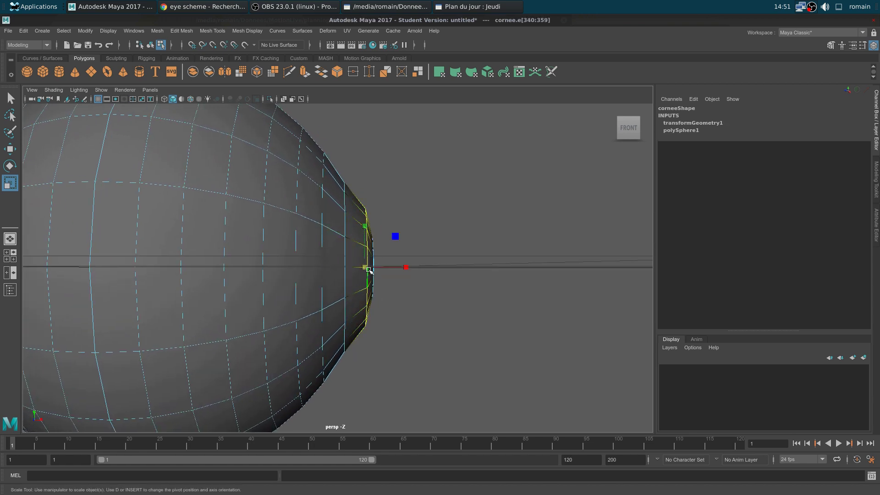
{"action": "left_click_drag", "start_coordinate": [379, 252], "coordinate": [388, 254]}
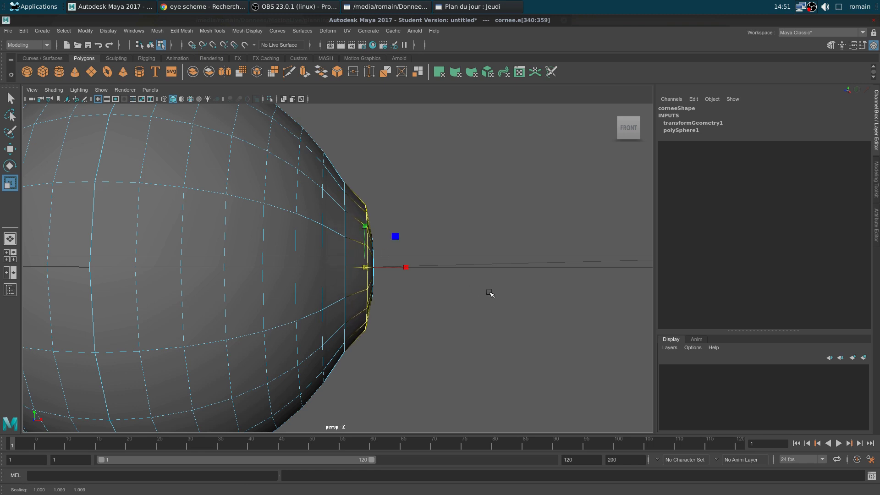
{"action": "left_click", "coordinate": [489, 293]}
- Select the innermost edge loop around cornee's pole and shift it slightly along X to about 1.052 cm
{"action": "scroll", "coordinate": [488, 303], "scroll_direction": "down", "scroll_amount": 5}
{"action": "left_click_drag", "start_coordinate": [486, 312], "coordinate": [338, 310], "text": "alt"}
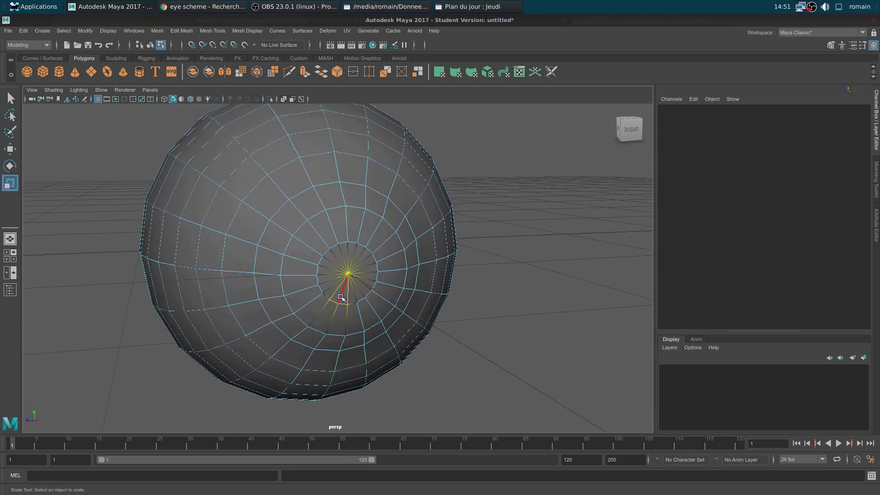
{"action": "double_click", "coordinate": [335, 301]}
{"action": "left_click_drag", "start_coordinate": [557, 399], "coordinate": [634, 387], "text": "alt"}
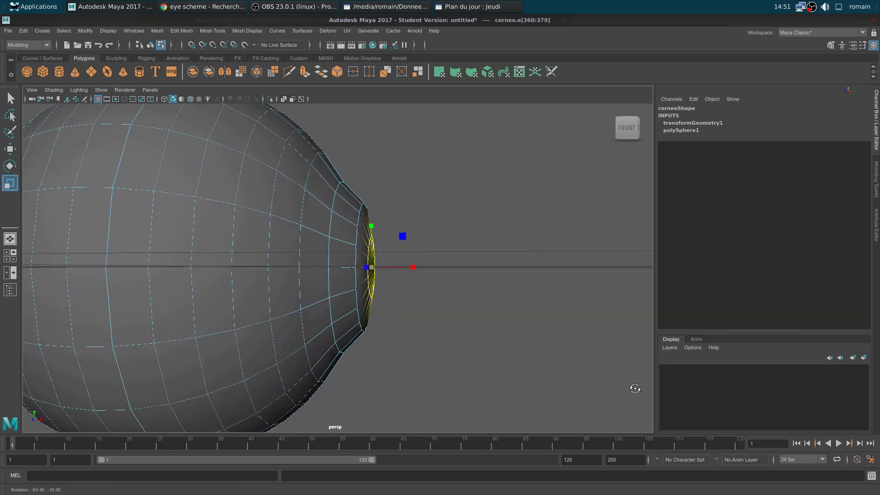
{"action": "left_click_drag", "start_coordinate": [458, 327], "coordinate": [448, 297], "text": "alt"}
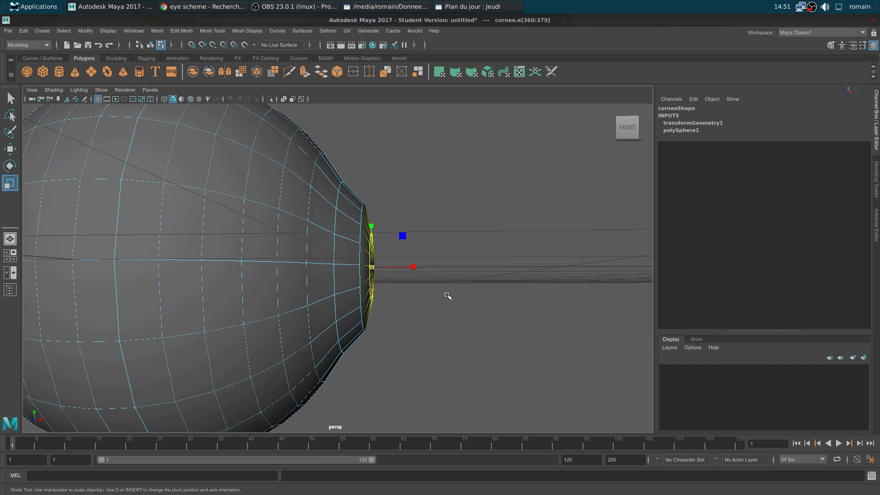
{"action": "key", "text": "w"}
{"action": "left_click_drag", "start_coordinate": [415, 269], "coordinate": [416, 268]}
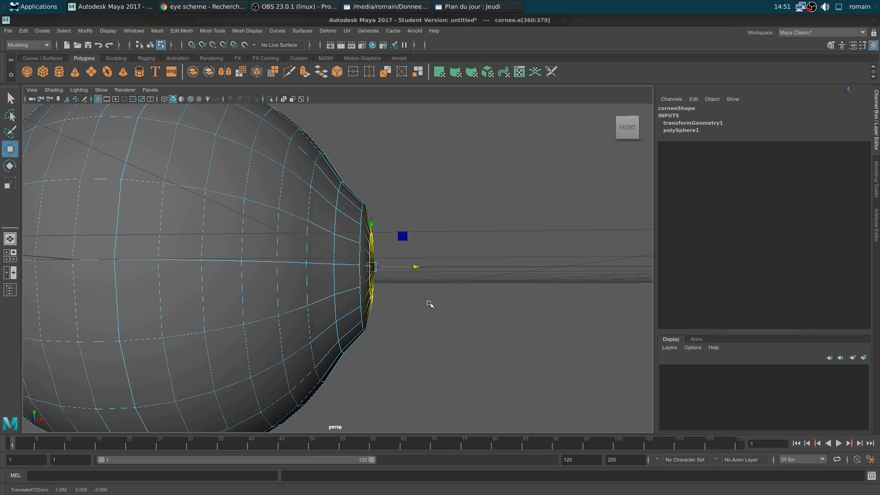
{"action": "left_click", "coordinate": [446, 303]}
- Reselect the third edge loop from the pole at the bulge's base and scale it to about 1.038 in Y and Z
{"action": "scroll", "coordinate": [446, 303], "scroll_direction": "down", "scroll_amount": 4}
{"action": "double_click", "coordinate": [340, 258]}
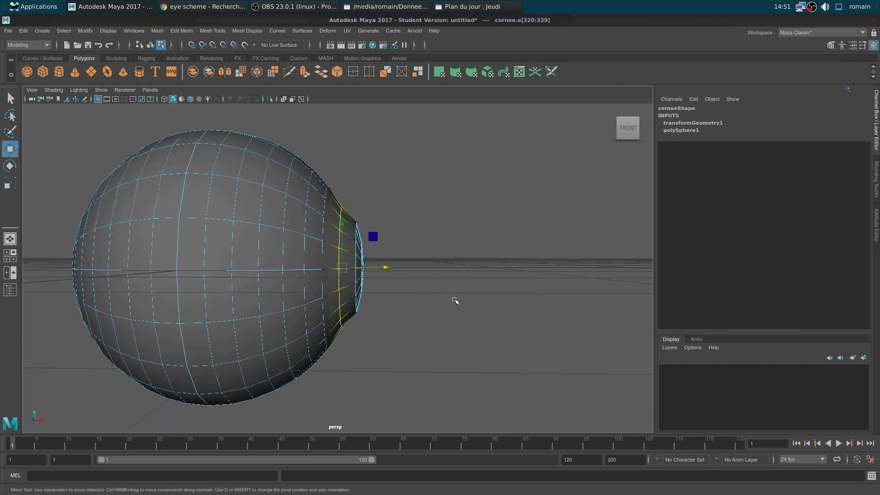
{"action": "key", "text": "r"}
{"action": "middle_click_drag", "start_coordinate": [456, 301], "coordinate": [458, 304]}
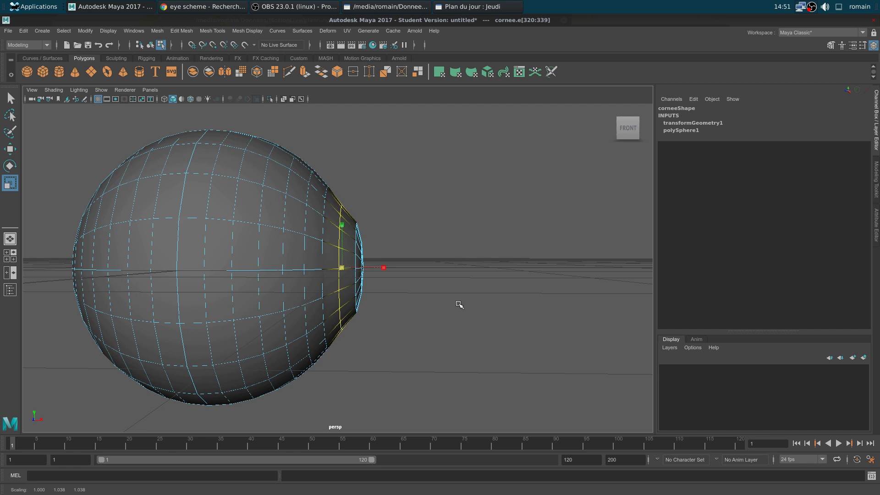
- Leave component editing on cornee, return to object selection and display the spheres in wireframe
{"action": "left_click", "coordinate": [460, 308]}
{"action": "key", "text": "F8"}
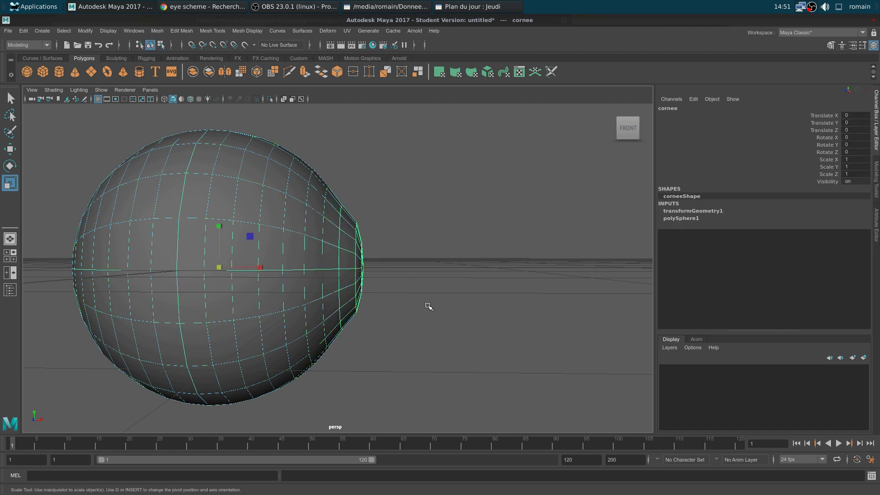
{"action": "left_click_drag", "start_coordinate": [428, 307], "coordinate": [225, 304], "text": "alt"}
{"action": "key", "text": "w"}
{"action": "key", "text": "4"}
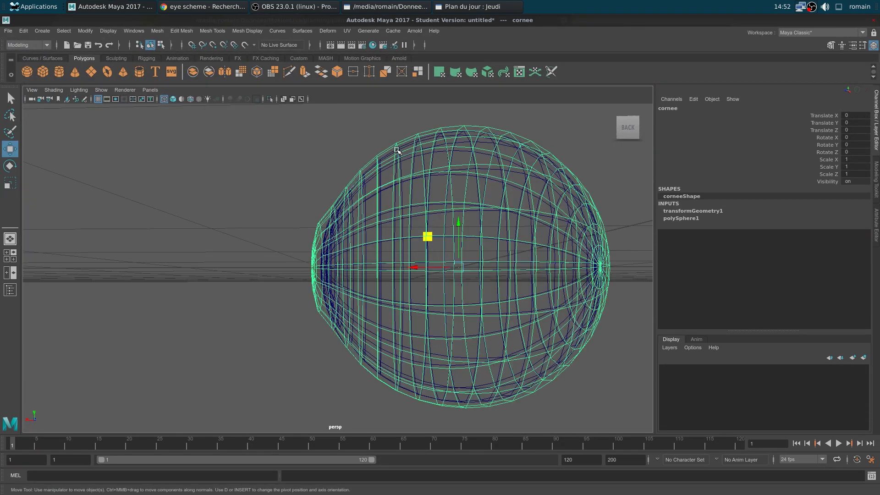
- Offset cornee from the other spheres and remove the duplicate sphere cornee1
{"action": "left_click_drag", "start_coordinate": [442, 250], "coordinate": [439, 230]}
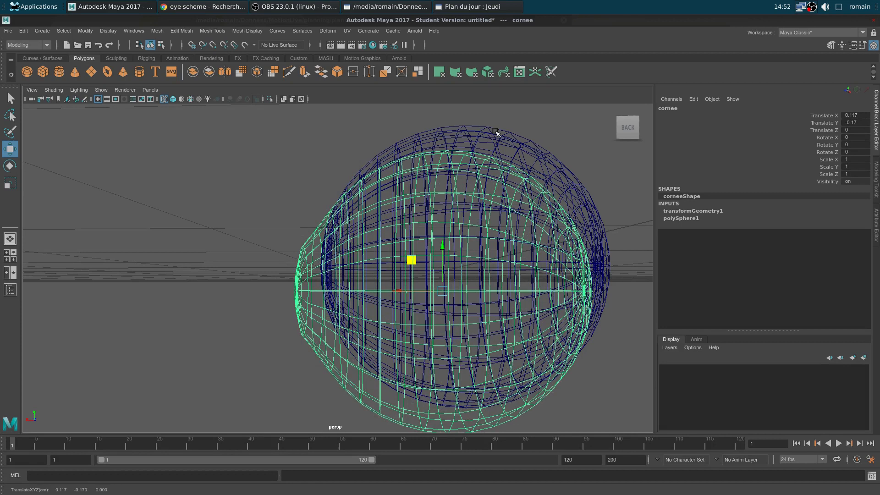
{"action": "left_click", "coordinate": [500, 133]}
{"action": "left_click", "coordinate": [508, 130]}
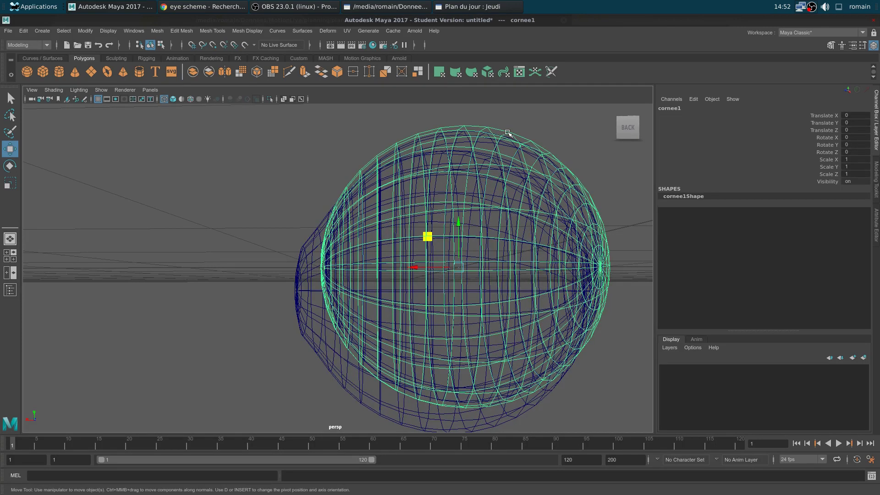
{"action": "left_click", "coordinate": [508, 133]}
{"action": "left_click", "coordinate": [501, 136]}
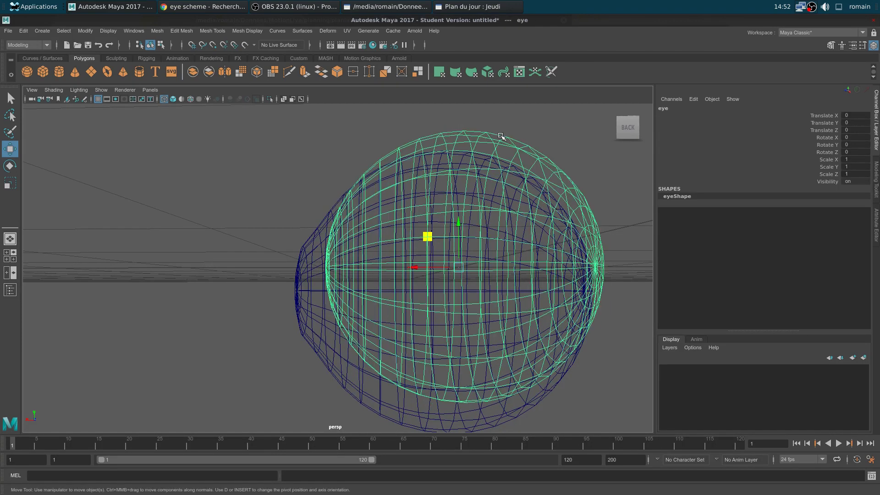
- Select cornee and set its Translate X and Translate Y to 0
{"action": "left_click", "coordinate": [308, 231]}
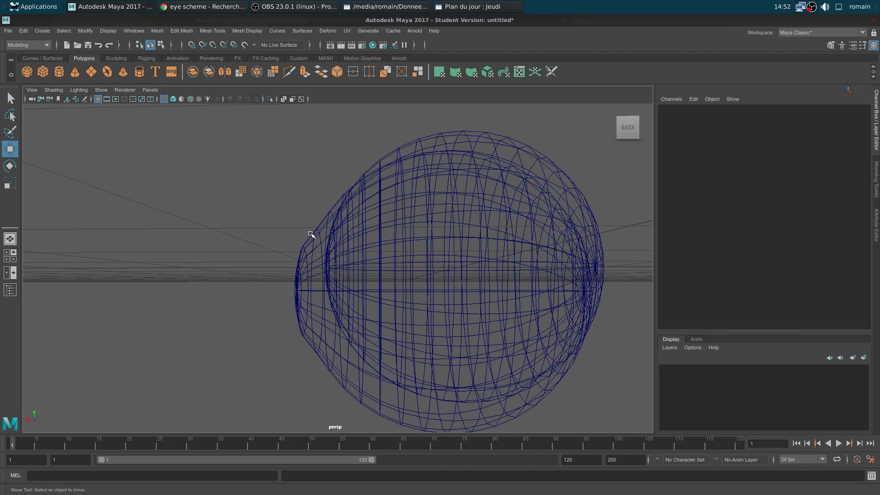
{"action": "left_click", "coordinate": [324, 239]}
{"action": "left_click_drag", "start_coordinate": [870, 113], "coordinate": [858, 122]}
{"action": "type", "text": "0"}
{"action": "key", "text": "Return"}
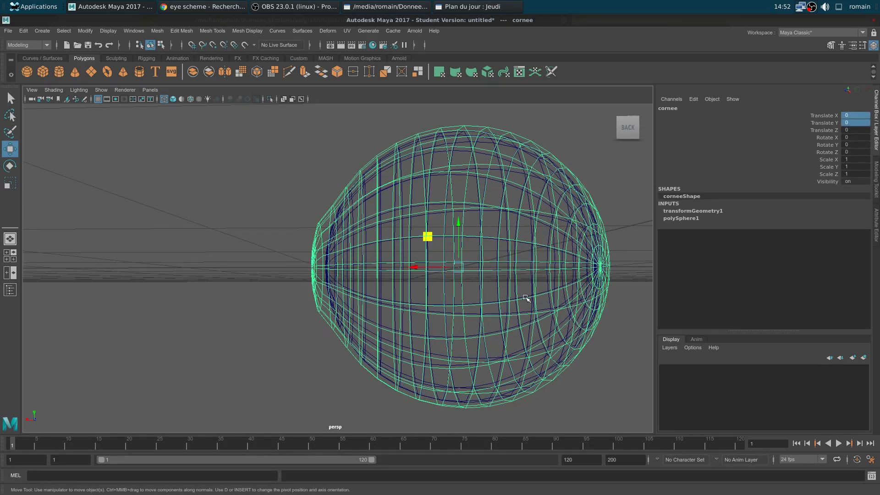
- Return to shaded display and inspect cornee's bulge with the smooth mesh preview on and off
{"action": "left_click_drag", "start_coordinate": [355, 295], "coordinate": [486, 321], "text": "alt"}
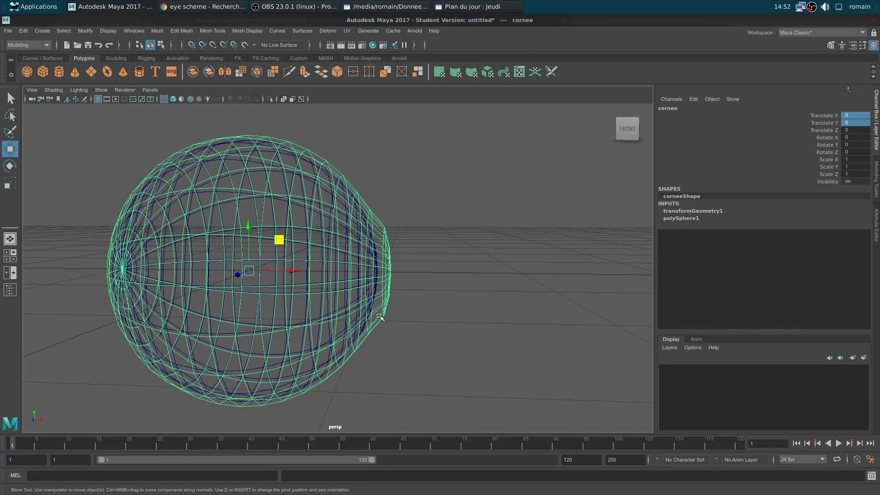
{"action": "left_click", "coordinate": [398, 320]}
{"action": "left_click", "coordinate": [385, 314]}
{"action": "key", "text": "5"}
{"action": "left_click_drag", "start_coordinate": [397, 322], "coordinate": [232, 328], "text": "alt"}
{"action": "key", "text": "3"}
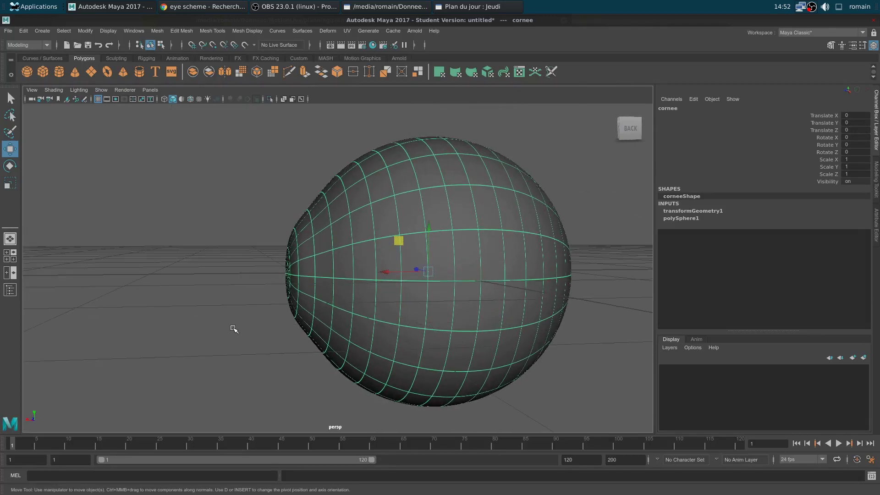
{"action": "key", "text": "1"}
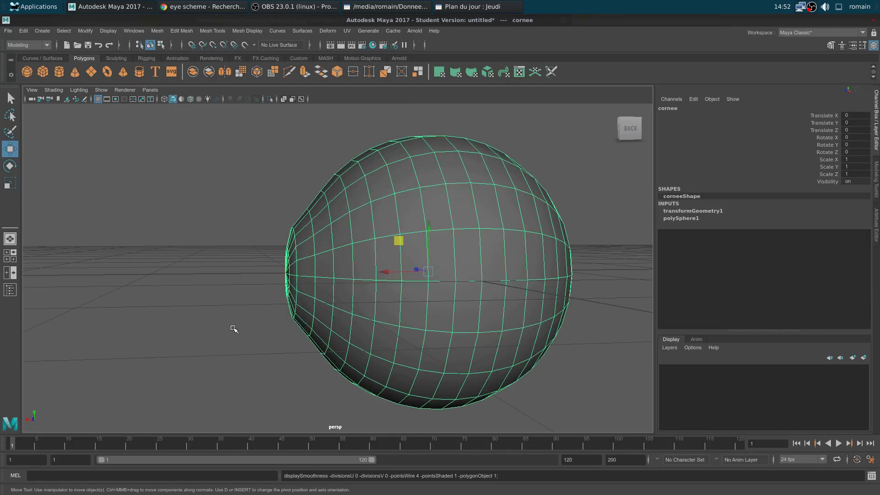
- Delete cornee's construction history and hide it to reach the inner eye sphere
{"action": "key", "text": "alt+shift+d"}
{"action": "left_click_drag", "start_coordinate": [265, 316], "coordinate": [468, 305], "text": "alt"}
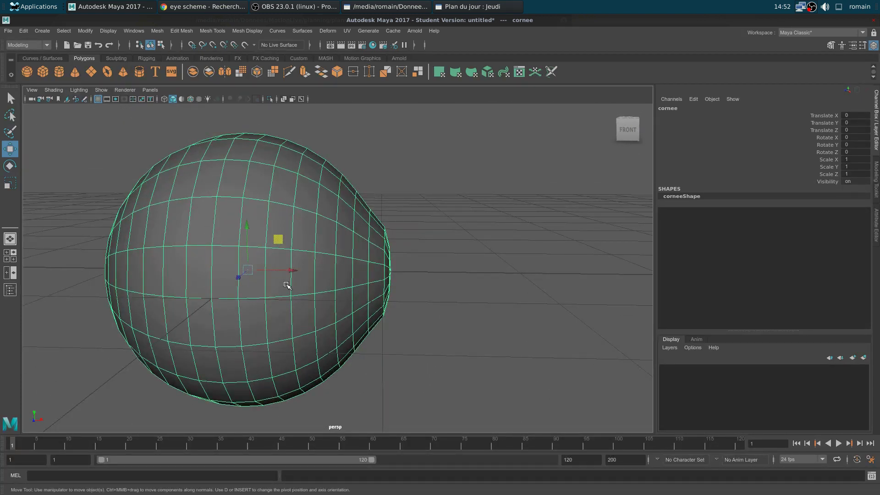
{"action": "left_click", "coordinate": [448, 240]}
{"action": "left_click", "coordinate": [359, 271]}
- Switch the eye sphere to face selection and select the second ring of faces around its front pole
{"action": "left_click_drag", "start_coordinate": [359, 271], "coordinate": [356, 315], "text": "alt"}
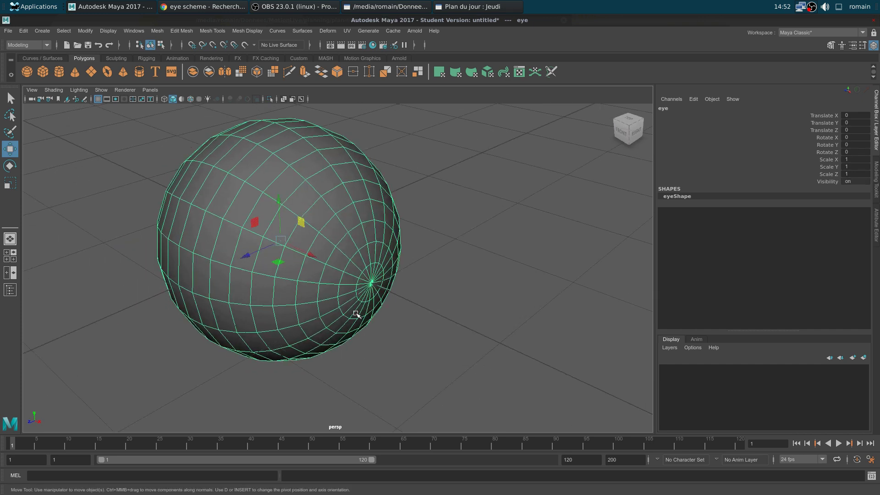
{"action": "left_click_drag", "start_coordinate": [385, 325], "coordinate": [308, 222], "text": "alt"}
{"action": "right_click_drag", "start_coordinate": [308, 221], "coordinate": [311, 257]}
{"action": "left_click_drag", "start_coordinate": [311, 256], "coordinate": [277, 299], "text": "alt"}
{"action": "scroll", "coordinate": [393, 302], "scroll_direction": "up", "scroll_amount": 4}
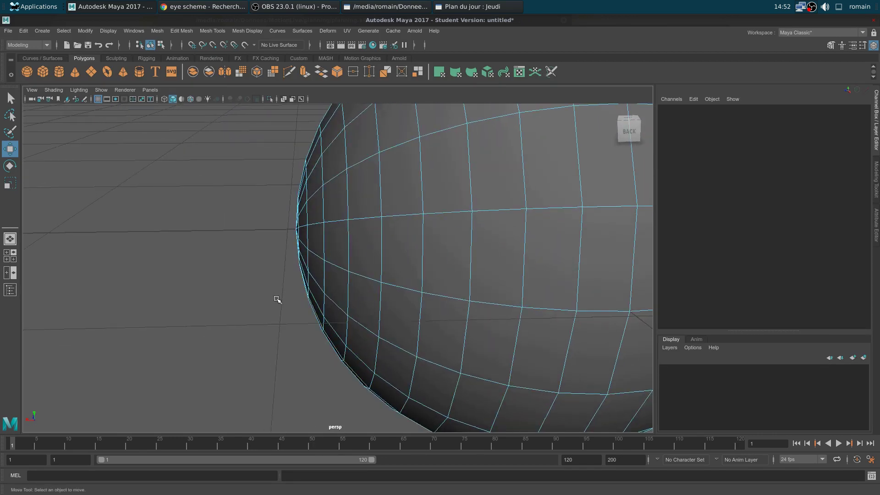
{"action": "left_click_drag", "start_coordinate": [262, 291], "coordinate": [383, 255], "text": "alt"}
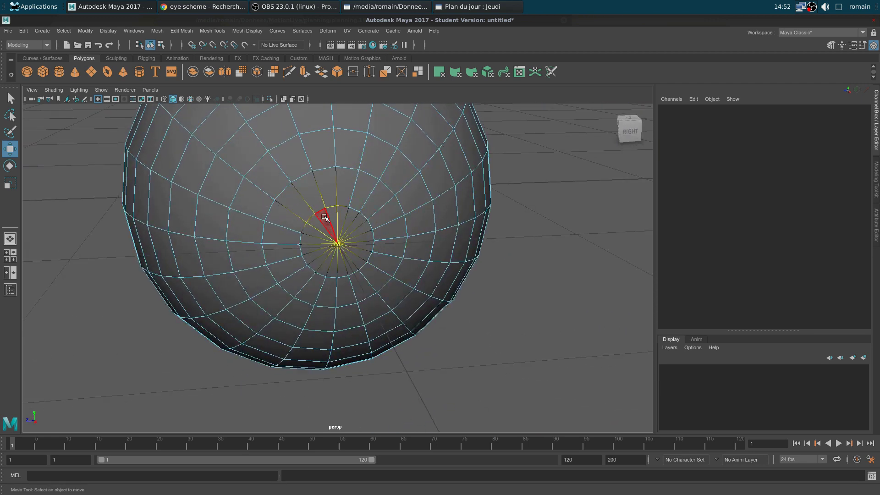
{"action": "left_click", "coordinate": [310, 193]}
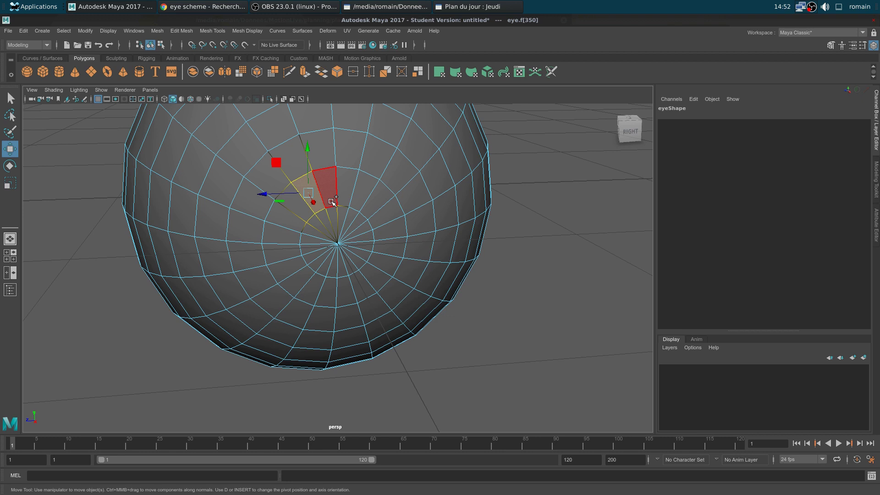
{"action": "double_click", "coordinate": [312, 214]}
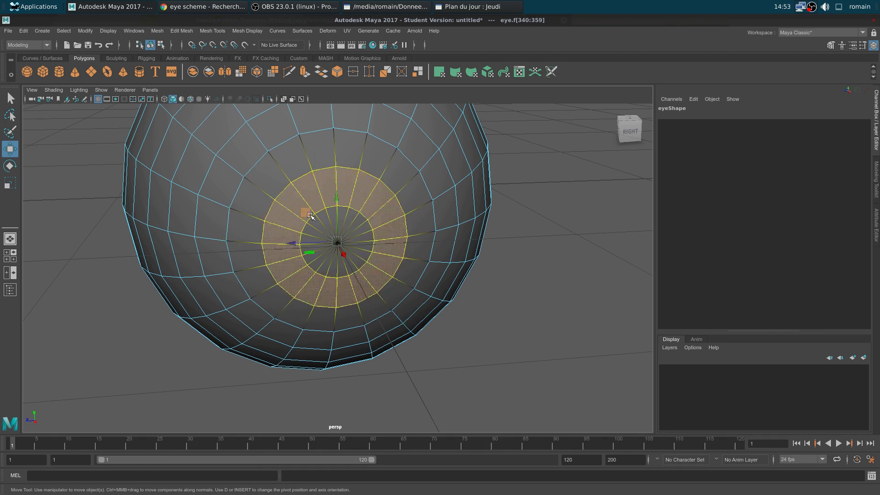
- Grow the face selection around the eye's front pole and deselect its outermost ring, keeping the two inner rings
{"action": "key", "text": "shift+period"}
{"action": "left_click_drag", "start_coordinate": [395, 298], "coordinate": [373, 308], "text": "alt"}
{"action": "left_click_drag", "start_coordinate": [346, 243], "coordinate": [303, 243], "text": "alt"}
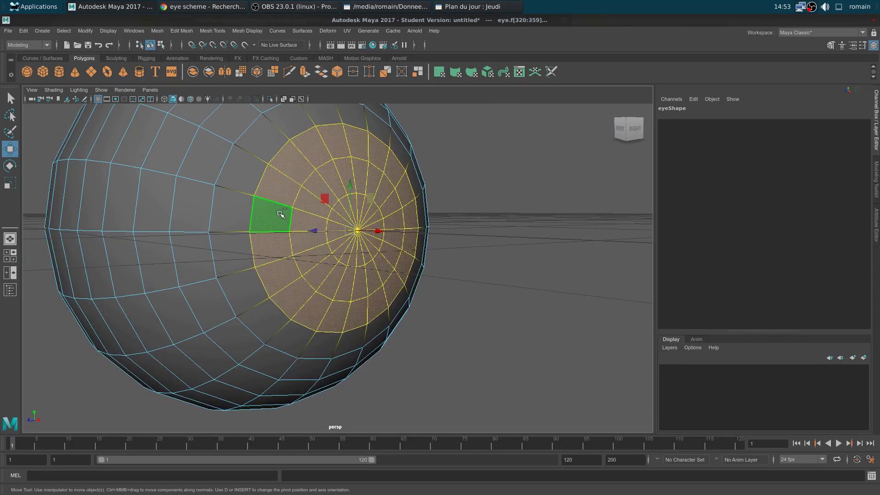
{"action": "double_click", "coordinate": [278, 198], "text": "shift"}
{"action": "key", "text": "ctrl+z"}
{"action": "left_click", "coordinate": [279, 197], "text": "ctrl"}
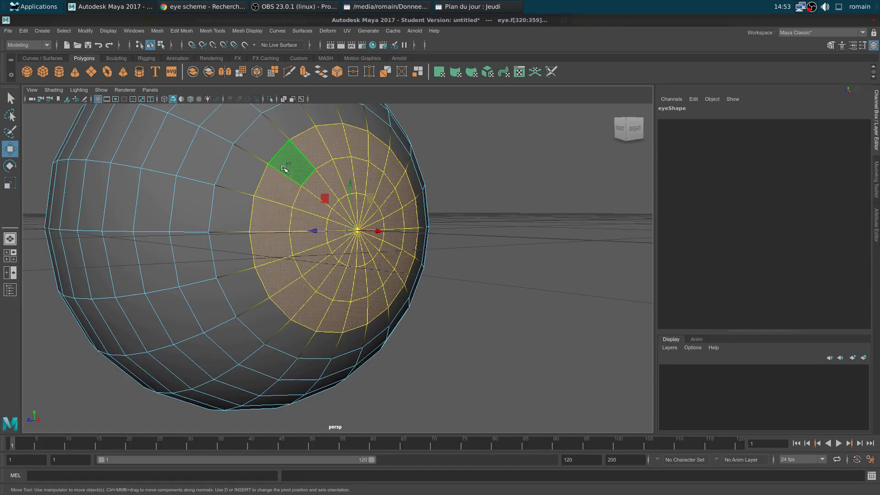
{"action": "double_click", "coordinate": [283, 195], "text": "ctrl"}
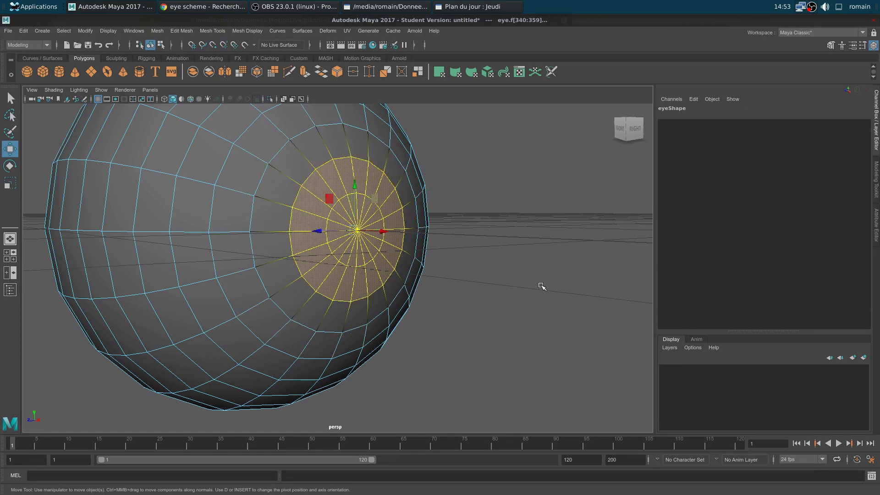
- Flatten the selected faces at the eye's front pole by scaling them to 0 along X, and deselect them
{"action": "left_click_drag", "start_coordinate": [342, 303], "coordinate": [378, 301], "text": "alt"}
{"action": "key", "text": "r"}
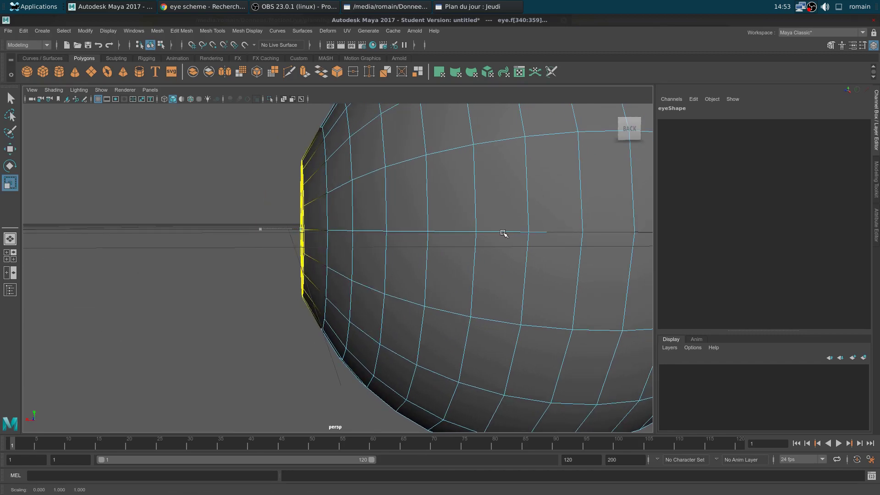
{"action": "key", "text": "w"}
{"action": "left_click_drag", "start_coordinate": [255, 230], "coordinate": [379, 304], "text": "alt"}
{"action": "left_click", "coordinate": [246, 295]}
- Switch the eye sphere to edge selection and select the innermost edge loop around its front pole
{"action": "right_click_drag", "start_coordinate": [526, 300], "coordinate": [364, 291], "text": "alt"}
{"action": "left_click", "coordinate": [323, 299]}
{"action": "left_click", "coordinate": [322, 299], "text": "shift"}
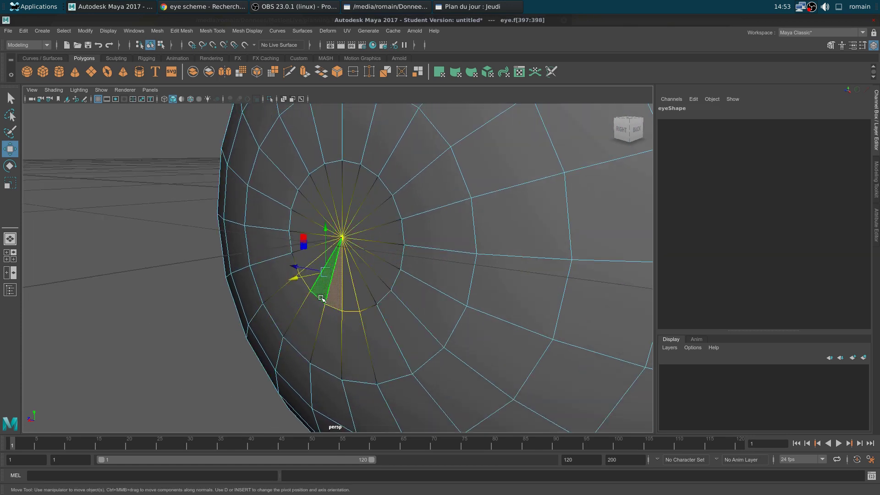
{"action": "right_click_drag", "start_coordinate": [321, 245], "coordinate": [323, 228]}
{"action": "left_click", "coordinate": [303, 286]}
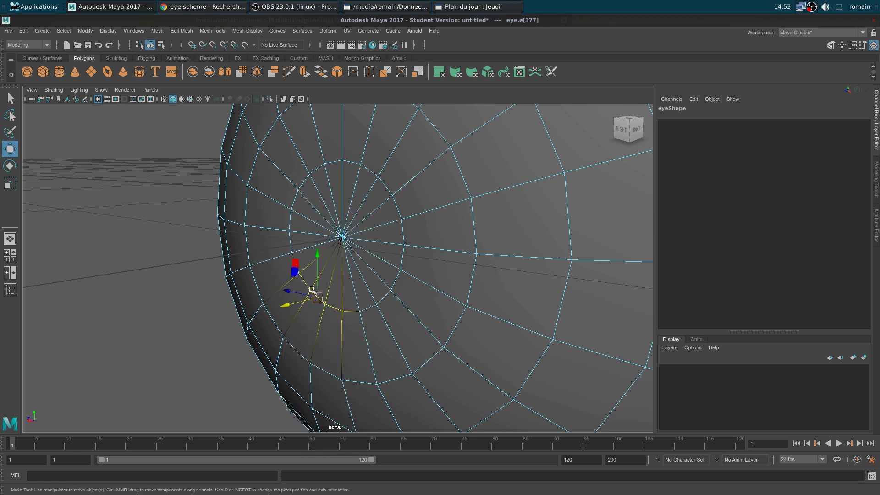
{"action": "double_click", "coordinate": [305, 291]}
{"action": "left_click_drag", "start_coordinate": [375, 332], "coordinate": [424, 329], "text": "alt"}
{"action": "right_click_drag", "start_coordinate": [379, 229], "coordinate": [381, 229]}
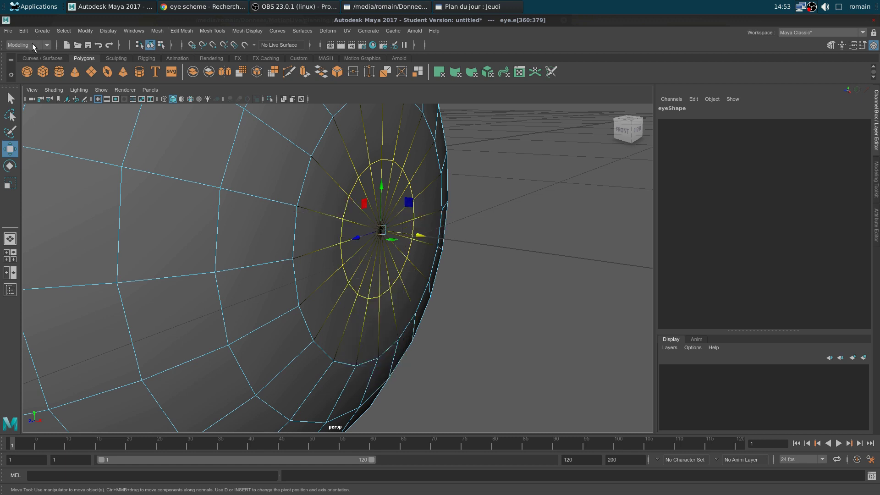
{"action": "left_click", "coordinate": [82, 30]}
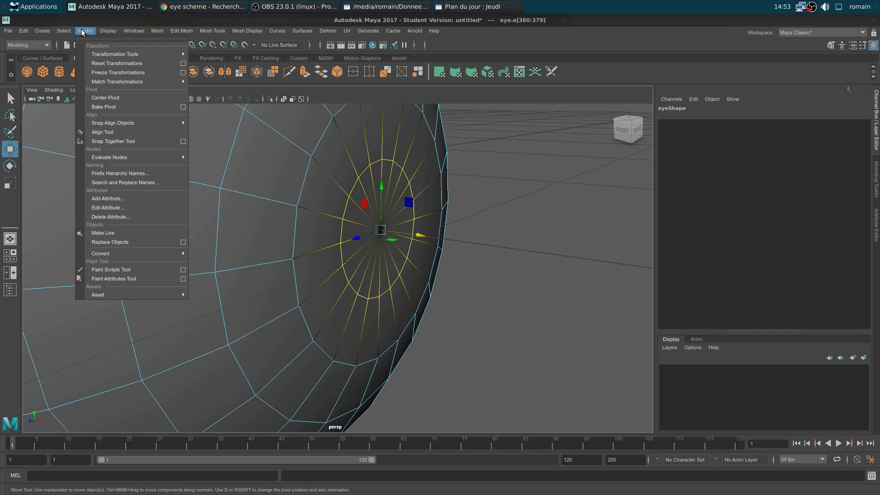
{"action": "mouse_move", "coordinate": [114, 253]}
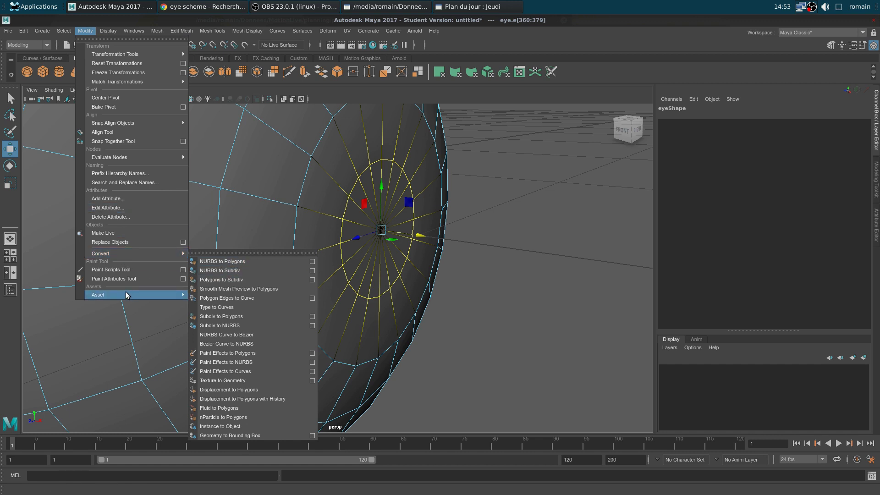
{"action": "mouse_move", "coordinate": [120, 34]}
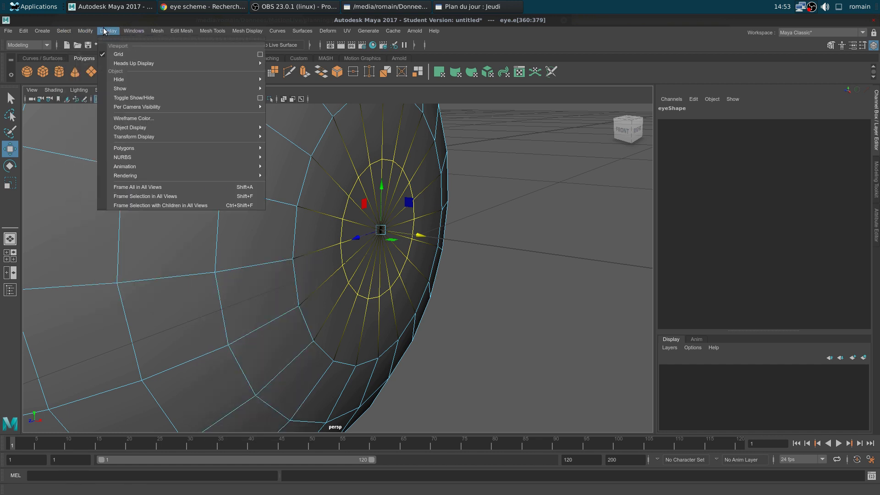
{"action": "mouse_move", "coordinate": [159, 31]}
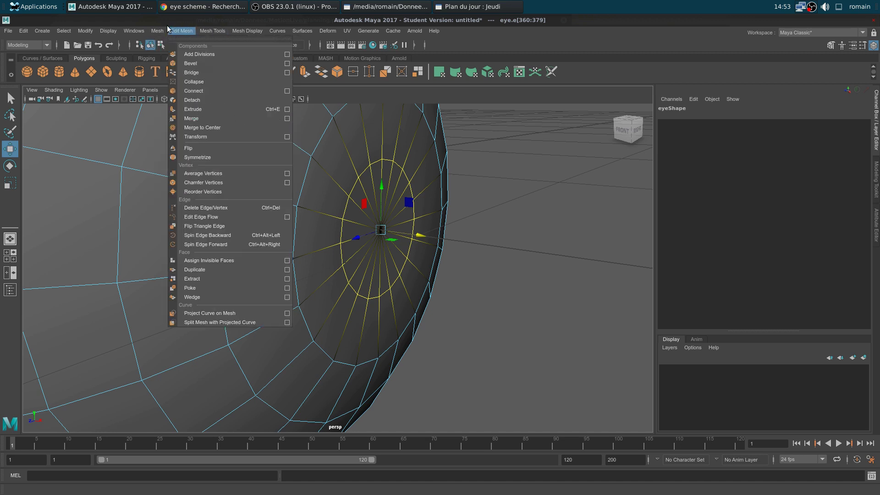
{"action": "mouse_move", "coordinate": [24, 35]}
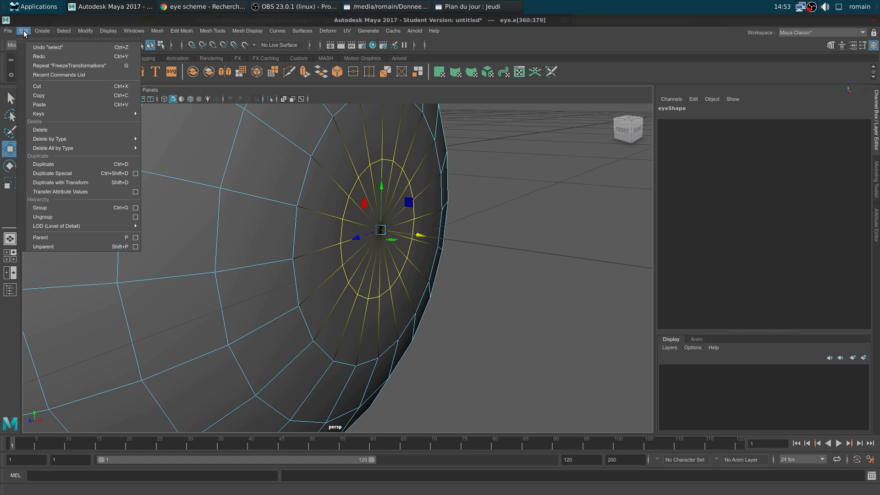
- Convert the selected innermost edge loop of the eye sphere to a vertex selection
{"action": "left_click", "coordinate": [364, 291]}
{"action": "right_click", "coordinate": [362, 291], "text": "ctrl"}
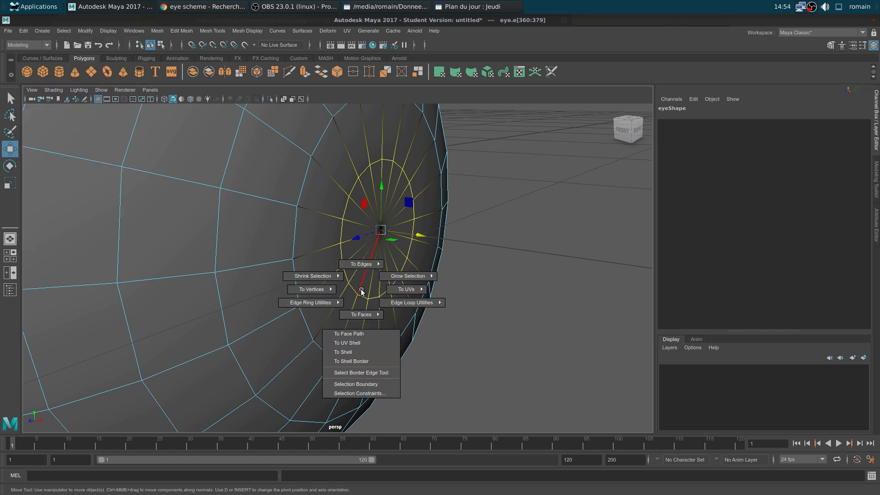
{"action": "right_click", "coordinate": [361, 290], "text": "ctrl"}
{"action": "mouse_move", "coordinate": [320, 289]}
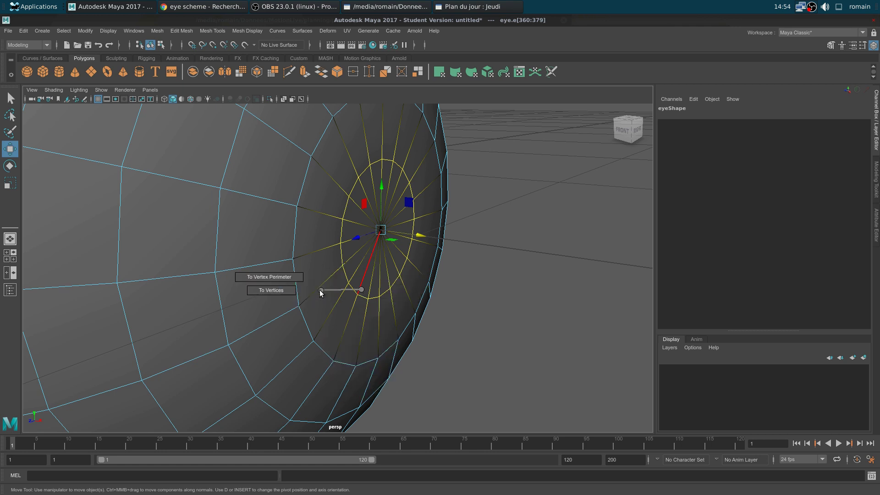
{"action": "left_click", "coordinate": [287, 293]}
- Select vertices at the eye's front pole, adjust their position slightly and clear the selection
{"action": "left_click_drag", "start_coordinate": [498, 326], "coordinate": [391, 248], "text": "alt"}
{"action": "left_click", "coordinate": [383, 232]}
{"action": "key", "text": "q"}
{"action": "left_click_drag", "start_coordinate": [385, 236], "coordinate": [319, 346], "text": "alt"}
{"action": "key", "text": "w"}
{"action": "left_click_drag", "start_coordinate": [271, 230], "coordinate": [399, 291]}
{"action": "left_click_drag", "start_coordinate": [411, 234], "coordinate": [411, 232]}
{"action": "left_click", "coordinate": [440, 291]}
- Select the innermost vertex ring around the eye's front pole and scale it outward
{"action": "left_click_drag", "start_coordinate": [440, 290], "coordinate": [369, 346], "text": "alt"}
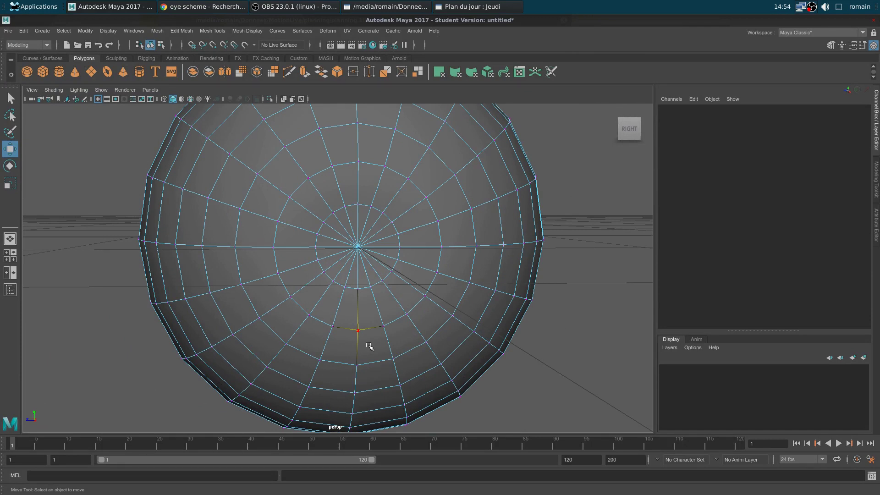
{"action": "left_click", "coordinate": [334, 281]}
{"action": "double_click", "coordinate": [344, 285], "text": "shift"}
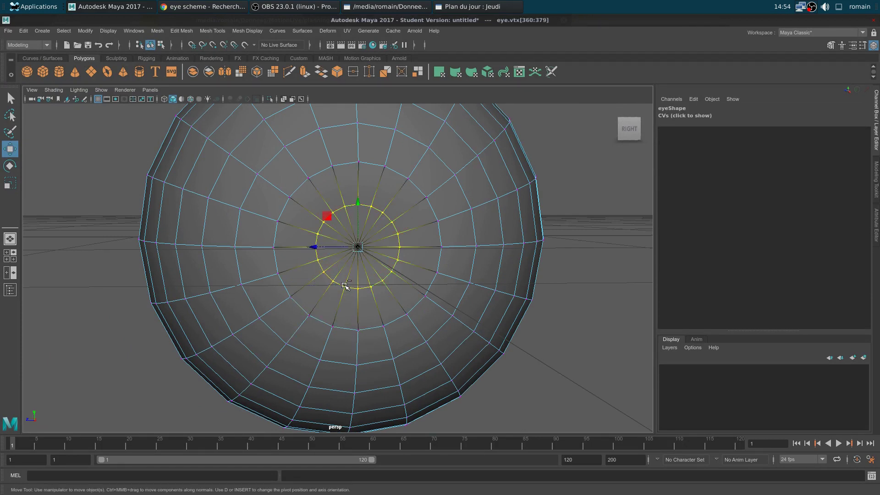
{"action": "key", "text": "r"}
{"action": "left_click_drag", "start_coordinate": [311, 204], "coordinate": [469, 359]}
- Select the second vertex ring from the eye's front pole and enlarge it slightly
{"action": "left_click", "coordinate": [363, 327]}
{"action": "left_click", "coordinate": [385, 321], "text": "shift"}
{"action": "double_click", "coordinate": [385, 321], "text": "shift"}
{"action": "middle_click_drag", "start_coordinate": [469, 359], "coordinate": [456, 362]}
- Shift the second vertex ring about 0.007 cm along X and deselect it
{"action": "left_click_drag", "start_coordinate": [456, 361], "coordinate": [499, 320], "text": "alt"}
{"action": "key", "text": "w"}
{"action": "left_click_drag", "start_coordinate": [403, 247], "coordinate": [399, 246]}
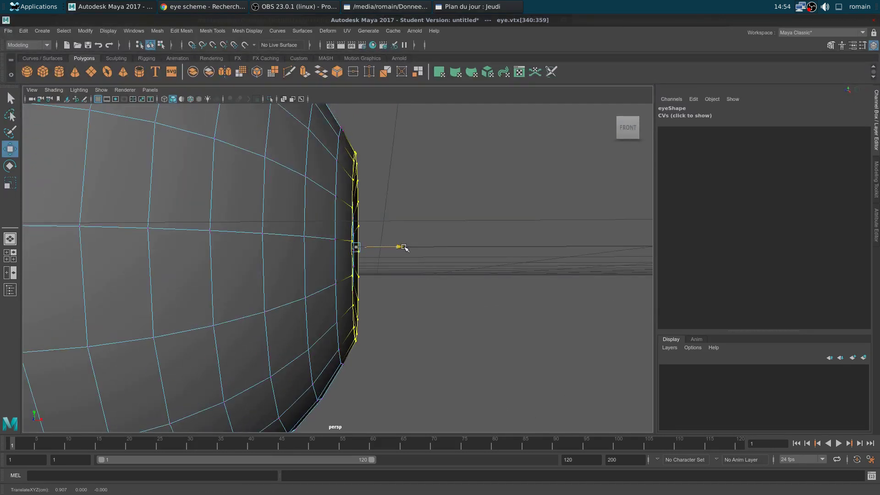
{"action": "left_click", "coordinate": [445, 308]}
- Select the innermost vertex ring around the eye's front pole and undo its trial inward move along X
{"action": "left_click_drag", "start_coordinate": [445, 308], "coordinate": [363, 327], "text": "alt"}
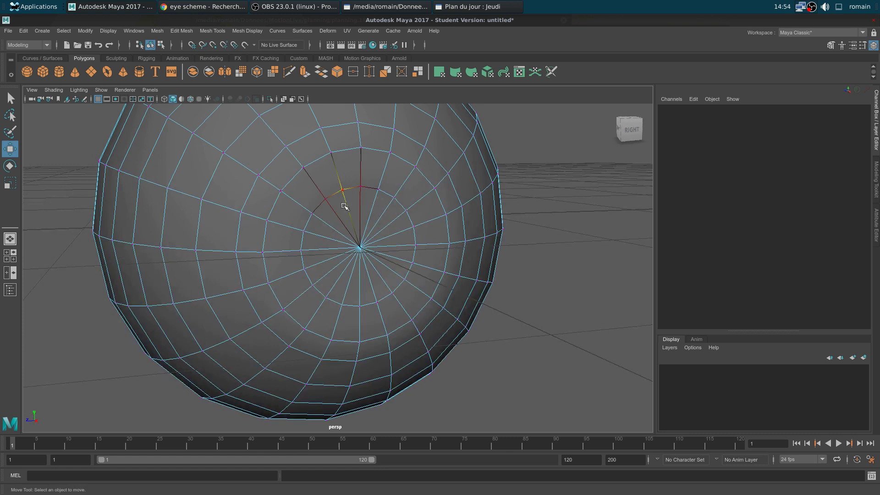
{"action": "left_click", "coordinate": [344, 192]}
{"action": "double_click", "coordinate": [361, 189], "text": "shift"}
{"action": "left_click_drag", "start_coordinate": [397, 296], "coordinate": [363, 251], "text": "alt"}
{"action": "left_click", "coordinate": [494, 295]}
{"action": "key", "text": "ctrl+z"}
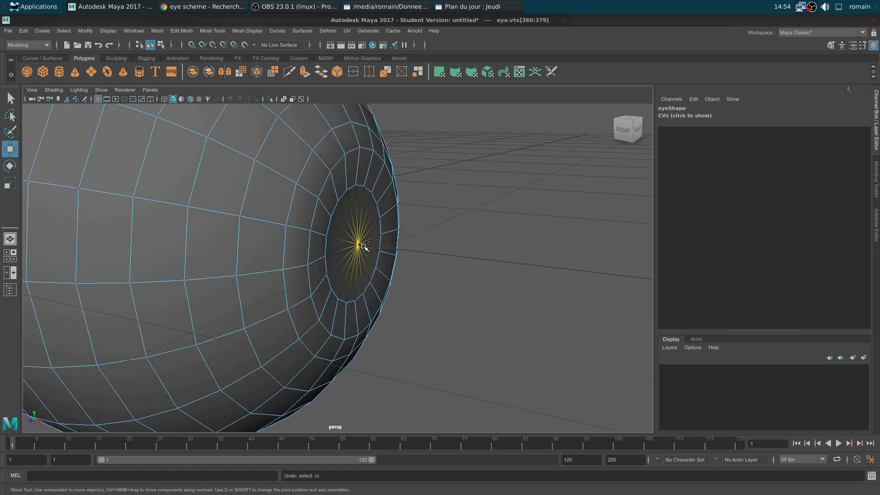
{"action": "key", "text": "ctrl+z"}
- Add the pole vertex to the selected innermost ring and push both slightly inward along X
{"action": "key", "text": "q"}
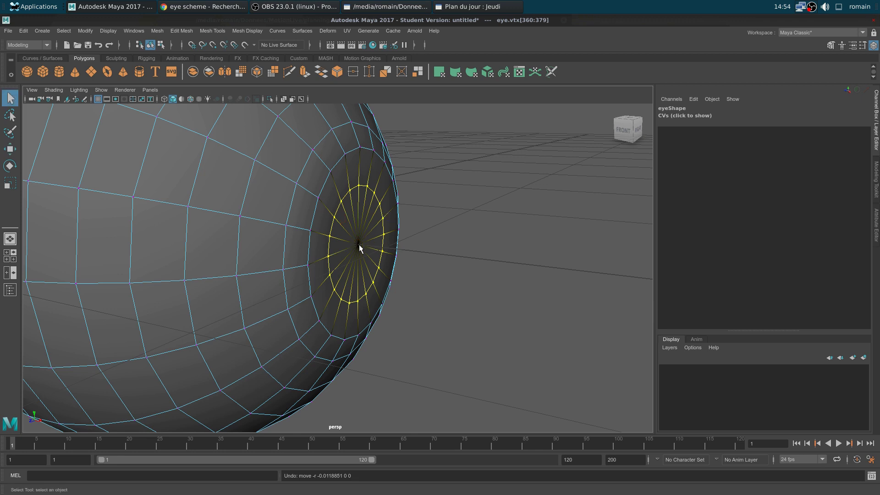
{"action": "left_click", "coordinate": [359, 246], "text": "shift"}
{"action": "key", "text": "w"}
{"action": "left_click_drag", "start_coordinate": [448, 314], "coordinate": [468, 306], "text": "alt"}
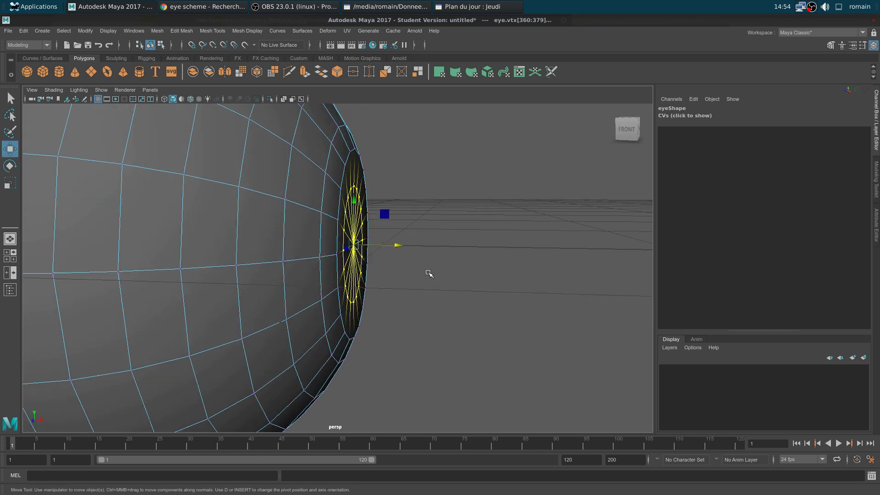
{"action": "left_click", "coordinate": [390, 244]}
{"action": "left_click_drag", "start_coordinate": [405, 353], "coordinate": [374, 291], "text": "alt"}
- Select the innermost vertex ring around the front pole, followed by the second ring on its own
{"action": "left_click", "coordinate": [375, 306]}
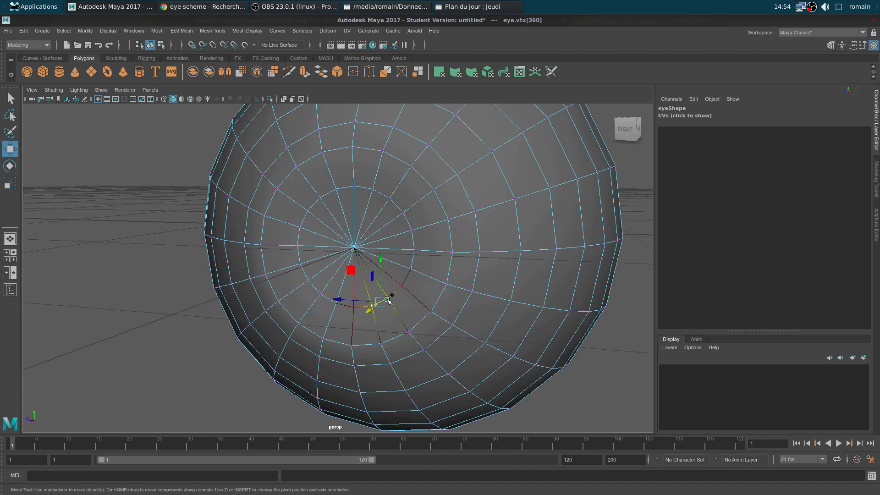
{"action": "double_click", "coordinate": [388, 300]}
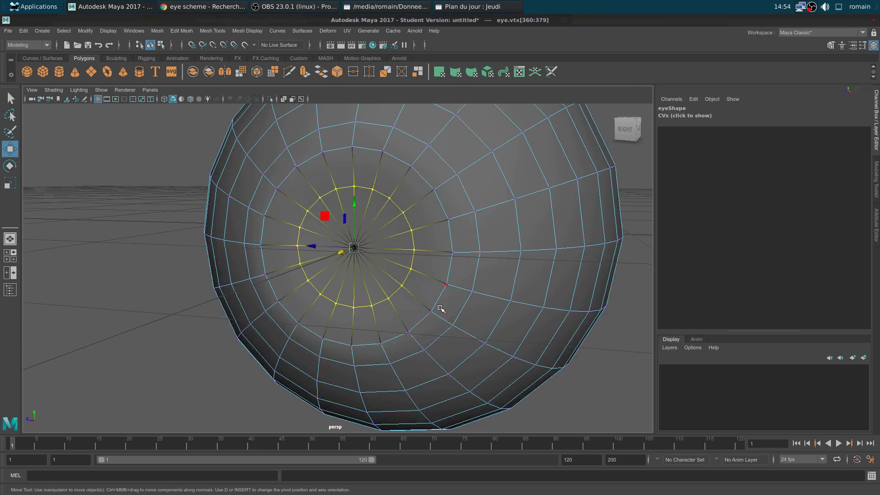
{"action": "left_click", "coordinate": [447, 285]}
{"action": "double_click", "coordinate": [446, 285]}
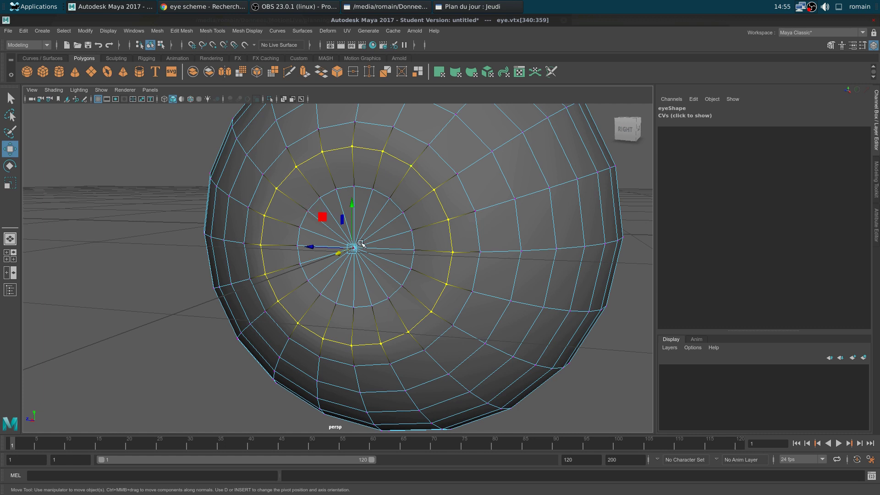
- Return the eye mesh to object mode and deselect it
{"action": "scroll", "coordinate": [362, 244], "scroll_direction": "down", "scroll_amount": 5}
{"action": "left_click_drag", "start_coordinate": [284, 309], "coordinate": [320, 275], "text": "alt"}
{"action": "key", "text": "F8"}
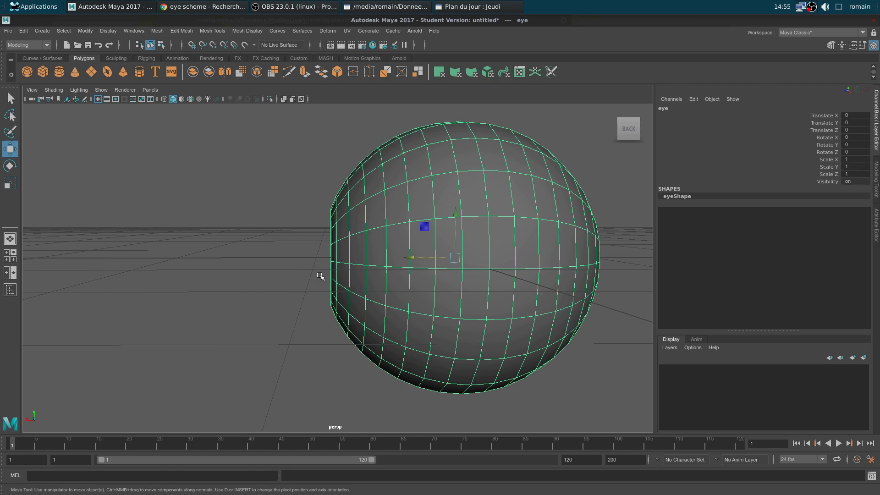
{"action": "left_click_drag", "start_coordinate": [322, 279], "coordinate": [261, 273], "text": "alt"}
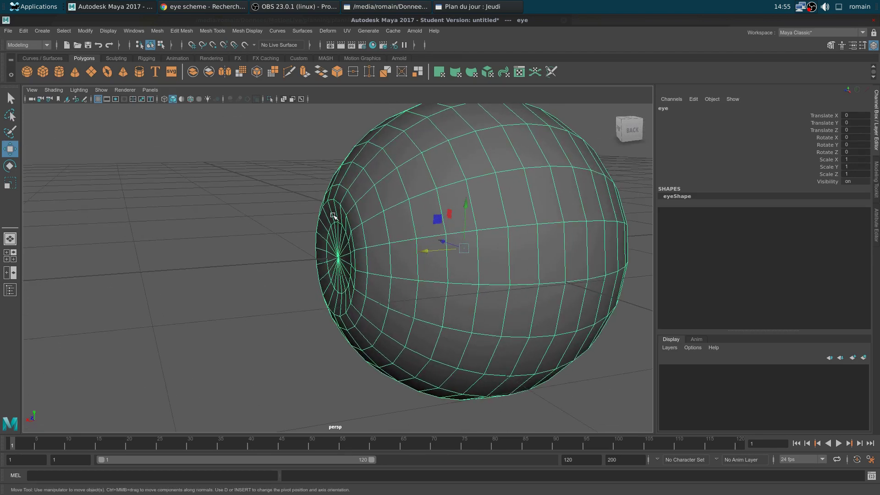
{"action": "key", "text": "alt+h"}
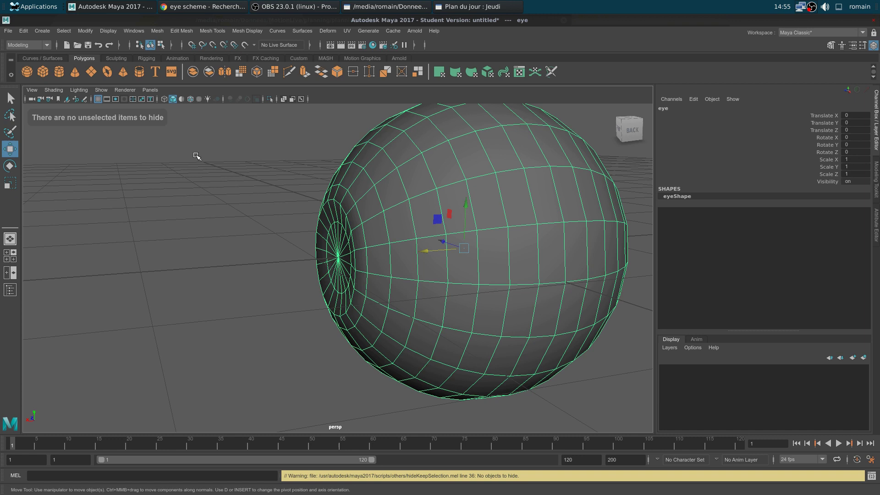
{"action": "left_click", "coordinate": [98, 128]}
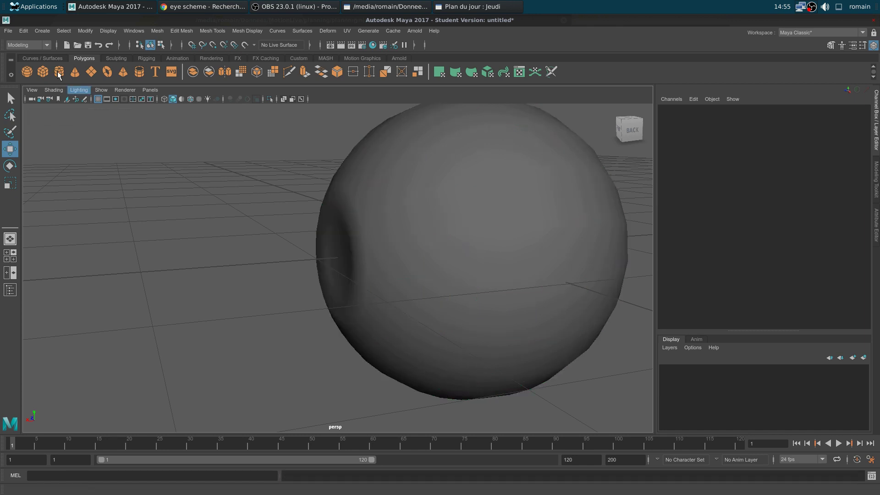
- Open the Outliner and unhide the cornee mesh
{"action": "left_click", "coordinate": [134, 30]}
{"action": "left_click", "coordinate": [146, 108]}
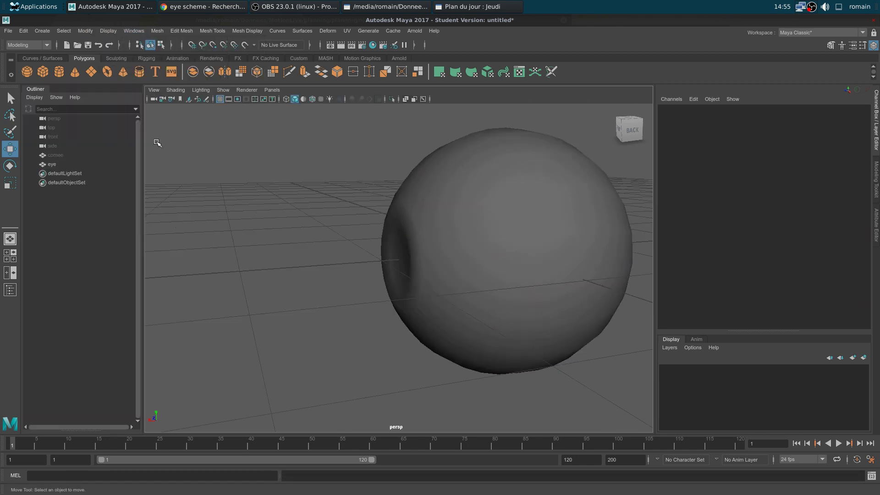
{"action": "left_click", "coordinate": [69, 154]}
{"action": "key", "text": "shift+h"}
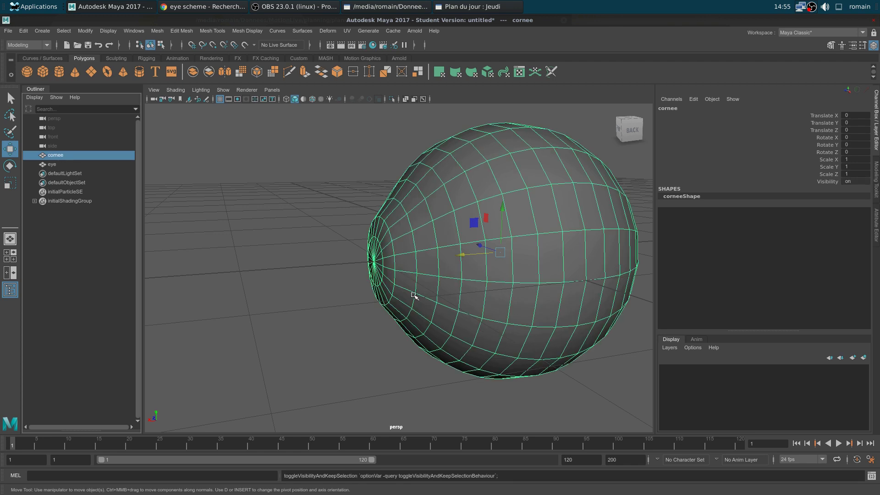
- Compare the front profiles of the cornee and eye meshes in wireframe, selecting each in turn
{"action": "left_click", "coordinate": [305, 291]}
{"action": "left_click_drag", "start_coordinate": [305, 291], "coordinate": [495, 318], "text": "alt"}
{"action": "left_click", "coordinate": [391, 269]}
{"action": "key", "text": "4"}
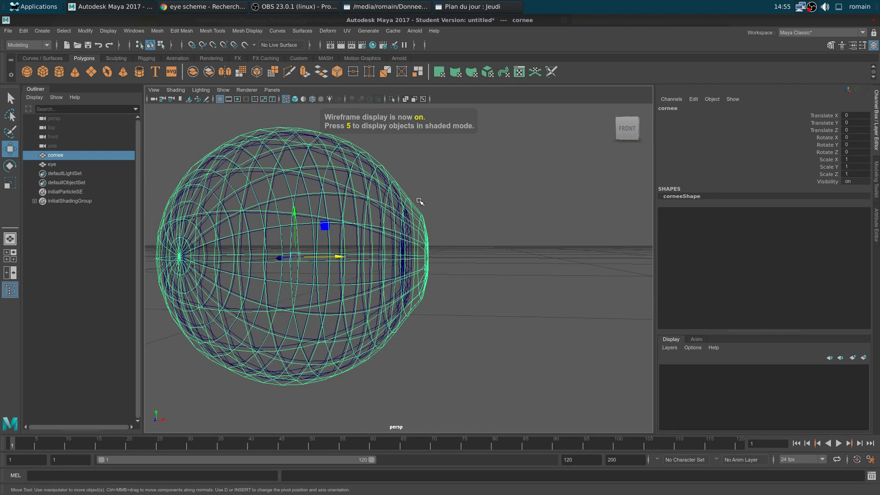
{"action": "left_click_drag", "start_coordinate": [436, 289], "coordinate": [410, 317], "text": "alt"}
{"action": "left_click", "coordinate": [401, 246]}
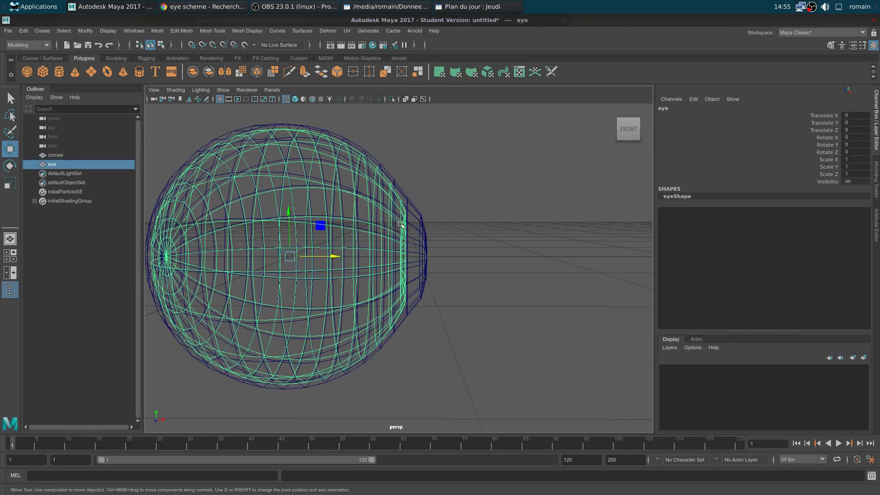
{"action": "left_click", "coordinate": [430, 292]}
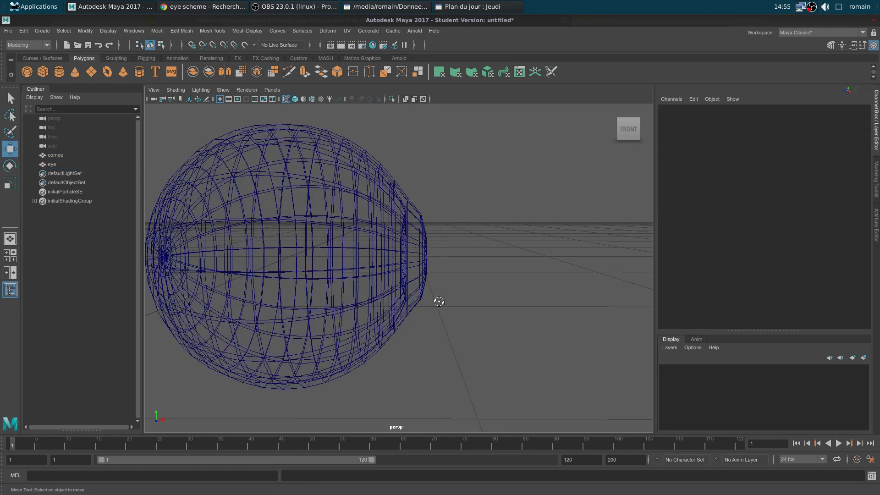
{"action": "left_click_drag", "start_coordinate": [439, 301], "coordinate": [427, 257], "text": "alt"}
{"action": "left_click", "coordinate": [427, 257]}
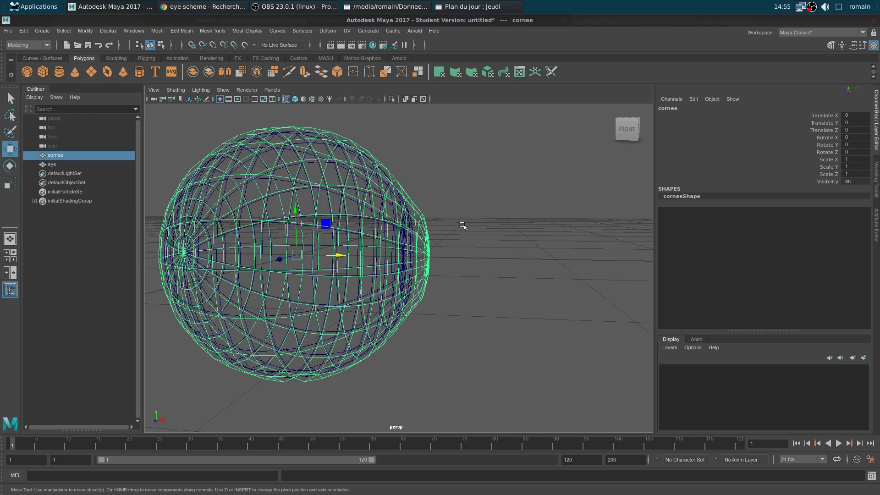
{"action": "left_click", "coordinate": [439, 247]}
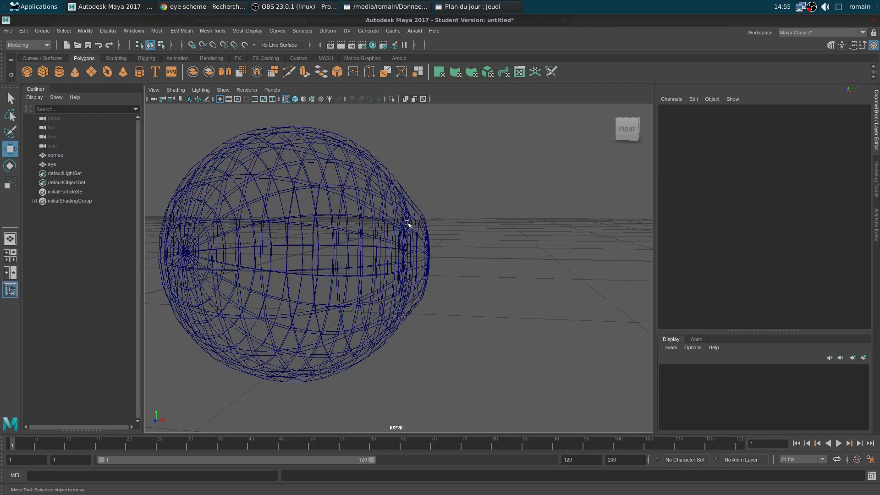
{"action": "left_click", "coordinate": [411, 225]}
{"action": "left_click", "coordinate": [418, 218]}
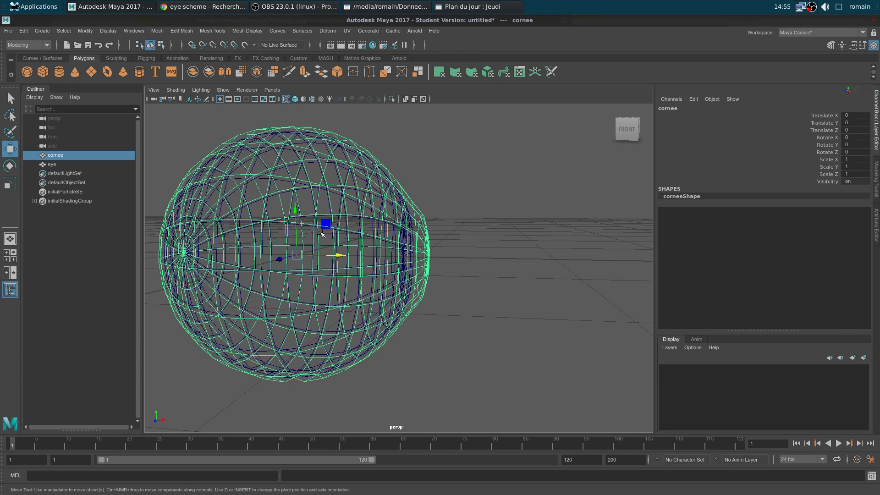
{"action": "left_click", "coordinate": [439, 342]}
{"action": "left_click_drag", "start_coordinate": [439, 341], "coordinate": [419, 291], "text": "alt"}
{"action": "left_click", "coordinate": [401, 246]}
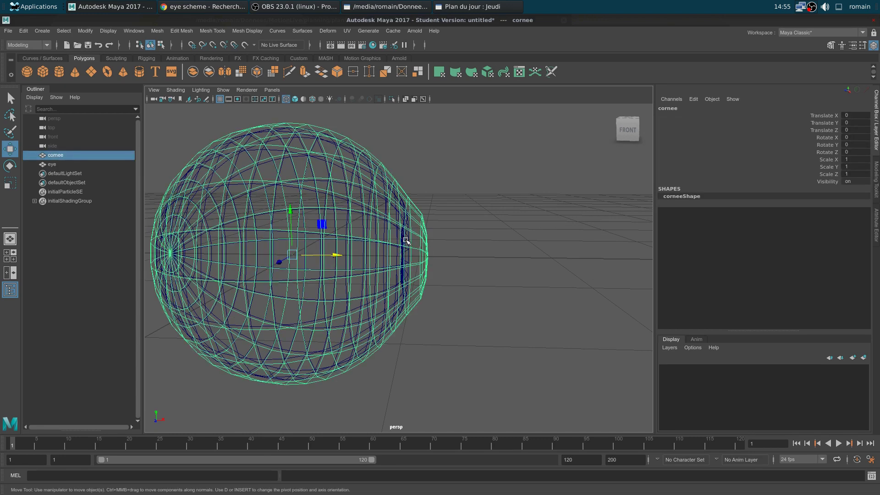
{"action": "left_click", "coordinate": [411, 240]}
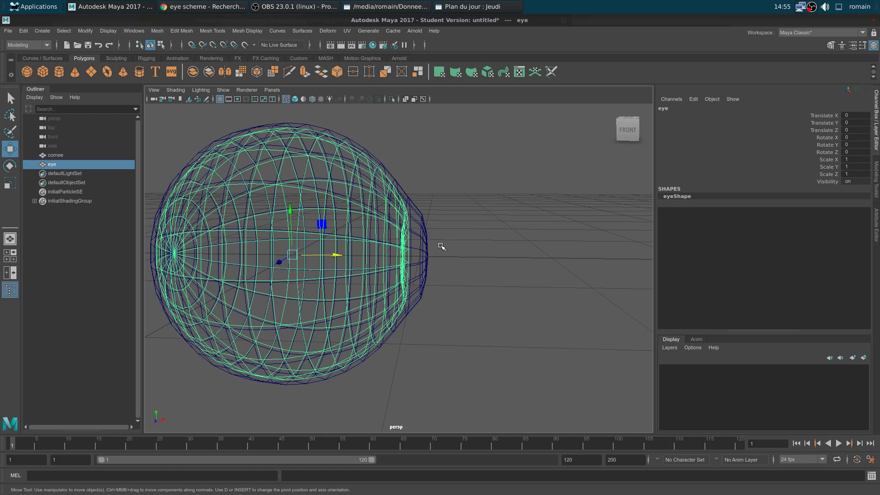
{"action": "left_click_drag", "start_coordinate": [427, 254], "coordinate": [394, 269], "text": "alt"}
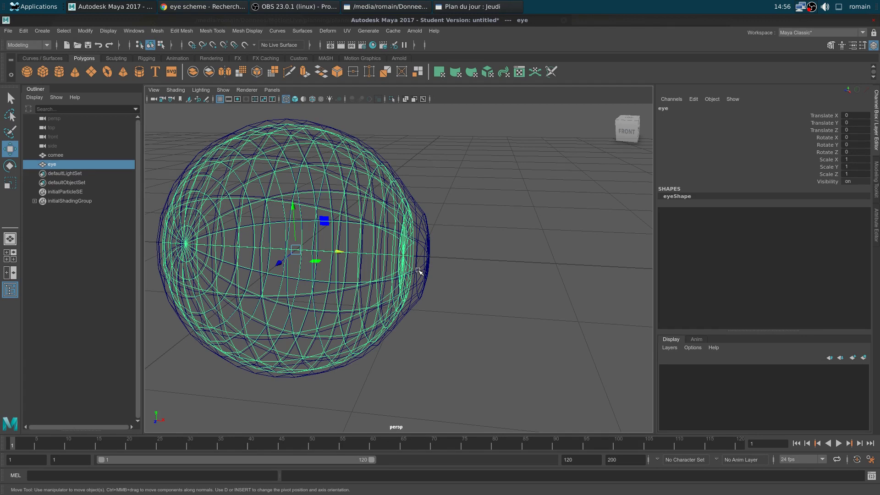
- Switch to the browser to examine the human eye structure diagram, and return to Maya
{"action": "key", "text": "alt+Tab"}
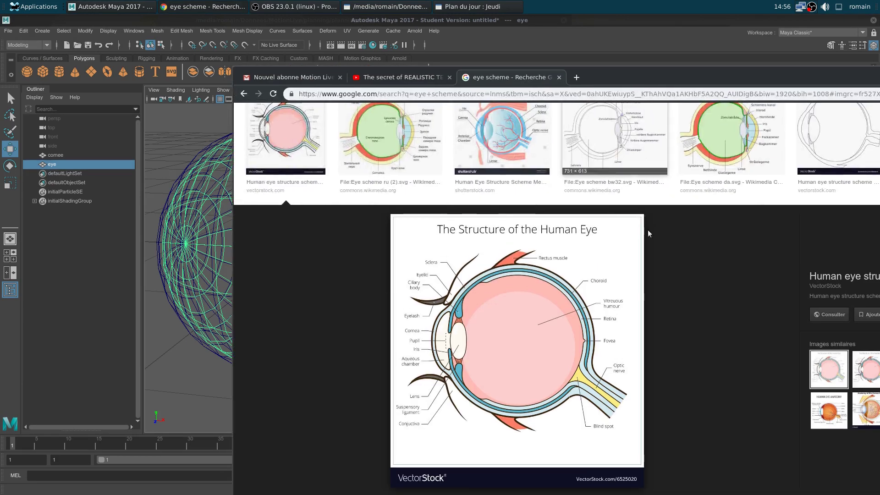
{"action": "left_click_drag", "start_coordinate": [600, 76], "coordinate": [604, 76]}
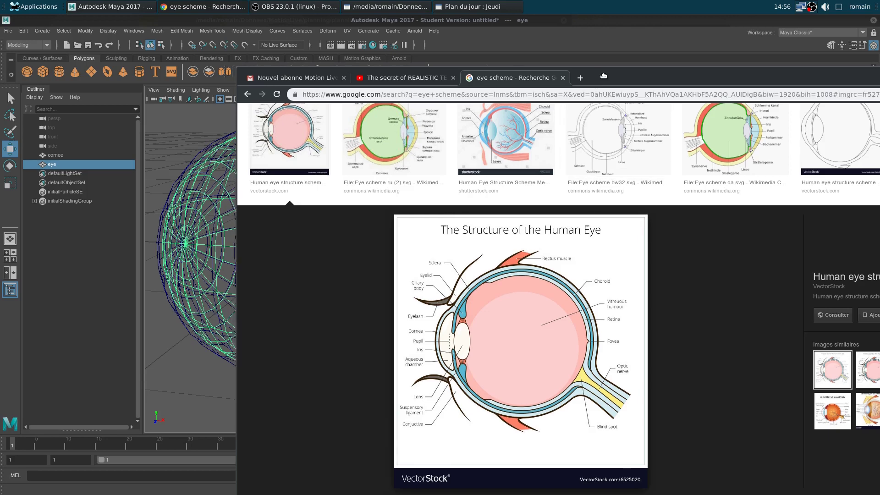
{"action": "key", "text": "alt+Tab"}
- Deselect the eye mesh and restore shaded display in the perspective view
{"action": "mouse_move", "coordinate": [550, 236]}
{"action": "left_mouse_down", "text": "alt"}
{"action": "mouse_move", "coordinate": [430, 338]}
{"action": "mouse_move", "coordinate": [350, 342]}
{"action": "mouse_move", "coordinate": [387, 348]}
{"action": "mouse_move", "coordinate": [304, 367]}
{"action": "mouse_move", "coordinate": [305, 329]}
{"action": "mouse_move", "coordinate": [334, 304]}
{"action": "mouse_move", "coordinate": [362, 335]}
{"action": "mouse_move", "coordinate": [448, 335]}
{"action": "mouse_move", "coordinate": [454, 358]}
{"action": "mouse_move", "coordinate": [436, 397]}
{"action": "mouse_move", "coordinate": [447, 344]}
{"action": "mouse_move", "coordinate": [426, 334]}
{"action": "mouse_move", "coordinate": [493, 324]}
{"action": "mouse_move", "coordinate": [473, 339]}
{"action": "mouse_move", "coordinate": [436, 334]}
{"action": "left_mouse_up", "text": "alt"}
{"action": "left_click", "coordinate": [381, 353]}
{"action": "key", "text": "5"}
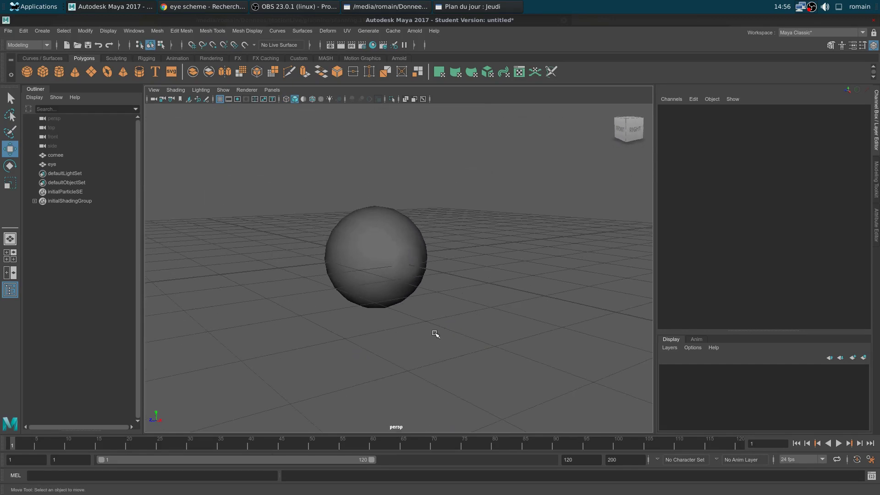
- Delete the cornee and eye meshes and bring the womanModel female character into the scene
{"action": "left_click_drag", "start_coordinate": [467, 205], "coordinate": [310, 321]}
{"action": "key", "text": "Delete"}
{"action": "left_click", "coordinate": [9, 31]}
{"action": "left_click", "coordinate": [28, 122]}
{"action": "left_click", "coordinate": [706, 389]}
{"action": "key", "text": "a"}
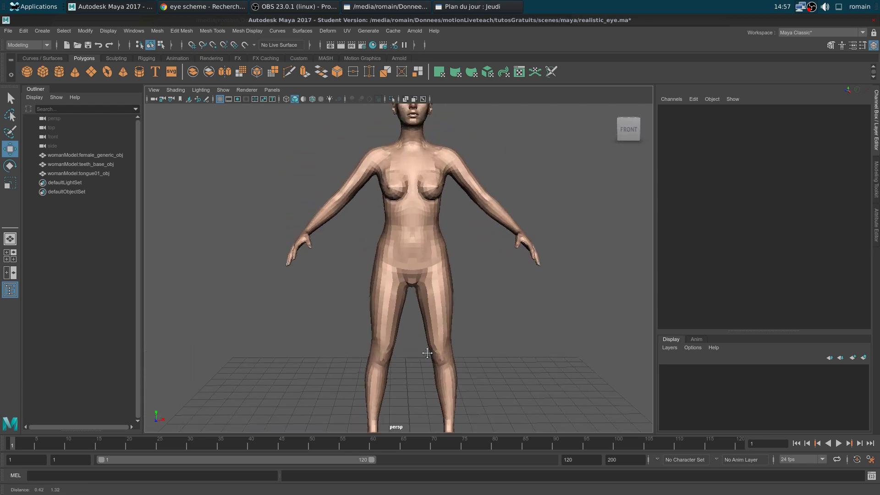
- Switch the female body mesh to face selection and delete every face except those of the head and neck
{"action": "left_click", "coordinate": [411, 293]}
{"action": "right_click_drag", "start_coordinate": [410, 292], "coordinate": [409, 246]}
{"action": "middle_click_drag", "start_coordinate": [426, 290], "coordinate": [449, 372], "text": "alt"}
{"action": "scroll", "coordinate": [449, 371], "scroll_direction": "up", "scroll_amount": 5}
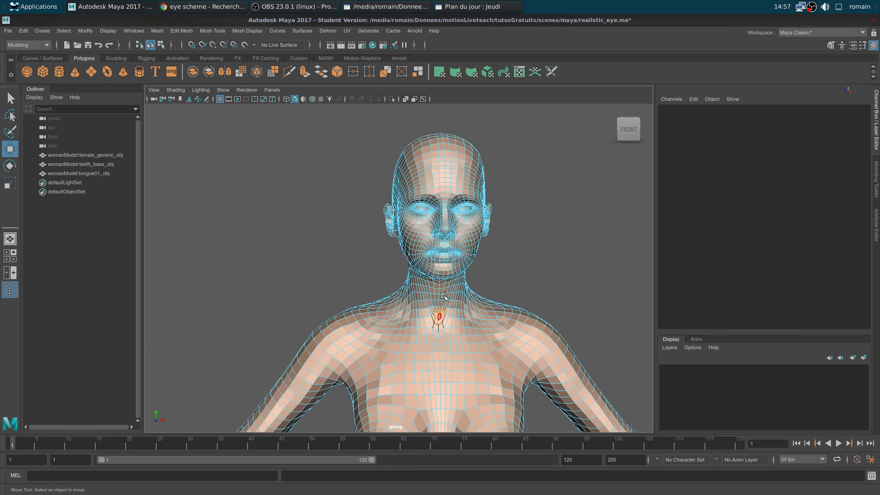
{"action": "left_click", "coordinate": [635, 130]}
{"action": "scroll", "coordinate": [449, 293], "scroll_direction": "up", "scroll_amount": 5}
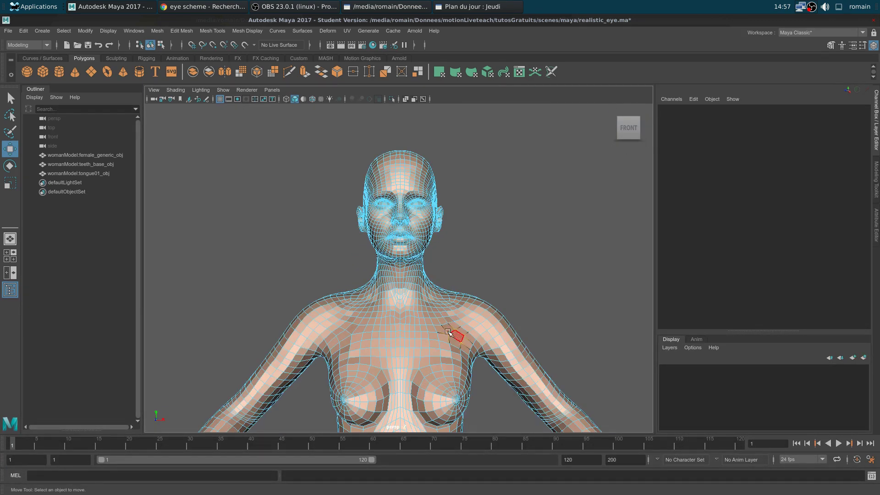
{"action": "key", "text": "4"}
{"action": "mouse_move", "coordinate": [319, 140]}
{"action": "left_mouse_down"}
{"action": "mouse_move", "coordinate": [560, 277]}
{"action": "mouse_move", "coordinate": [475, 247]}
{"action": "mouse_move", "coordinate": [401, 248]}
{"action": "left_mouse_up"}
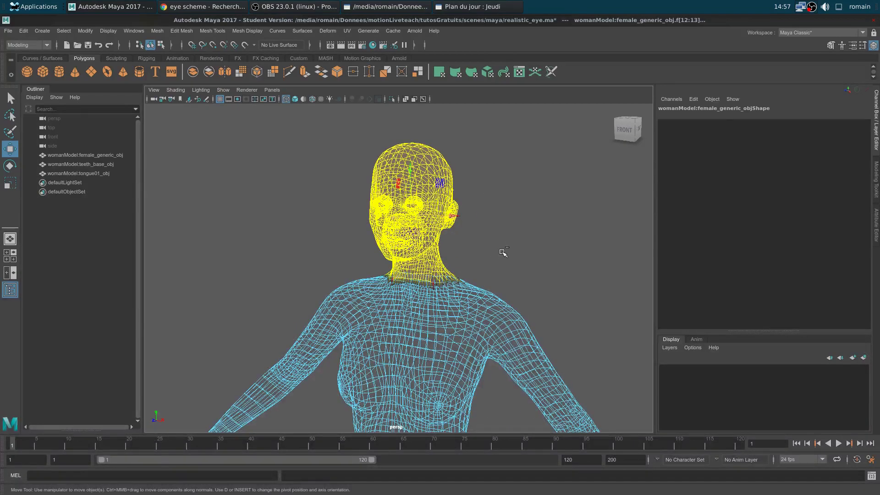
{"action": "key", "text": "ctrl+shift+i"}
{"action": "key", "text": "Delete"}
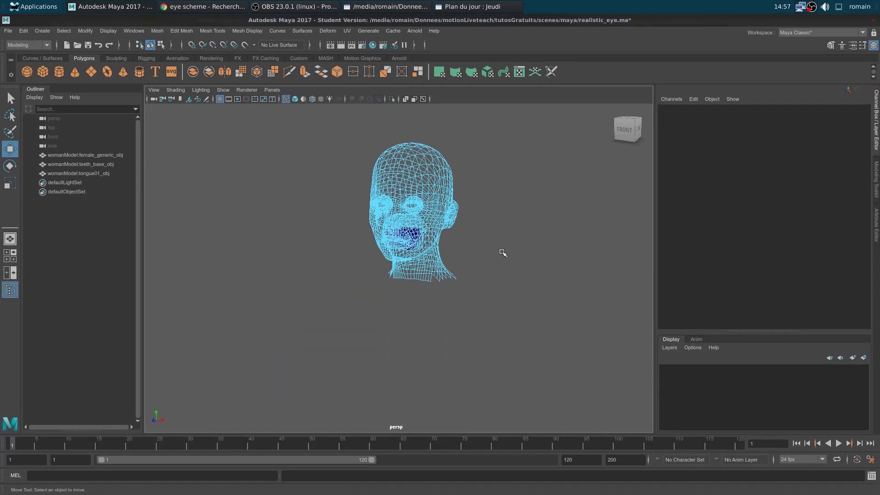
- Return the head mesh to object mode and restore shaded display
{"action": "left_click_drag", "start_coordinate": [504, 266], "coordinate": [432, 266], "text": "alt"}
{"action": "left_click", "coordinate": [417, 298]}
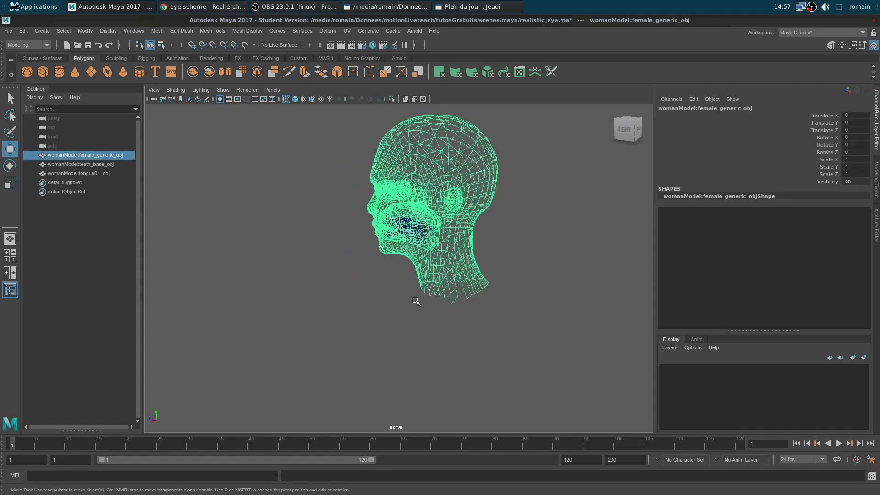
{"action": "scroll", "coordinate": [437, 301], "scroll_direction": "up", "scroll_amount": 5}
{"action": "mouse_move", "coordinate": [437, 300]}
{"action": "left_mouse_down", "text": "alt"}
{"action": "mouse_move", "coordinate": [472, 340]}
{"action": "mouse_move", "coordinate": [434, 308]}
{"action": "mouse_move", "coordinate": [408, 253]}
{"action": "mouse_move", "coordinate": [304, 291]}
{"action": "mouse_move", "coordinate": [427, 268]}
{"action": "mouse_move", "coordinate": [414, 269]}
{"action": "left_mouse_up", "text": "alt"}
{"action": "key", "text": "5"}
- Examine the eyelid, eye corner and eyeball topology of the female head up close
{"action": "scroll", "coordinate": [472, 339], "scroll_direction": "up", "scroll_amount": 5}
{"action": "scroll", "coordinate": [434, 307], "scroll_direction": "up", "scroll_amount": 5}
{"action": "scroll", "coordinate": [430, 308], "scroll_direction": "down", "scroll_amount": 5}
{"action": "middle_click_drag", "start_coordinate": [414, 269], "coordinate": [412, 270], "text": "alt"}
{"action": "scroll", "coordinate": [412, 269], "scroll_direction": "up", "scroll_amount": 5}
{"action": "left_click_drag", "start_coordinate": [412, 270], "coordinate": [403, 281], "text": "alt"}
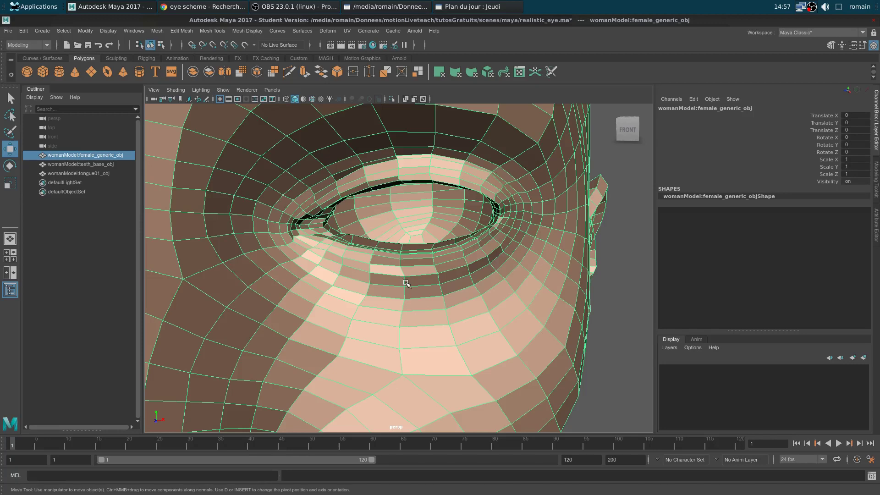
{"action": "scroll", "coordinate": [405, 283], "scroll_direction": "up", "scroll_amount": 5}
{"action": "left_click_drag", "start_coordinate": [436, 298], "coordinate": [381, 268], "text": "alt"}
{"action": "scroll", "coordinate": [380, 270], "scroll_direction": "up", "scroll_amount": 2}
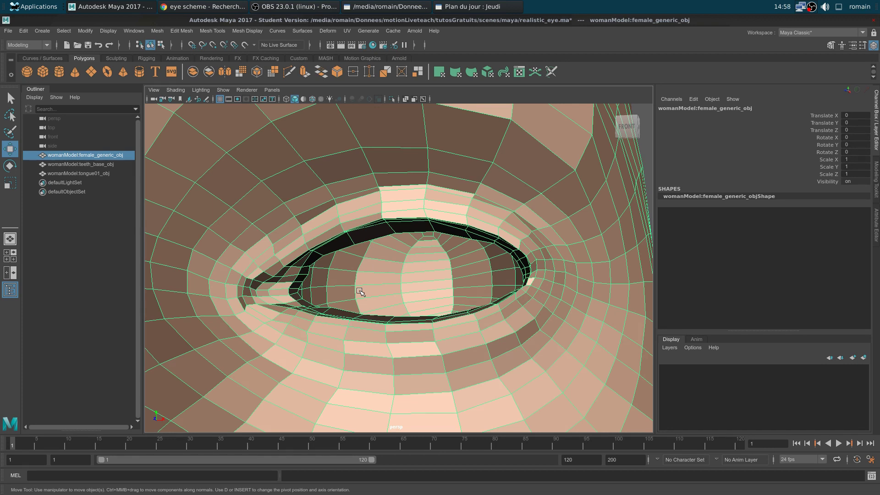
{"action": "left_click_drag", "start_coordinate": [360, 292], "coordinate": [347, 295], "text": "alt"}
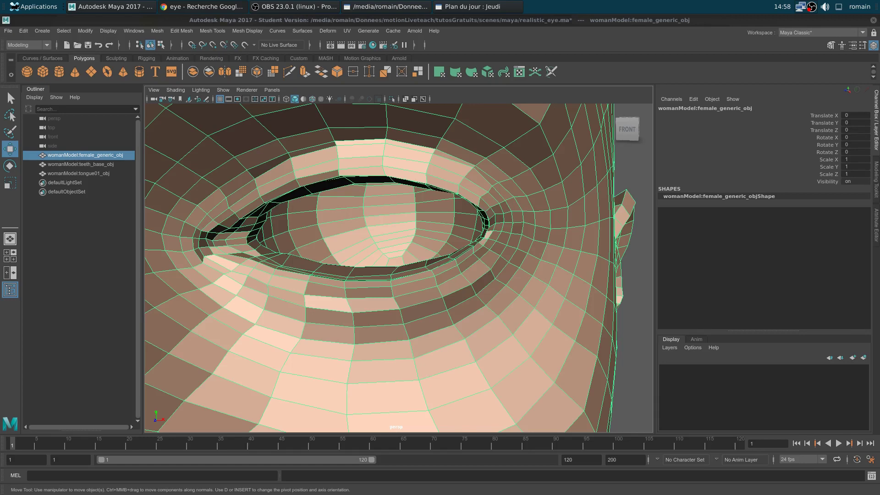
- Switch to the browser and open a close-up human eye photo from the image results
{"action": "key", "text": "alt+Tab"}
{"action": "left_click", "coordinate": [282, 193]}
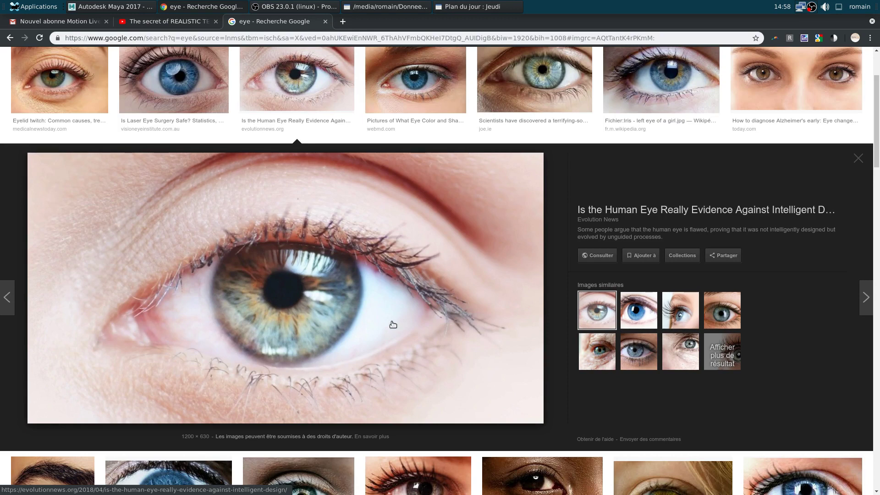
- Find and open a close-up eye photo taken from an oblique angle, with the lower lid's moist rim in view
{"action": "scroll", "coordinate": [298, 229], "scroll_direction": "down", "scroll_amount": 5}
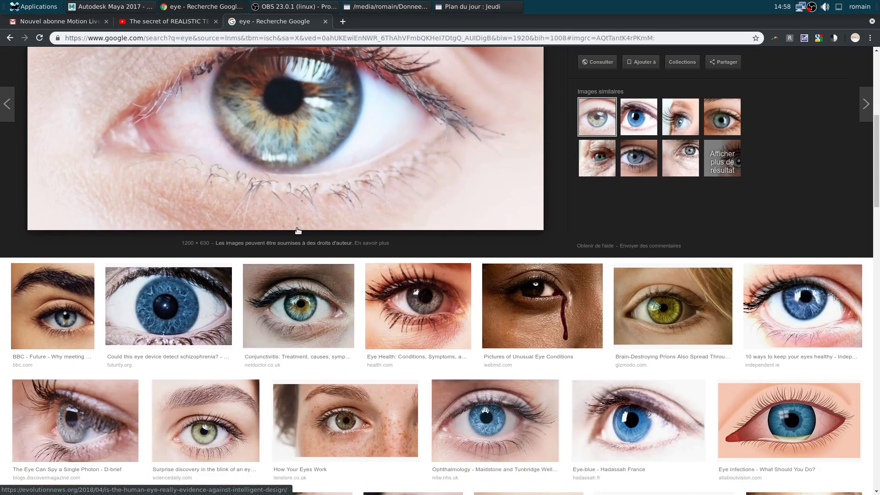
{"action": "scroll", "coordinate": [298, 230], "scroll_direction": "down", "scroll_amount": 2}
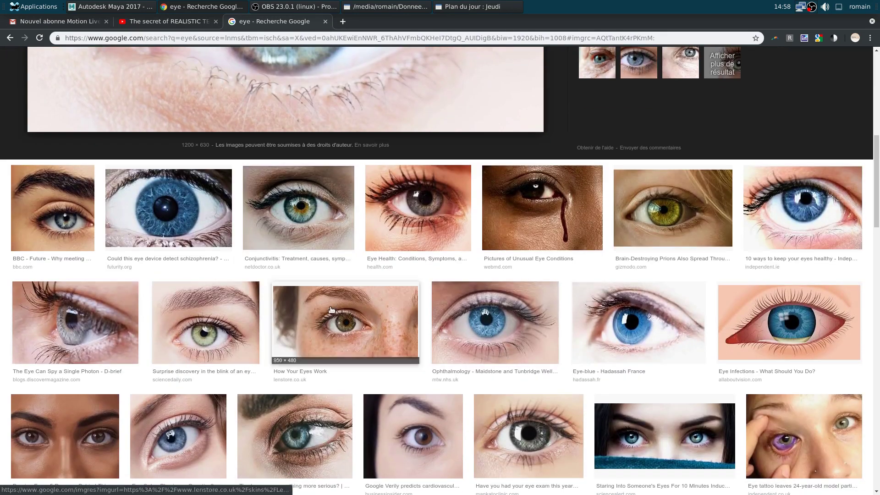
{"action": "left_click", "coordinate": [119, 315]}
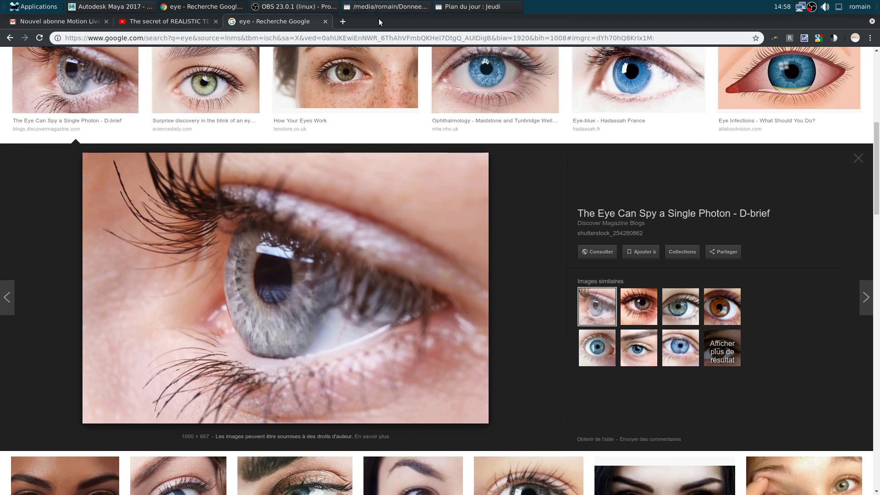
- Switch back to Maya and select the row of faces along the inner rim of the female head's lower eyelid
{"action": "key", "text": "alt+Tab"}
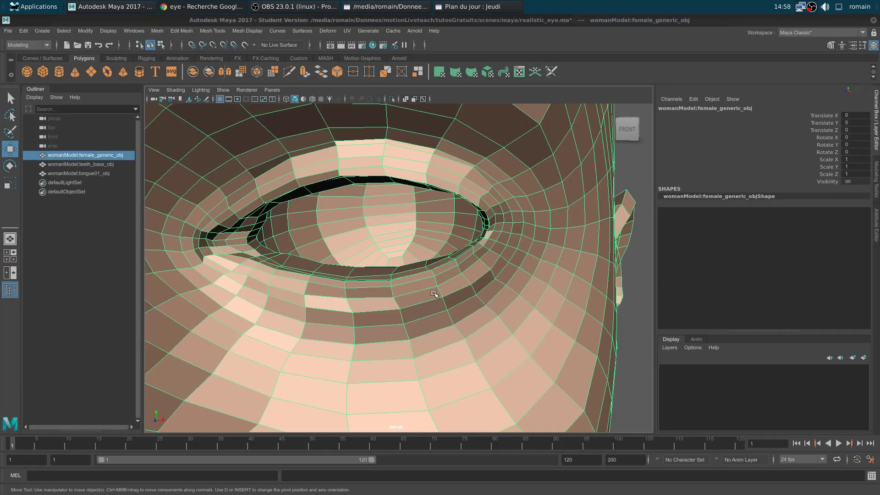
{"action": "scroll", "coordinate": [434, 294], "scroll_direction": "up", "scroll_amount": 5}
{"action": "left_click_drag", "start_coordinate": [387, 300], "coordinate": [573, 305], "text": "alt"}
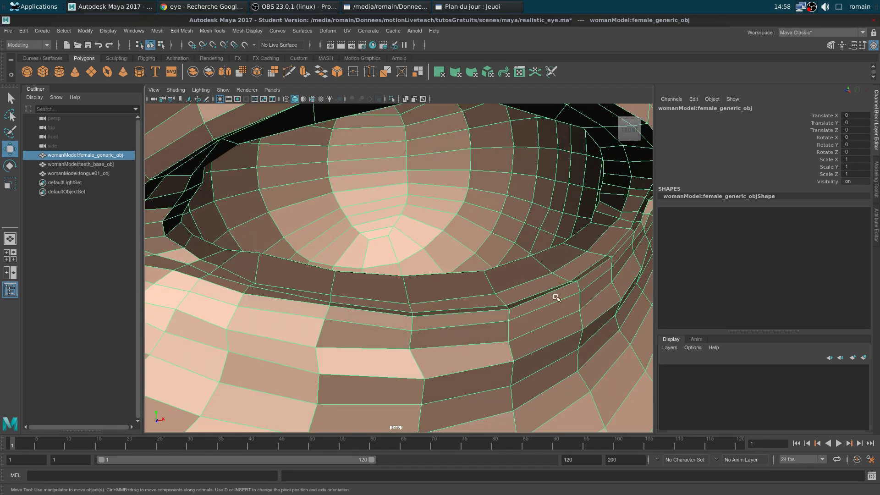
{"action": "left_click_drag", "start_coordinate": [301, 287], "coordinate": [249, 287], "text": "alt"}
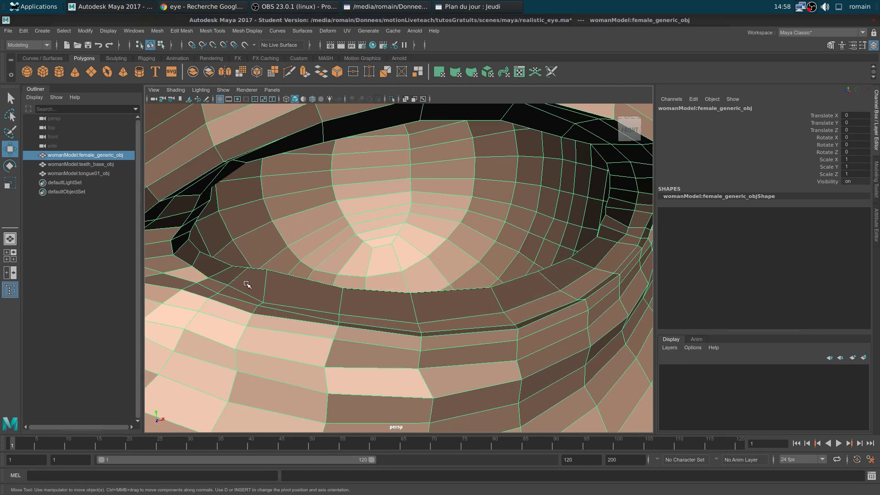
{"action": "right_click_drag", "start_coordinate": [233, 221], "coordinate": [228, 255]}
{"action": "left_click", "coordinate": [209, 265]}
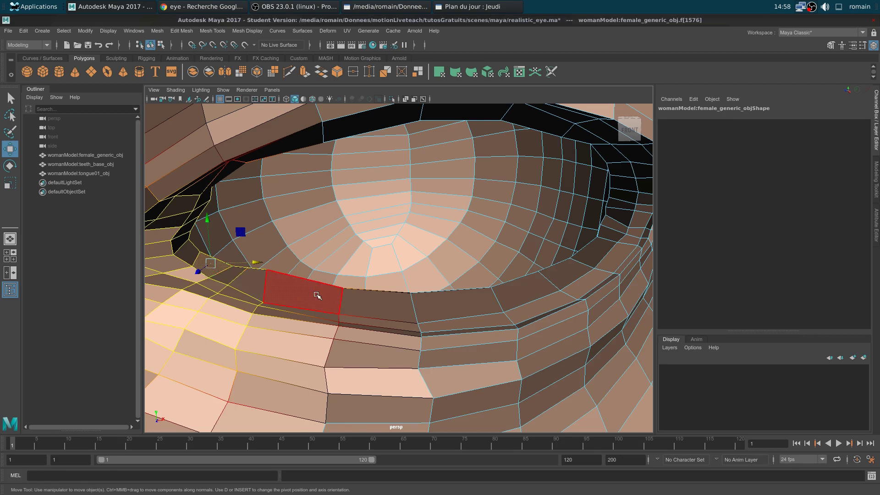
{"action": "double_click", "coordinate": [615, 234]}
{"action": "mouse_move", "coordinate": [542, 289]}
{"action": "left_mouse_down", "text": "alt"}
{"action": "mouse_move", "coordinate": [521, 291]}
{"action": "mouse_move", "coordinate": [543, 315]}
{"action": "mouse_move", "coordinate": [540, 298]}
{"action": "left_mouse_up", "text": "alt"}
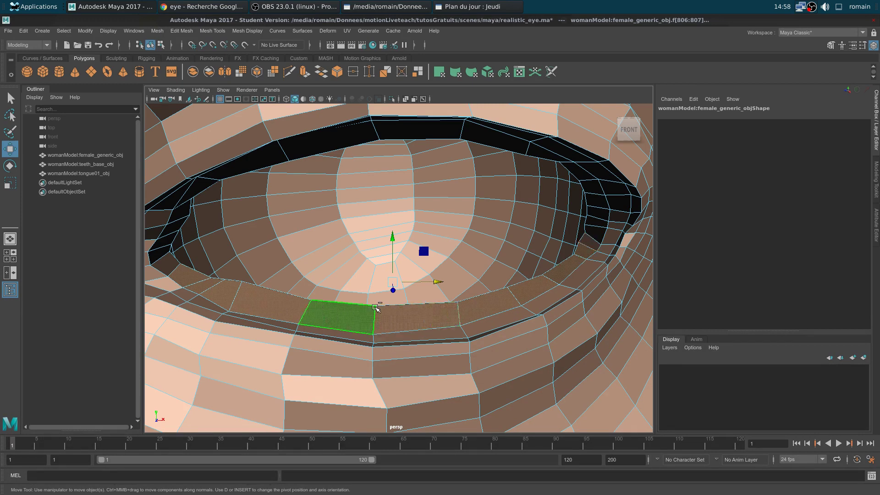
- Duplicate the selected lower-eyelid rim faces as a separate mesh
{"action": "key", "text": "ctrl+d"}
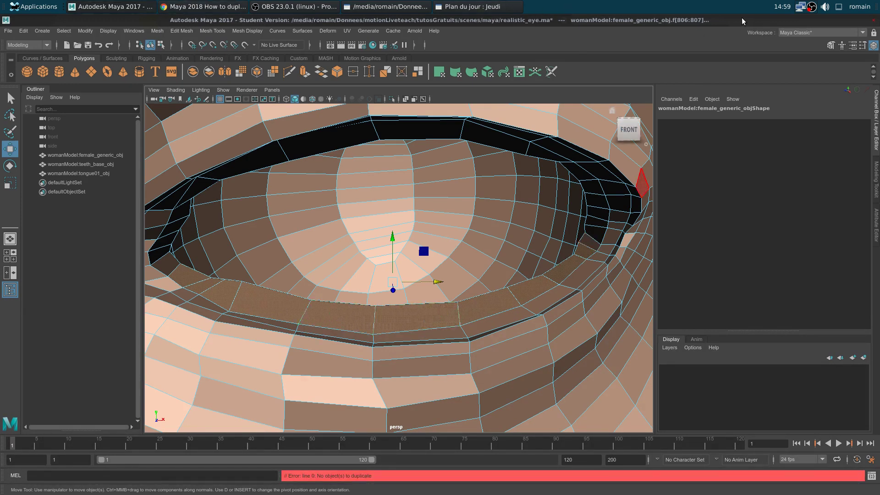
{"action": "right_click_drag", "start_coordinate": [438, 287], "coordinate": [435, 435], "text": "shift"}
{"action": "left_click_drag", "start_coordinate": [402, 342], "coordinate": [390, 337], "text": "alt"}
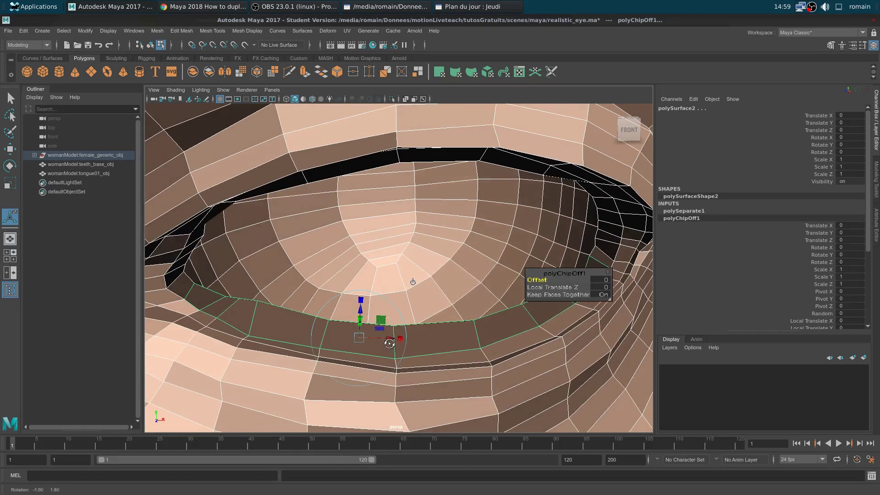
{"action": "key", "text": "w"}
{"action": "scroll", "coordinate": [386, 339], "scroll_direction": "down", "scroll_amount": 5}
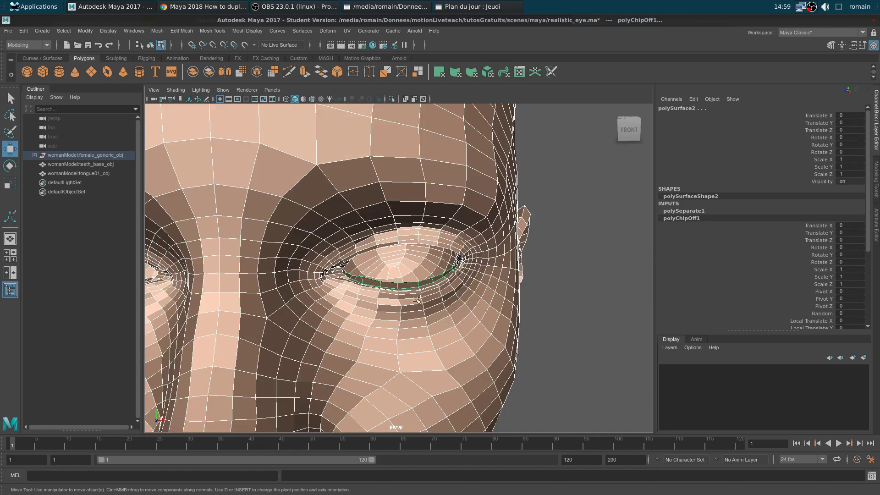
- Expand the womanModel:female_generic_obj group and check which child is the head and which is the duplicated eyelid strip
{"action": "left_click", "coordinate": [405, 285]}
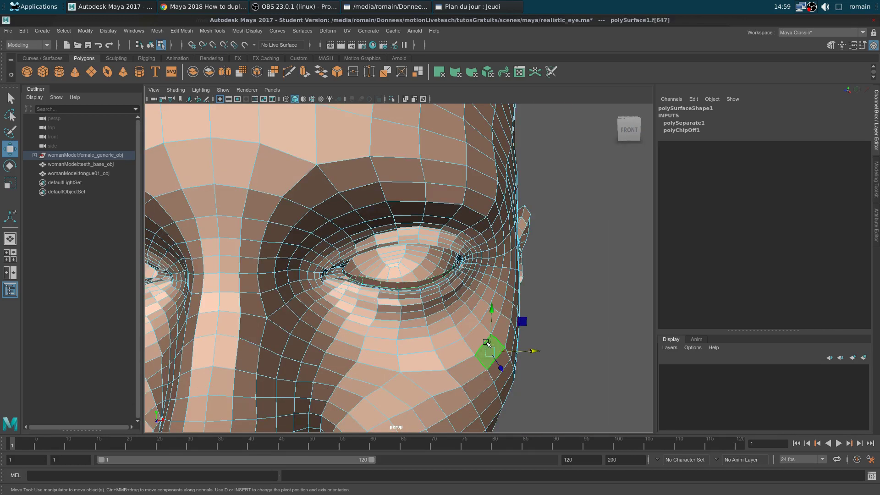
{"action": "left_click", "coordinate": [417, 286]}
{"action": "left_click", "coordinate": [72, 164]}
{"action": "left_click", "coordinate": [73, 173]}
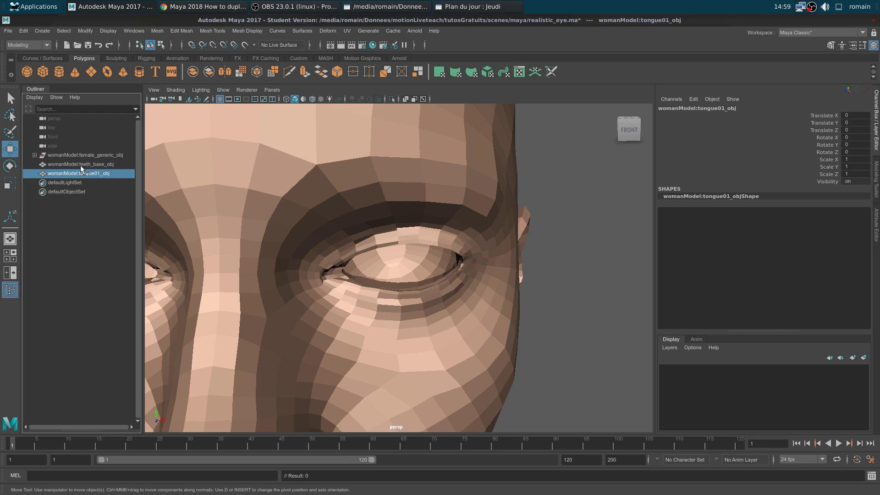
{"action": "left_click", "coordinate": [81, 164]}
{"action": "left_click", "coordinate": [78, 156]}
{"action": "left_click", "coordinate": [35, 155]}
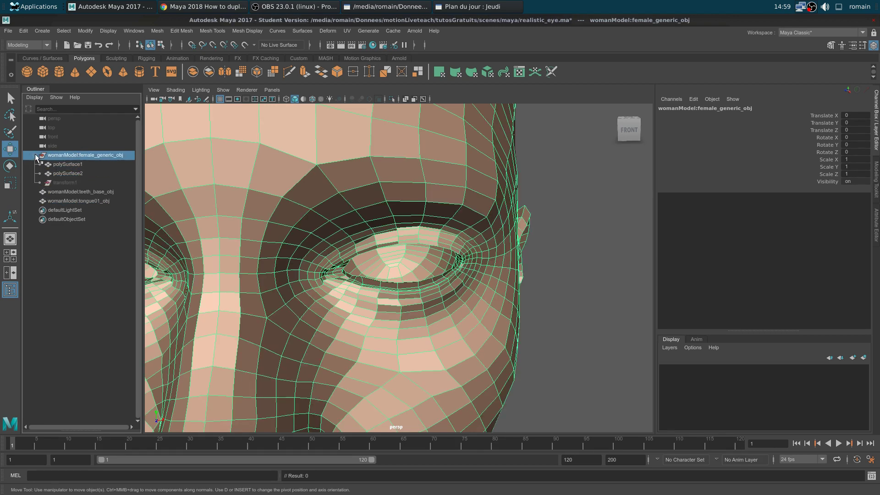
{"action": "left_click", "coordinate": [64, 170]}
{"action": "left_click", "coordinate": [68, 164]}
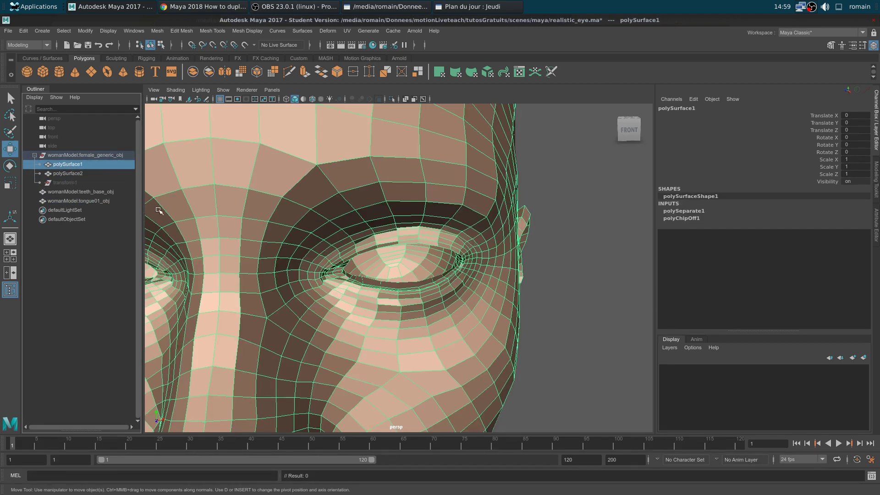
- Select all objects in the scene and delete their construction history
{"action": "key", "text": "f"}
{"action": "left_click", "coordinate": [520, 260]}
{"action": "key", "text": "ctrl+shift+a"}
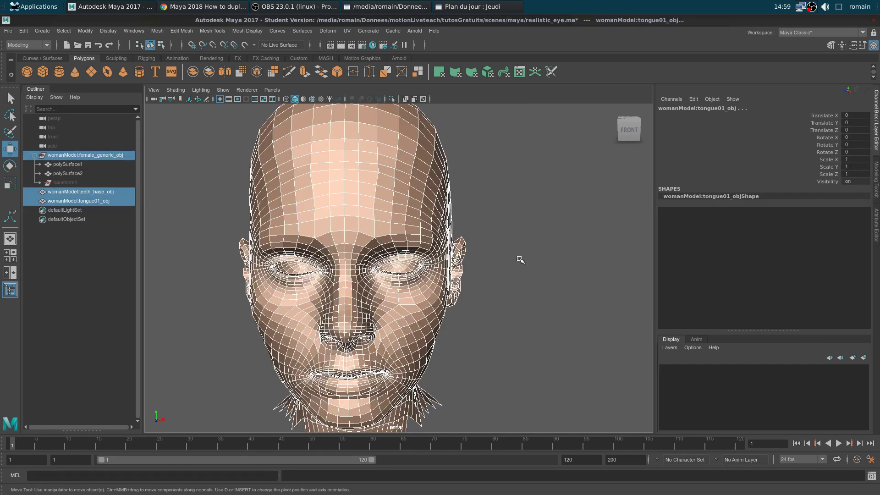
{"action": "key", "text": "alt+shift+d"}
- Try to delete the womanModel:female_generic_obj group and undo the deletion
{"action": "left_click", "coordinate": [78, 261]}
{"action": "left_click", "coordinate": [73, 176]}
{"action": "left_click", "coordinate": [79, 193]}
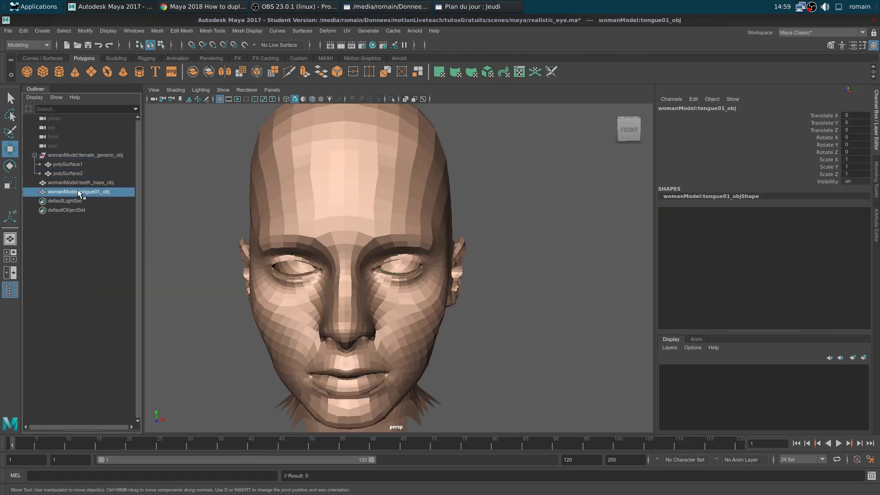
{"action": "left_click", "coordinate": [83, 183]}
{"action": "left_click", "coordinate": [76, 155]}
{"action": "key", "text": "Delete"}
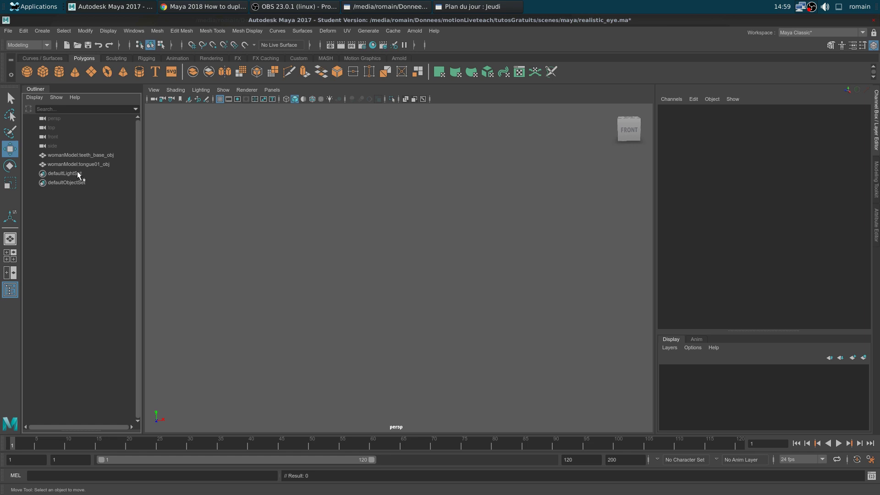
{"action": "key", "text": "ctrl+z"}
- Move polySurface1 and polySurface2 out of the womanModel:female_generic_obj group to the top level of the scene
{"action": "left_click", "coordinate": [77, 173]}
{"action": "left_click", "coordinate": [78, 164]}
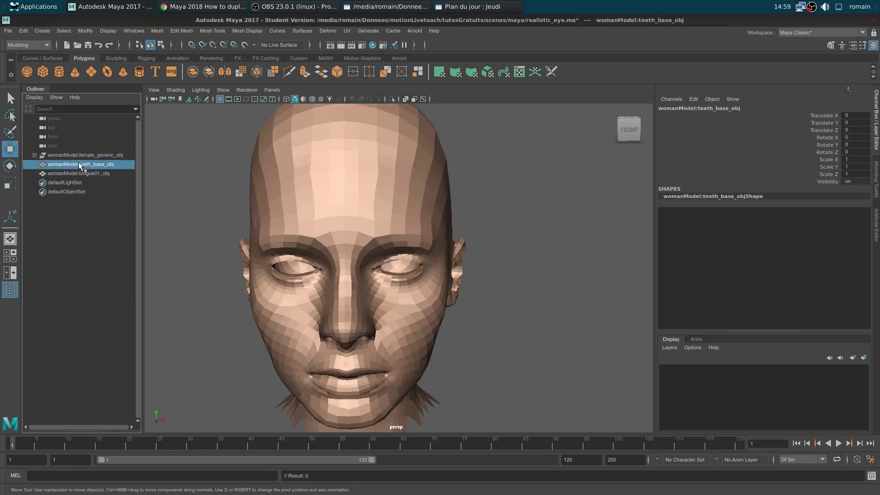
{"action": "left_click", "coordinate": [82, 156]}
{"action": "left_click", "coordinate": [35, 156]}
{"action": "left_click", "coordinate": [67, 164]}
{"action": "left_click", "coordinate": [68, 174], "text": "shift"}
{"action": "middle_click_drag", "start_coordinate": [65, 174], "coordinate": [68, 251]}
- Delete the empty womanModel:female_generic_obj group together with the teeth and tongue meshes
{"action": "left_click", "coordinate": [73, 175]}
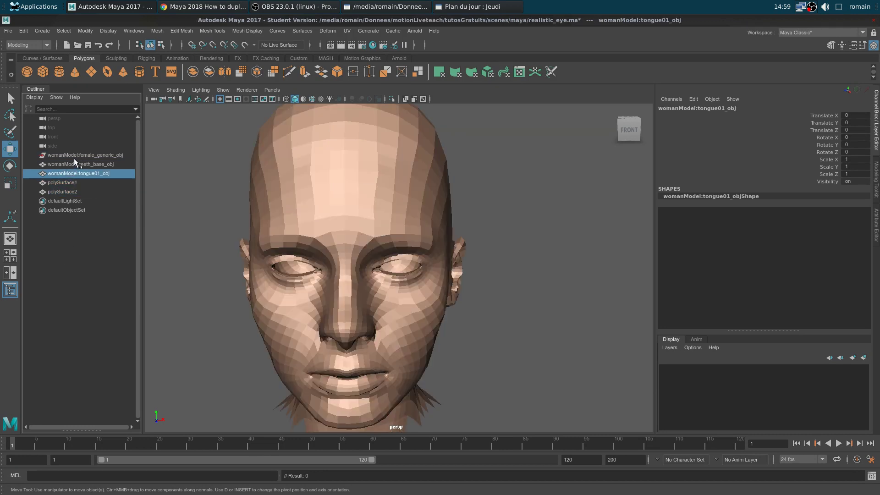
{"action": "left_click", "coordinate": [74, 156], "text": "shift"}
{"action": "key", "text": "Delete"}
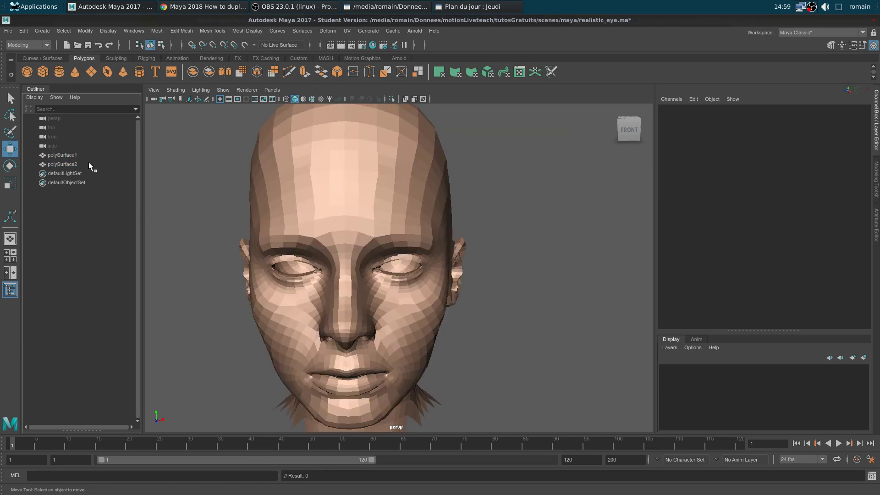
- Identify the duplicated lower-eyelid strip, polySurface2, and rename it waterEye
{"action": "left_click", "coordinate": [89, 165]}
{"action": "left_click", "coordinate": [90, 154]}
{"action": "key", "text": "f"}
{"action": "left_click", "coordinate": [62, 164]}
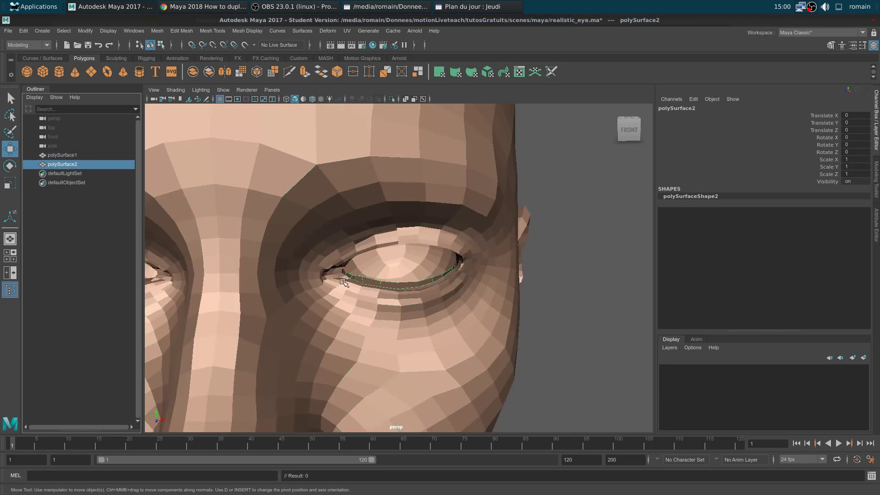
{"action": "key", "text": "f"}
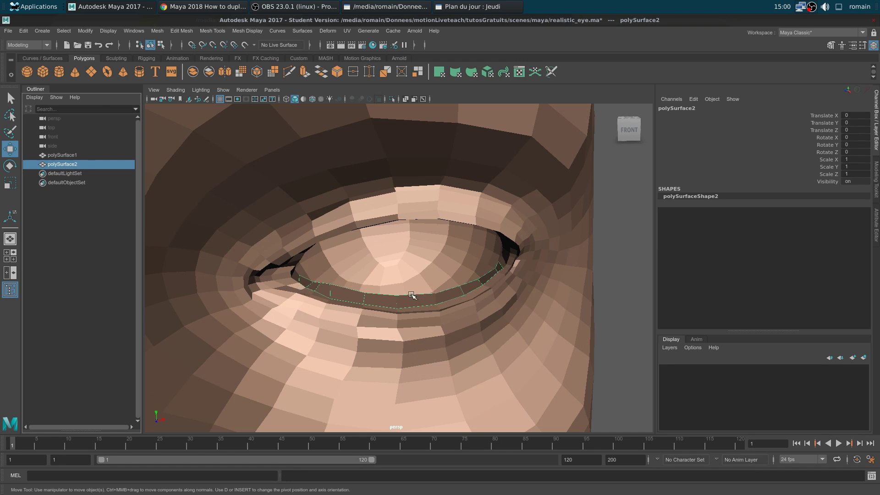
{"action": "double_click", "coordinate": [76, 163]}
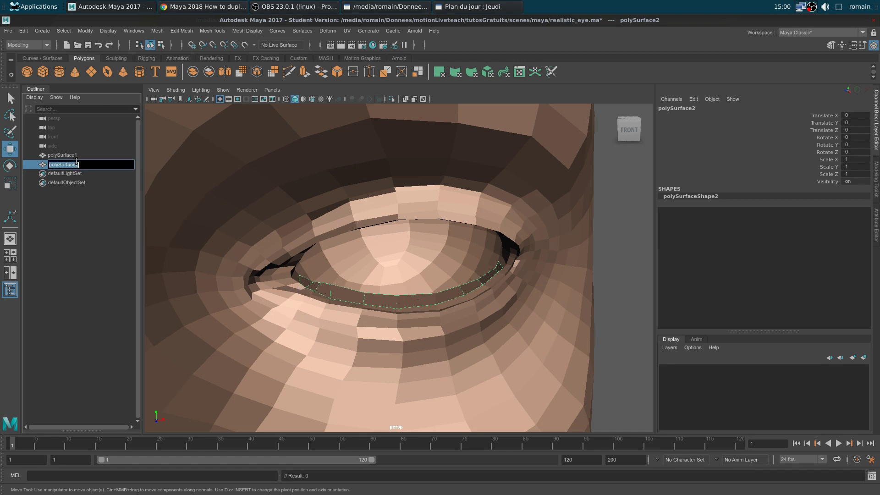
{"action": "type", "text": "waterEye"}
{"action": "key", "text": "Return"}
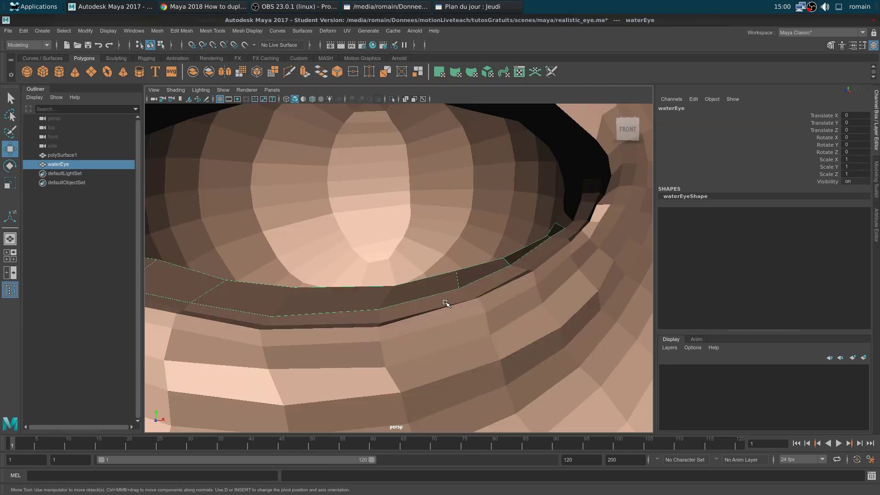
- Extrude the waterEye strip upward with a Local Translate Z of 0.004 and return it to object mode
{"action": "scroll", "coordinate": [412, 319], "scroll_direction": "down", "scroll_amount": 5}
{"action": "left_click_drag", "start_coordinate": [413, 319], "coordinate": [394, 234], "text": "alt"}
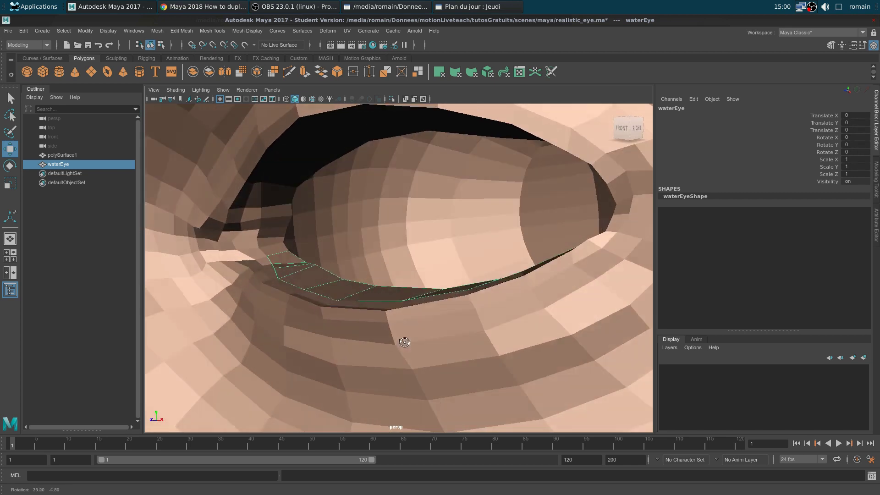
{"action": "key", "text": "ctrl+e"}
{"action": "left_click_drag", "start_coordinate": [339, 266], "coordinate": [337, 255]}
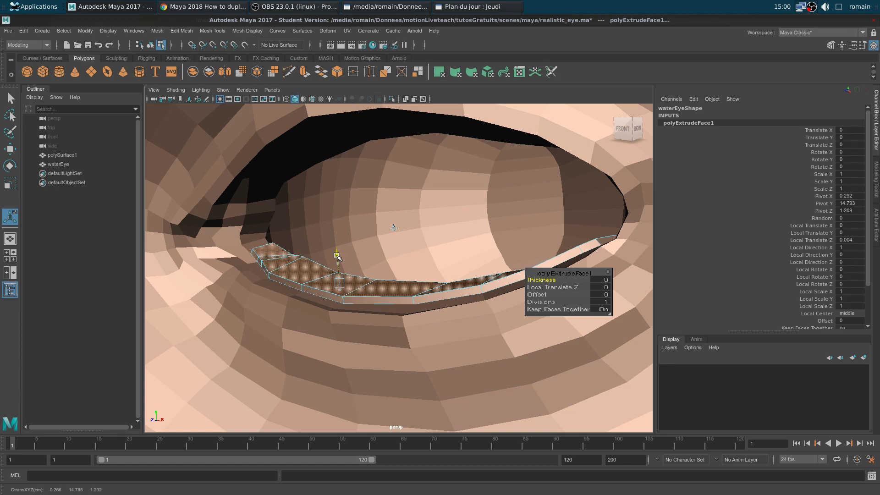
{"action": "right_click_drag", "start_coordinate": [439, 292], "coordinate": [464, 276]}
{"action": "left_click_drag", "start_coordinate": [408, 328], "coordinate": [435, 339], "text": "alt"}
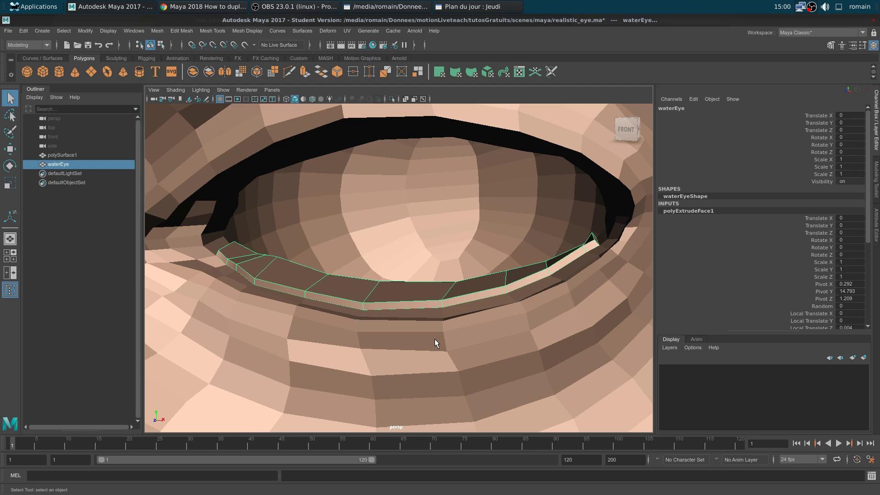
- Examine the extruded waterEye strip along the lower eyelid from several angles, with and without smooth preview
{"action": "left_click", "coordinate": [242, 320]}
{"action": "left_click", "coordinate": [349, 298]}
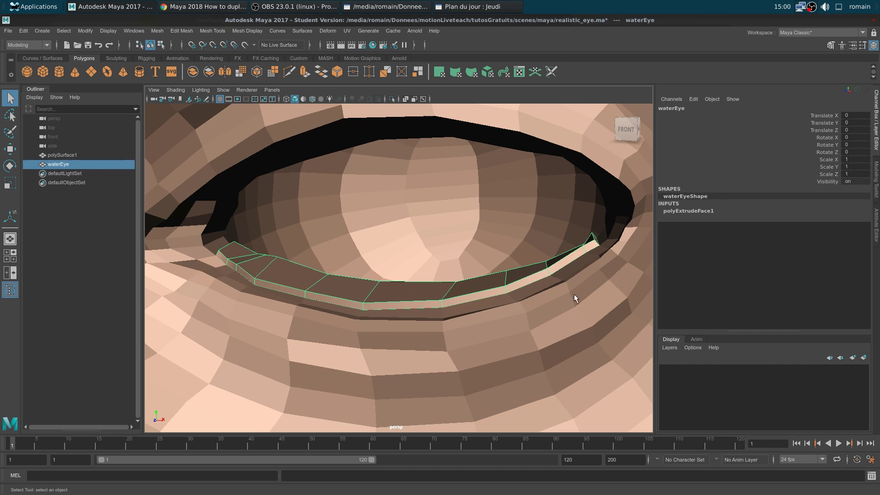
{"action": "left_click_drag", "start_coordinate": [423, 310], "coordinate": [291, 257], "text": "alt"}
{"action": "scroll", "coordinate": [432, 333], "scroll_direction": "down", "scroll_amount": 5}
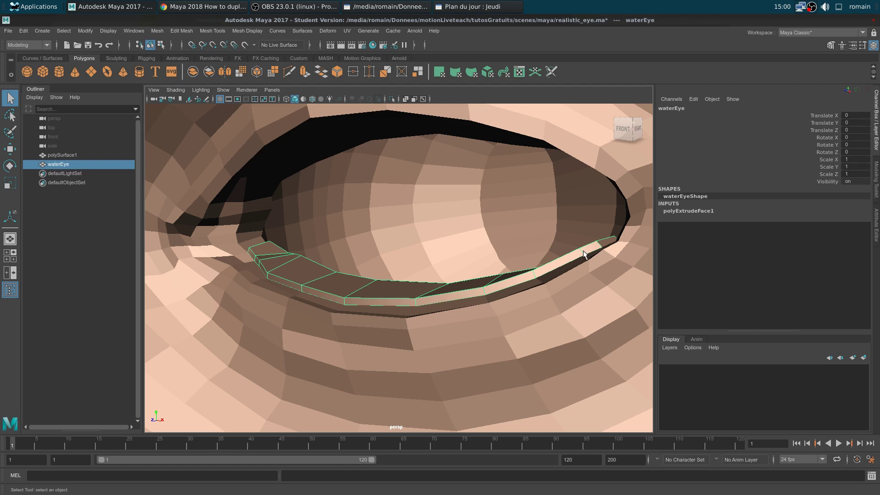
{"action": "left_click_drag", "start_coordinate": [267, 255], "coordinate": [304, 256], "text": "alt"}
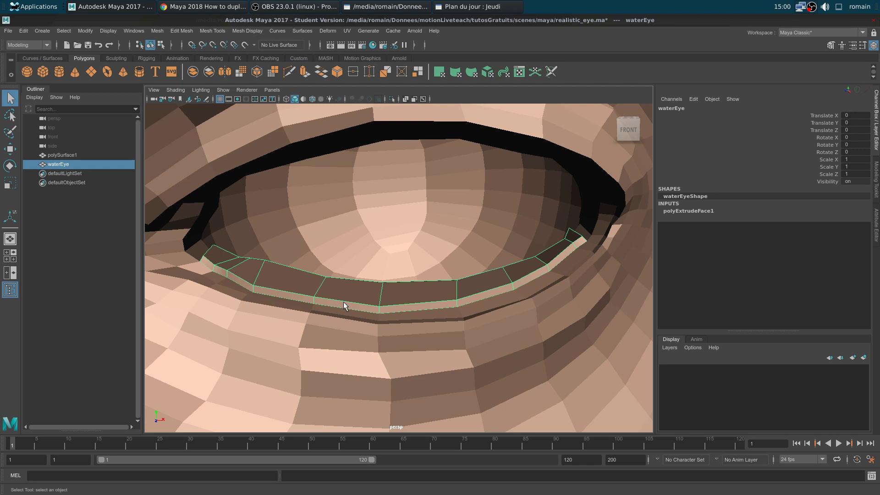
{"action": "right_click_drag", "start_coordinate": [213, 381], "coordinate": [371, 320], "text": "alt"}
{"action": "key", "text": "f"}
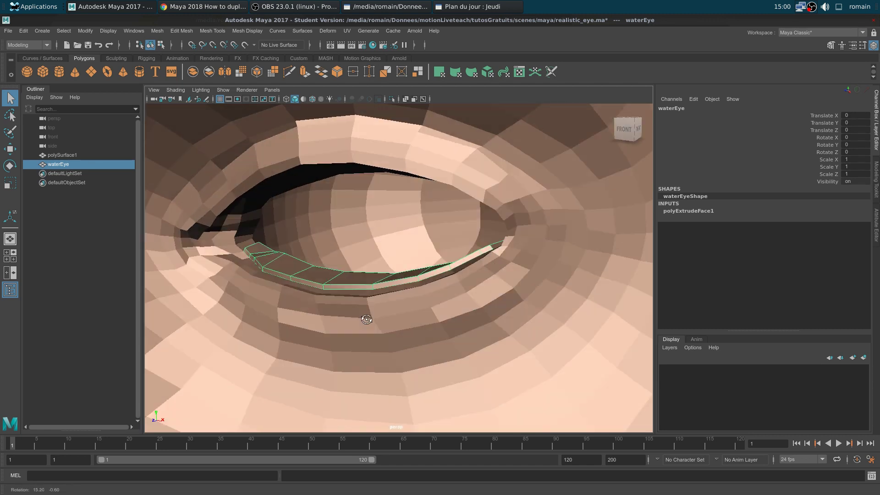
{"action": "key", "text": "3"}
{"action": "left_click_drag", "start_coordinate": [370, 322], "coordinate": [272, 261], "text": "alt"}
{"action": "key", "text": "1"}
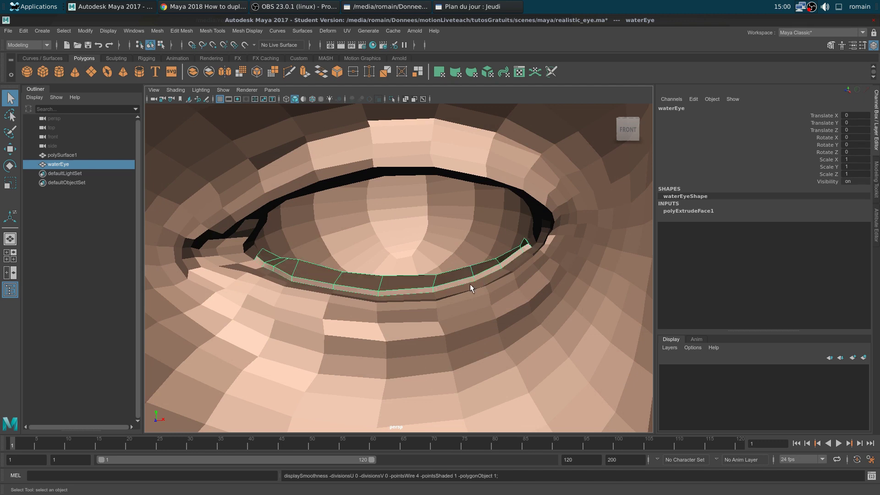
{"action": "left_click_drag", "start_coordinate": [469, 284], "coordinate": [360, 330], "text": "alt"}
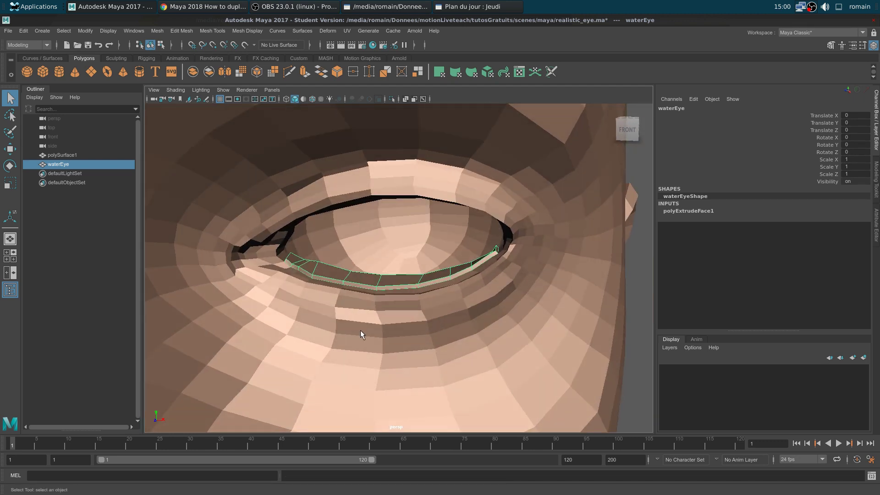
- Bevel the waterEye strip's front edge loops with a fraction of 0.36 and 2 segments, and show it in smooth preview
{"action": "right_click_drag", "start_coordinate": [361, 279], "coordinate": [358, 196]}
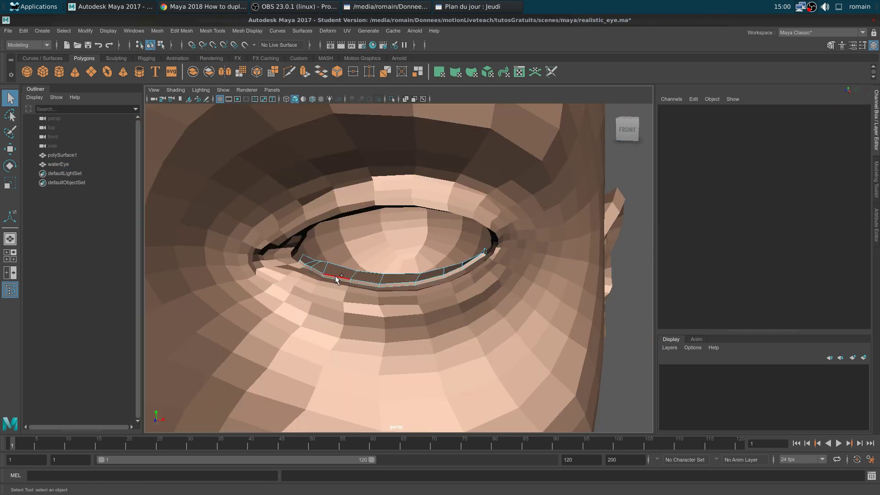
{"action": "left_click", "coordinate": [336, 278]}
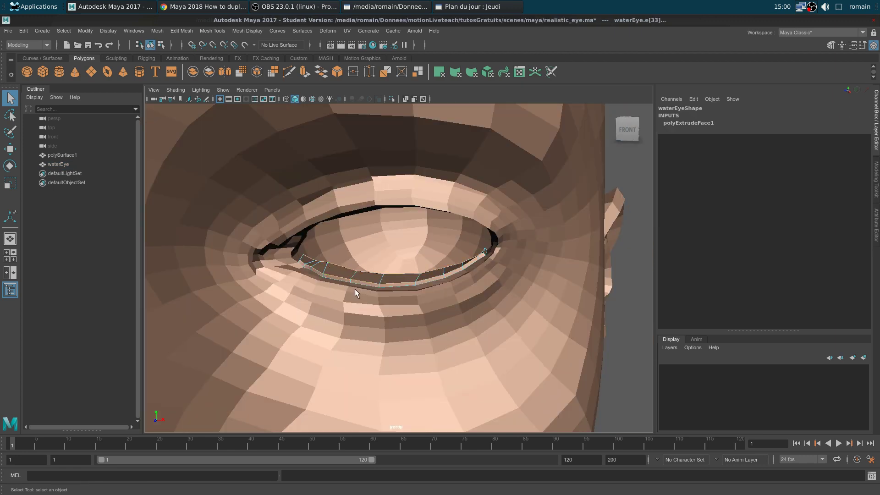
{"action": "key", "text": "f"}
{"action": "left_click", "coordinate": [330, 325]}
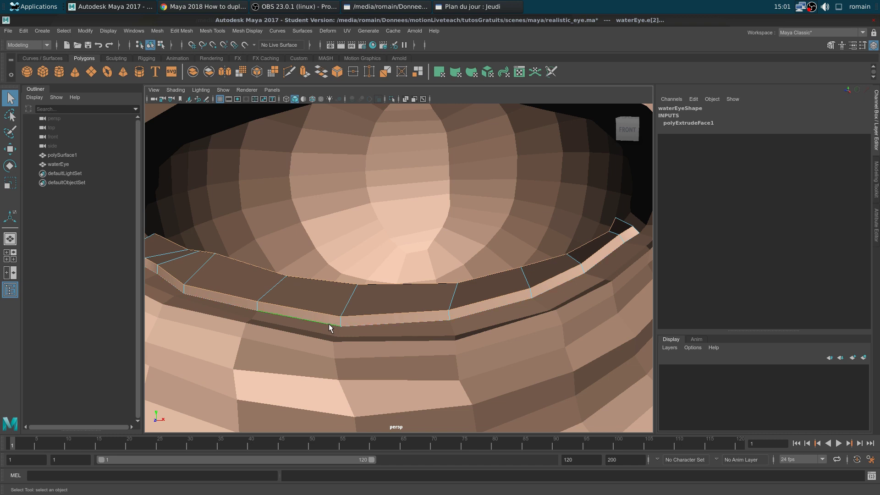
{"action": "right_click_drag", "start_coordinate": [330, 324], "coordinate": [360, 327], "text": "shift"}
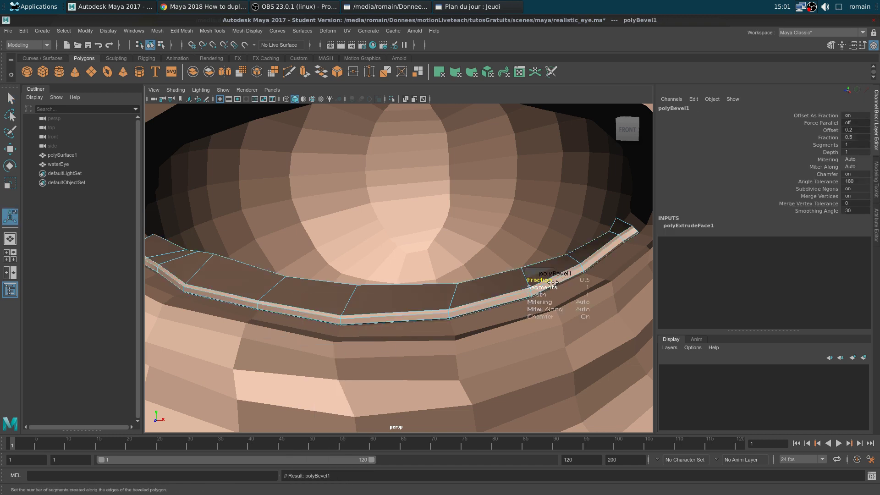
{"action": "left_click_drag", "start_coordinate": [540, 280], "coordinate": [569, 293]}
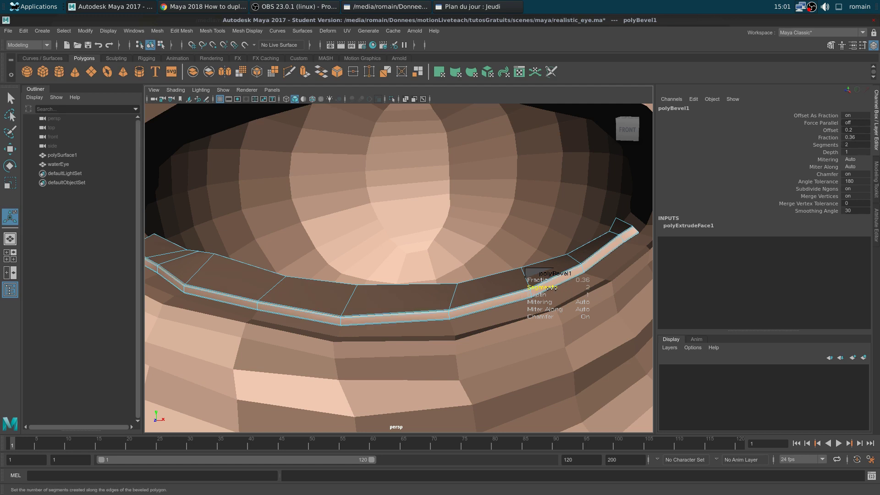
{"action": "key", "text": "q"}
{"action": "left_click", "coordinate": [535, 279]}
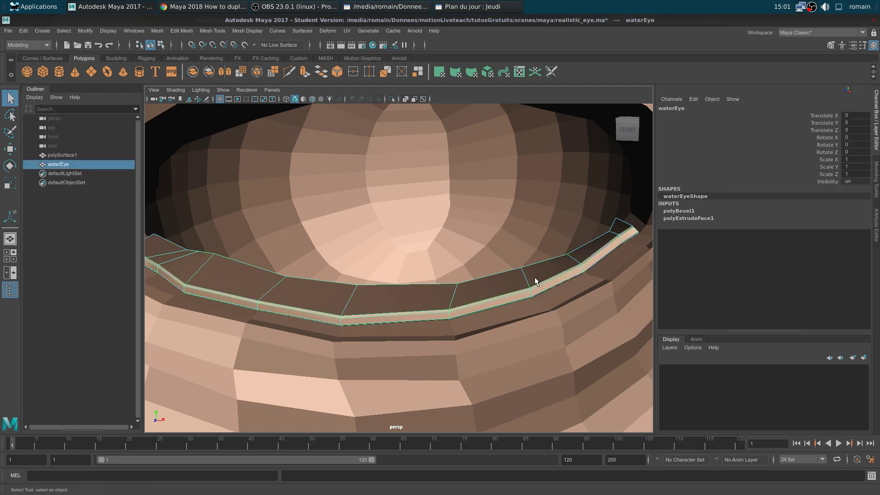
{"action": "key", "text": "3"}
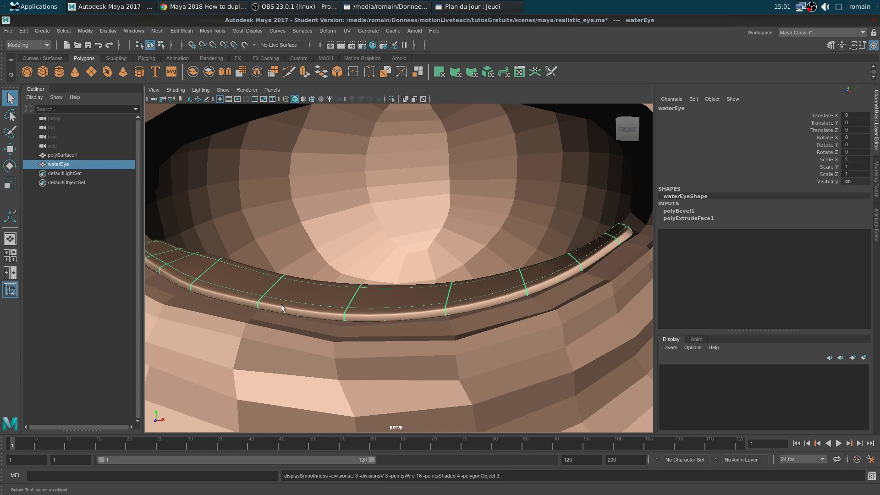
- Raise the waterEye strip's upper front edge loop and shift it inward toward the eyeball, returning to object mode with smooth preview
{"action": "right_click", "coordinate": [381, 270]}
{"action": "left_click_drag", "start_coordinate": [381, 270], "coordinate": [444, 327], "text": "alt"}
{"action": "left_click_drag", "start_coordinate": [428, 330], "coordinate": [383, 275], "text": "alt"}
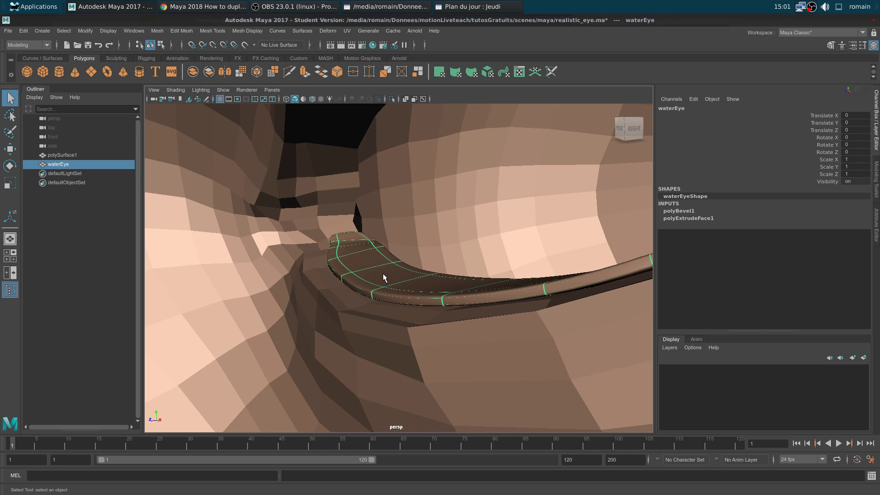
{"action": "key", "text": "1"}
{"action": "right_click_drag", "start_coordinate": [364, 284], "coordinate": [304, 222]}
{"action": "right_click_drag", "start_coordinate": [354, 286], "coordinate": [353, 197]}
{"action": "left_click", "coordinate": [362, 288]}
{"action": "key", "text": "w"}
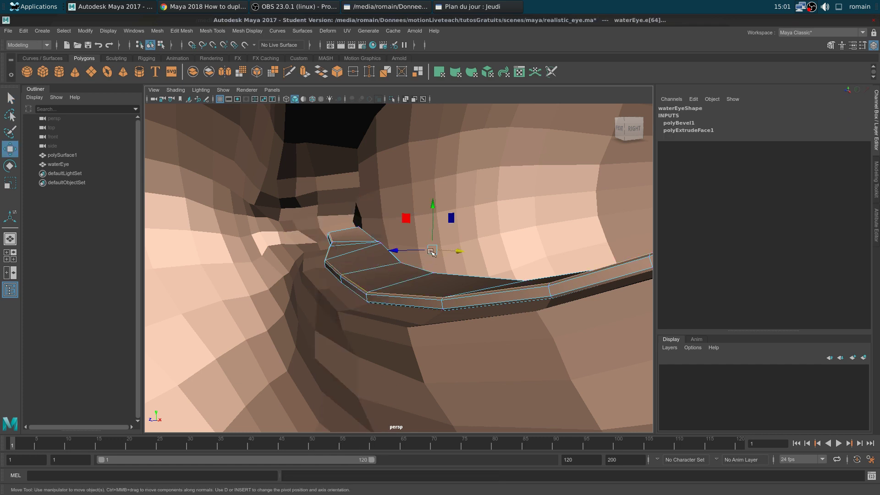
{"action": "left_click_drag", "start_coordinate": [407, 219], "coordinate": [419, 205]}
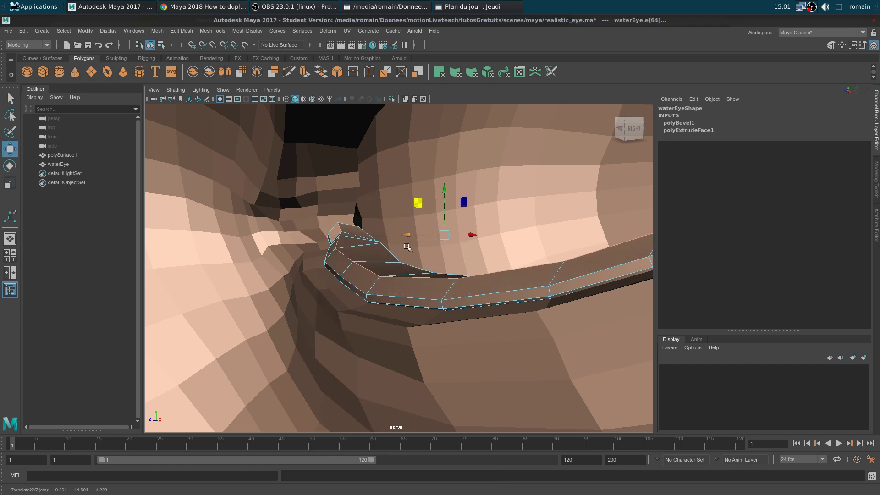
{"action": "key", "text": "F8"}
{"action": "key", "text": "3"}
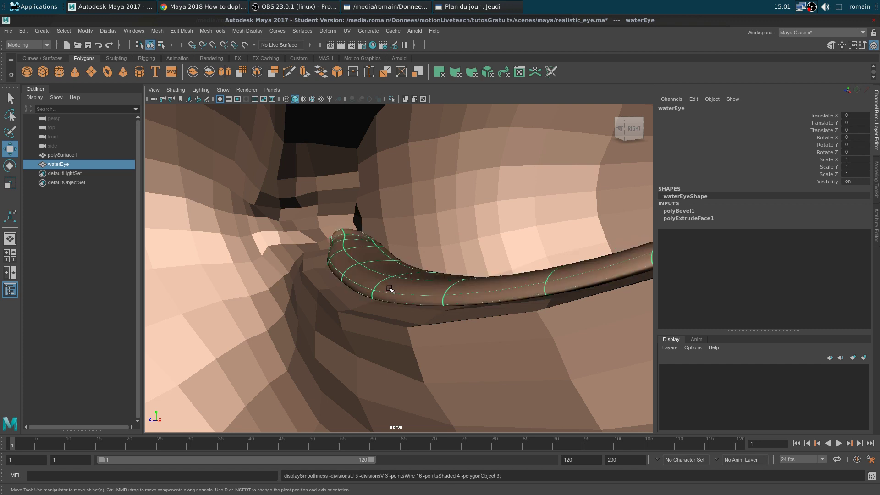
- Examine the rounded waterEye strip along the lower eyelid and compare it with the eye reference photo in Chrome
{"action": "left_click_drag", "start_coordinate": [350, 280], "coordinate": [300, 224], "text": "alt"}
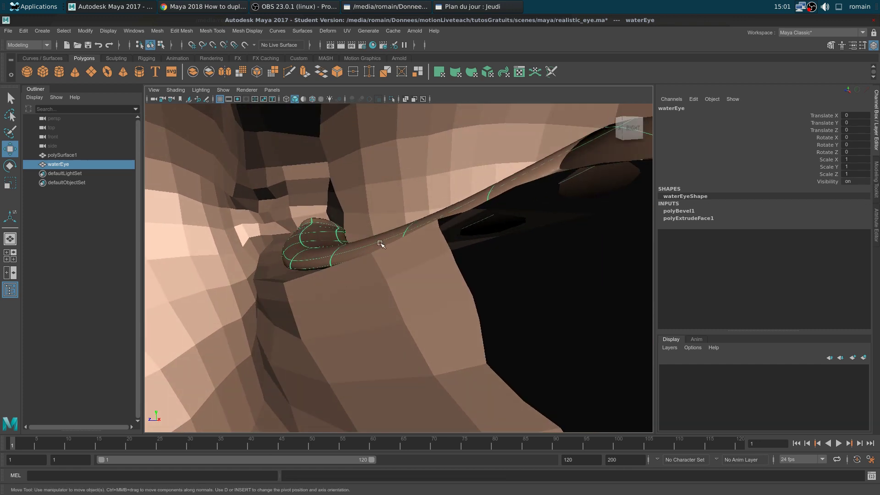
{"action": "left_click_drag", "start_coordinate": [296, 244], "coordinate": [319, 276], "text": "alt"}
{"action": "left_click", "coordinate": [320, 277]}
{"action": "key", "text": "f"}
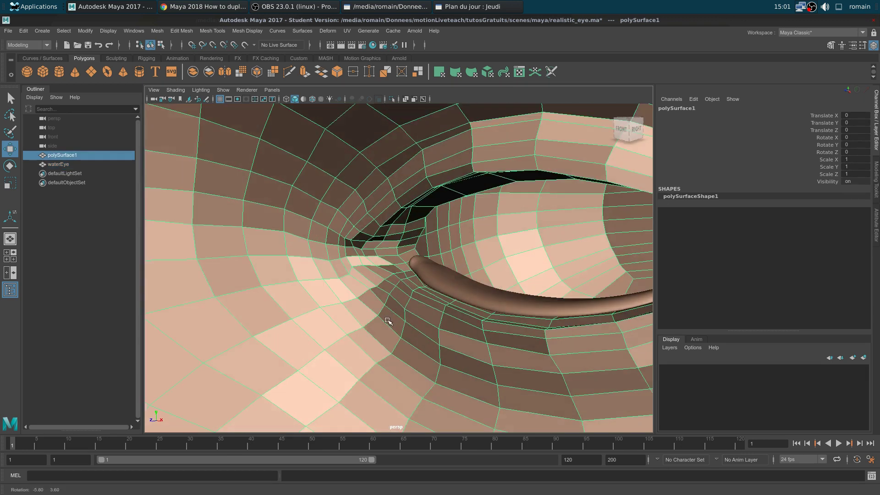
{"action": "left_click", "coordinate": [638, 390]}
{"action": "scroll", "coordinate": [313, 272], "scroll_direction": "up", "scroll_amount": 10}
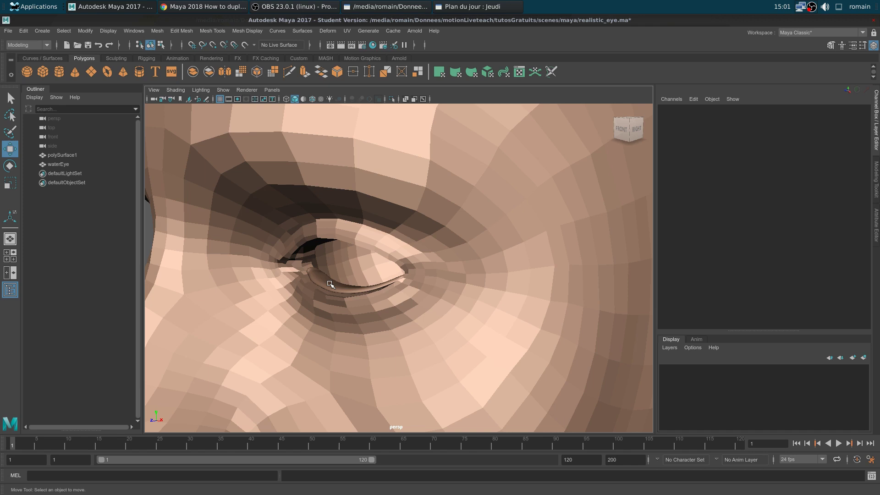
{"action": "key", "text": "alt+Tab"}
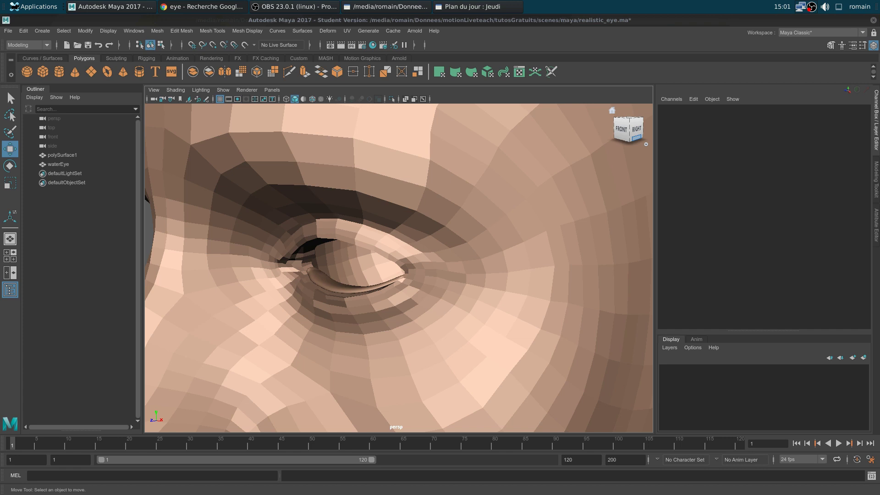
{"action": "key", "text": "alt+Tab"}
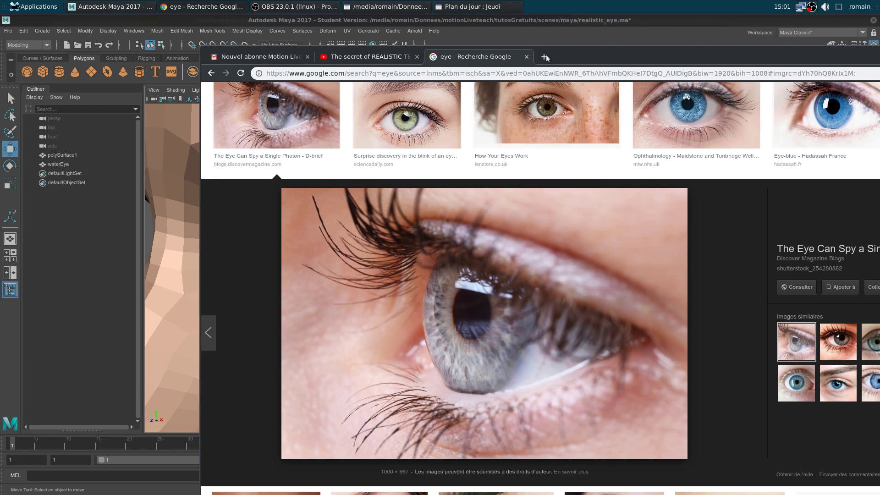
{"action": "key", "text": "alt+Tab"}
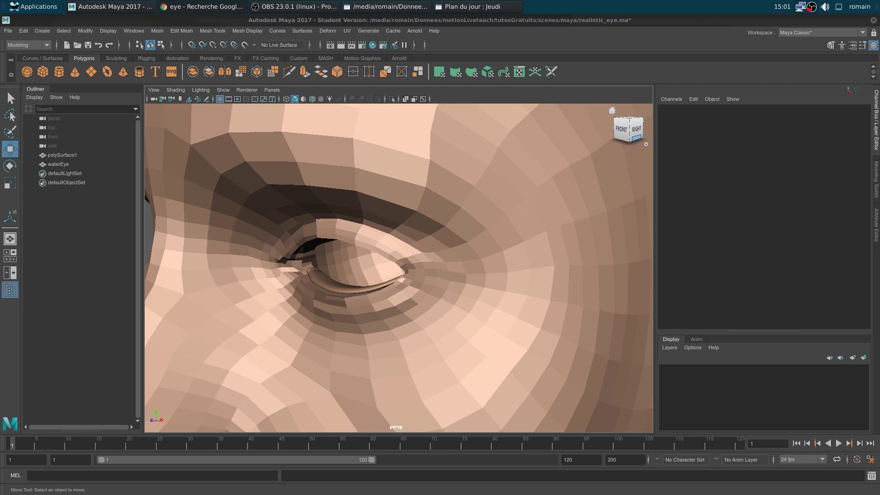
- Temporarily delete the waterEye strip to view the eyelid without it, and undo the deletion
{"action": "key", "text": "f"}
{"action": "left_click_drag", "start_coordinate": [302, 315], "coordinate": [326, 297], "text": "alt"}
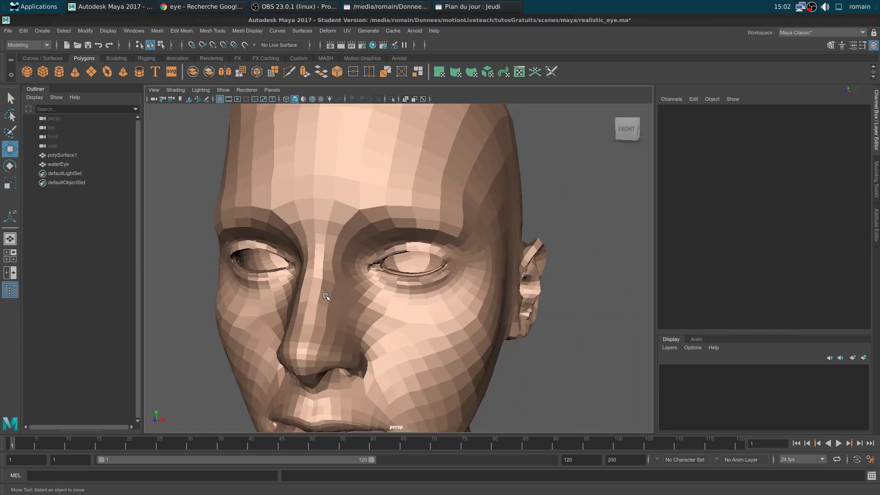
{"action": "right_click_drag", "start_coordinate": [359, 306], "coordinate": [459, 352], "text": "alt"}
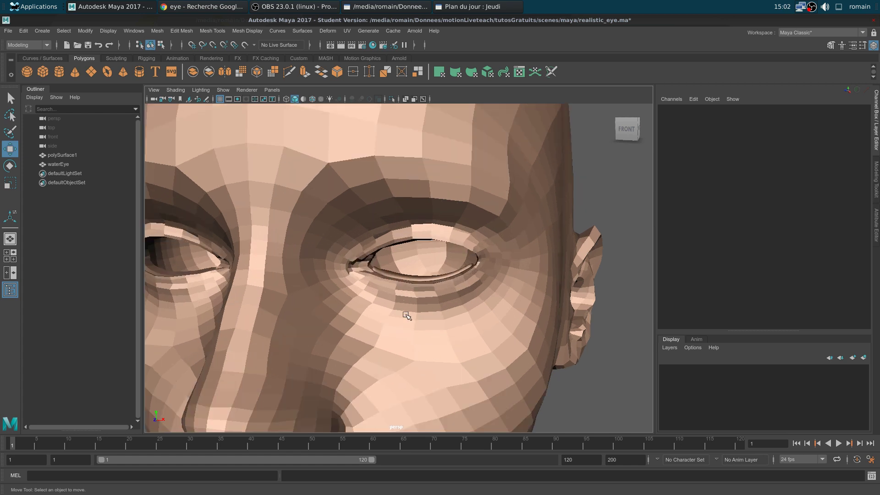
{"action": "left_click", "coordinate": [408, 276]}
{"action": "key", "text": "Delete"}
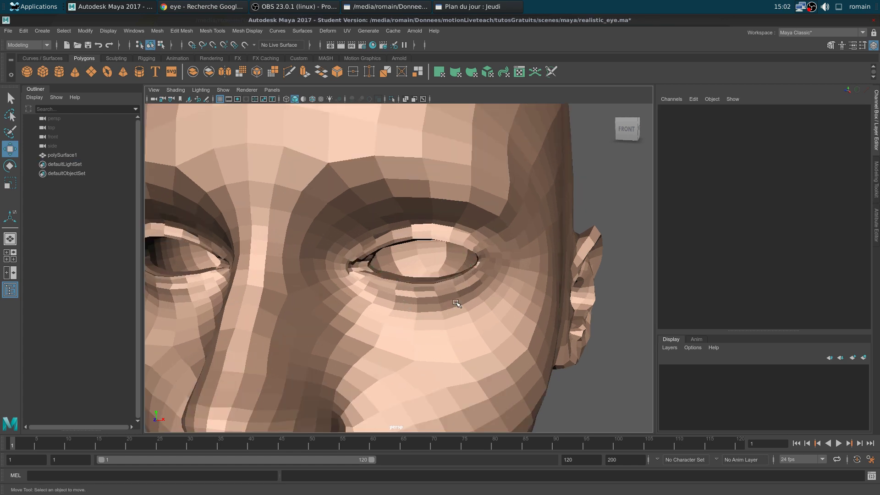
{"action": "left_click", "coordinate": [457, 303]}
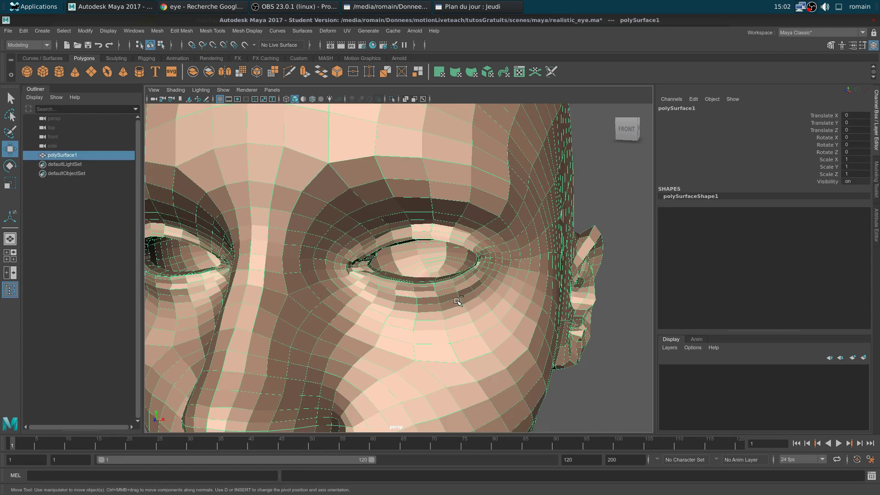
{"action": "key", "text": "ctrl+z"}
{"action": "key", "text": "ctrl+z"}
- Inspect the waterEye strip on the head from the side and front, both close up and at full-head distance
{"action": "left_click_drag", "start_coordinate": [514, 350], "coordinate": [516, 374], "text": "alt"}
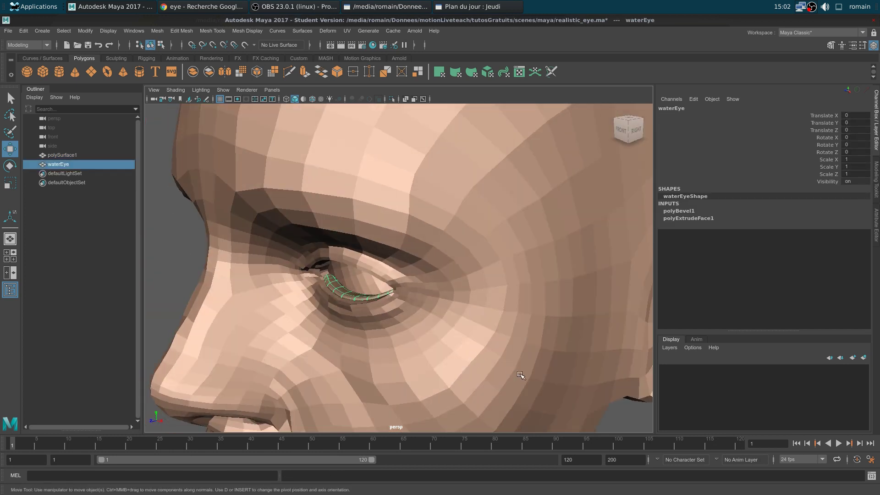
{"action": "scroll", "coordinate": [428, 350], "scroll_direction": "down", "scroll_amount": 6}
{"action": "left_click", "coordinate": [559, 338]}
{"action": "scroll", "coordinate": [497, 338], "scroll_direction": "up", "scroll_amount": 6}
{"action": "scroll", "coordinate": [391, 341], "scroll_direction": "up", "scroll_amount": 3}
{"action": "left_click", "coordinate": [339, 284]}
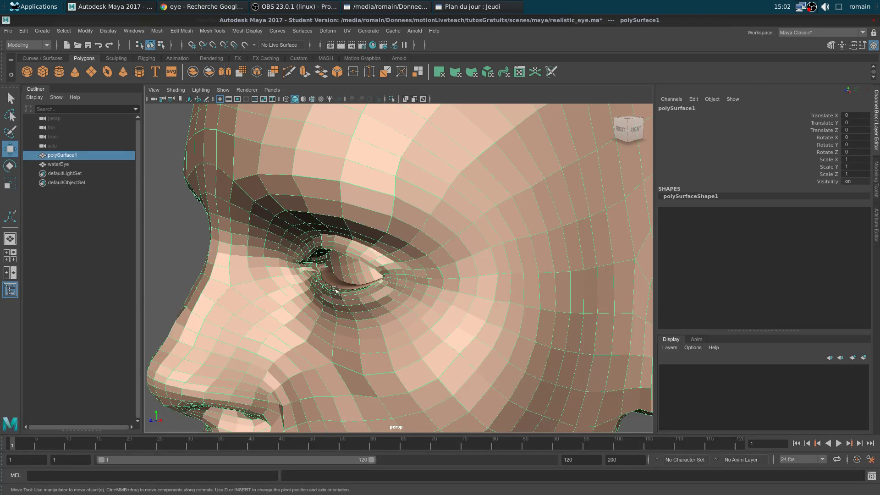
{"action": "left_click", "coordinate": [349, 278]}
{"action": "scroll", "coordinate": [339, 256], "scroll_direction": "down", "scroll_amount": 10}
{"action": "left_click_drag", "start_coordinate": [335, 230], "coordinate": [315, 241], "text": "alt"}
{"action": "scroll", "coordinate": [471, 344], "scroll_direction": "down", "scroll_amount": 5}
{"action": "scroll", "coordinate": [471, 346], "scroll_direction": "up", "scroll_amount": 5}
{"action": "scroll", "coordinate": [471, 348], "scroll_direction": "up", "scroll_amount": 5}
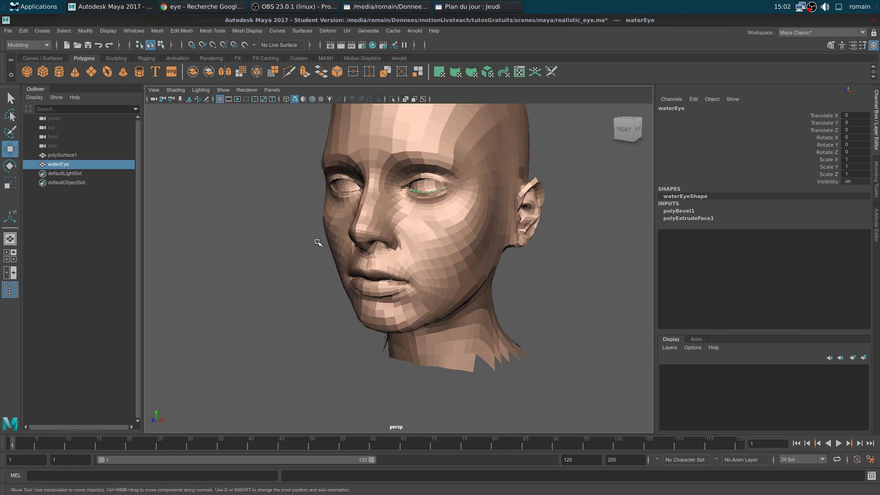
- Save the realistic_eye.ma scene, keeping the waterEye strip selected with the Move tool active
{"action": "key", "text": "q"}
{"action": "key", "text": "ctrl+s"}
{"action": "left_click", "coordinate": [420, 257]}
{"action": "key", "text": "w"}
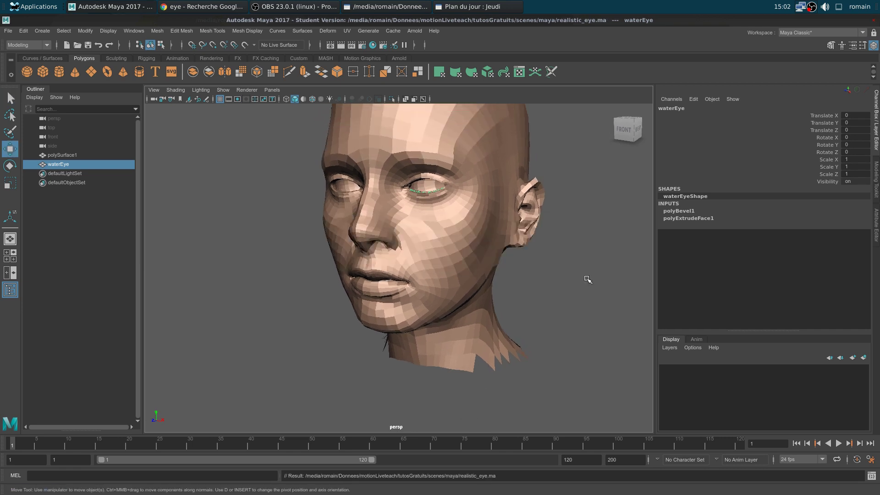
- Switch to the Google Chrome window showing the eye reference images
{"action": "key", "text": "alt+Tab"}
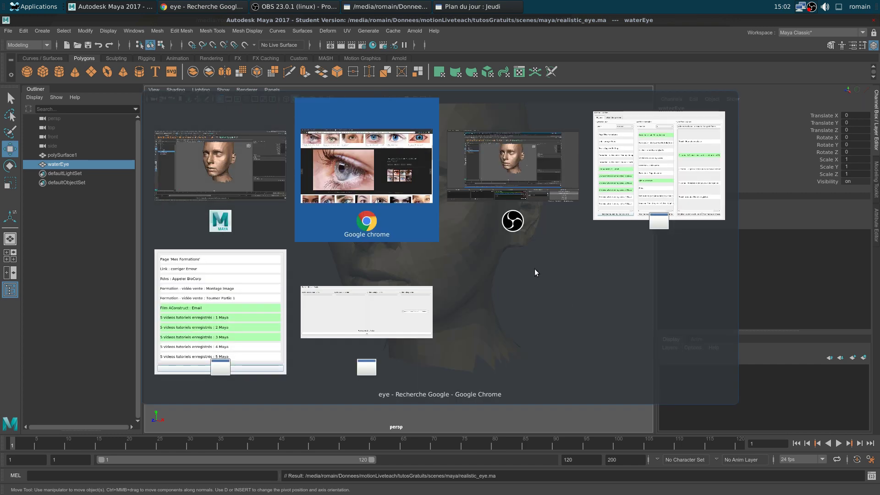